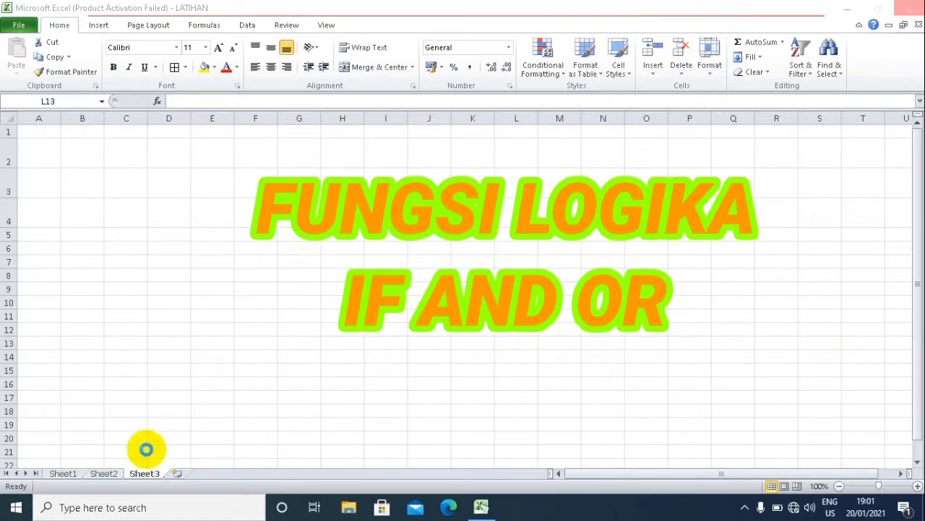
On Sheet1, enter FALSE in cell D8 under the AND heading.
{"action": "left_click", "coordinate": [61, 472]}
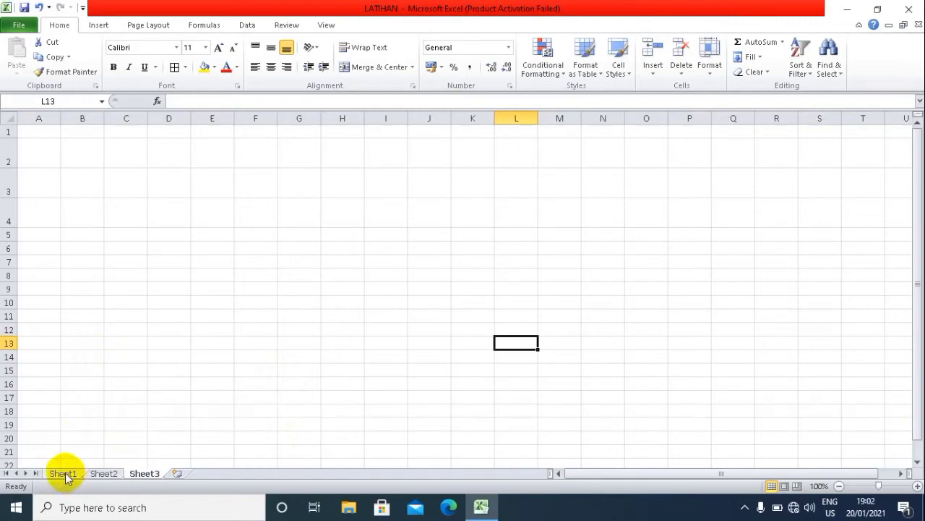
{"action": "left_click", "coordinate": [63, 473]}
{"action": "left_click", "coordinate": [187, 232]}
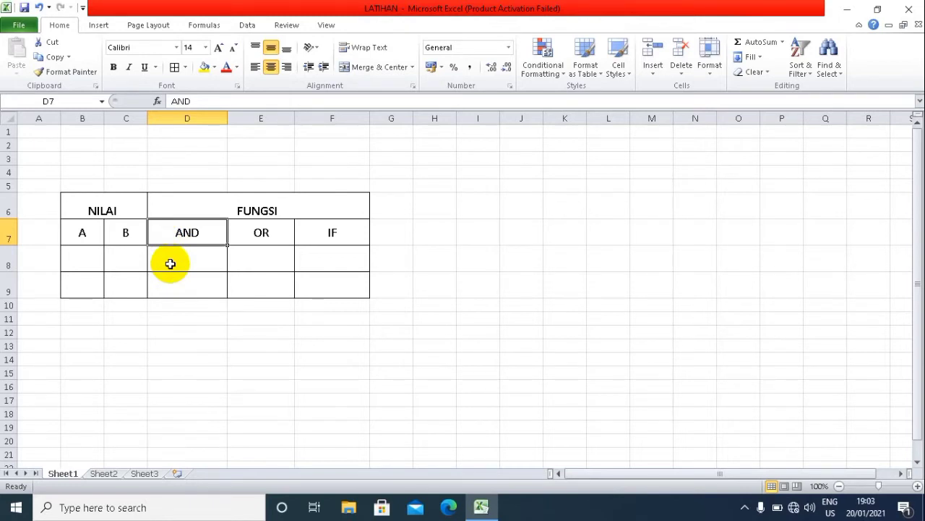
{"action": "left_click", "coordinate": [80, 255]}
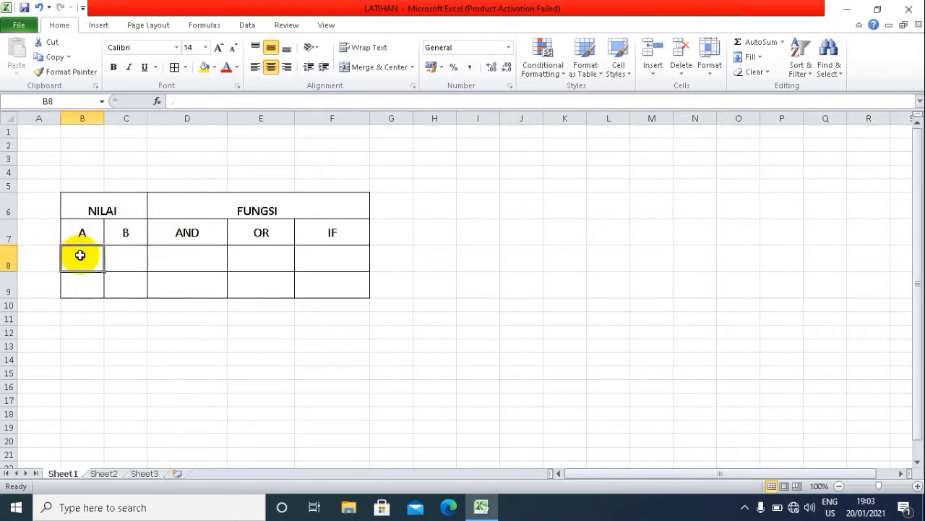
{"action": "left_click", "coordinate": [125, 255]}
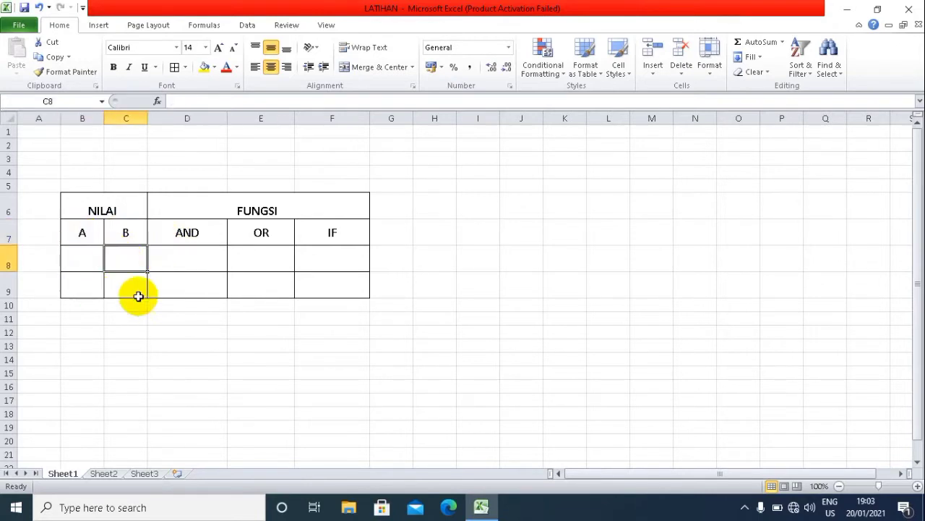
{"action": "left_click", "coordinate": [176, 259]}
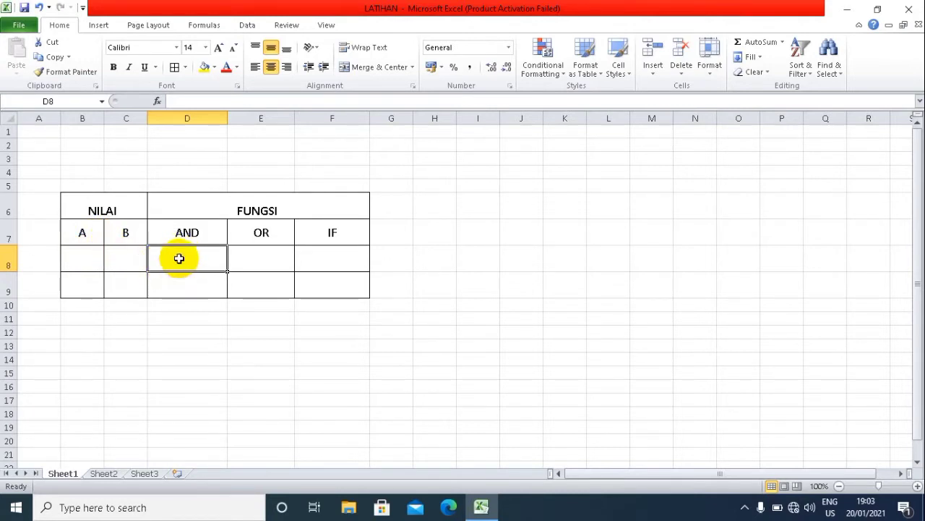
{"action": "type", "text": "F"}
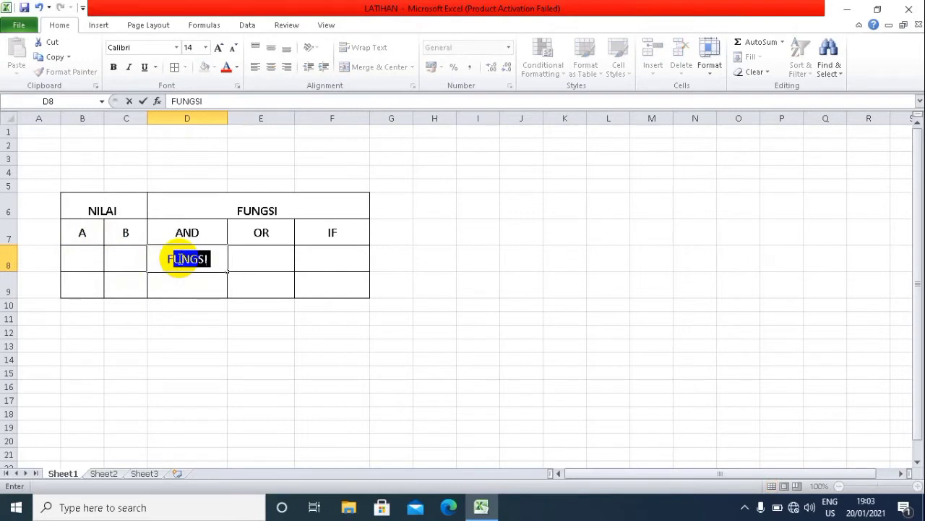
{"action": "type", "text": "ALSE"}
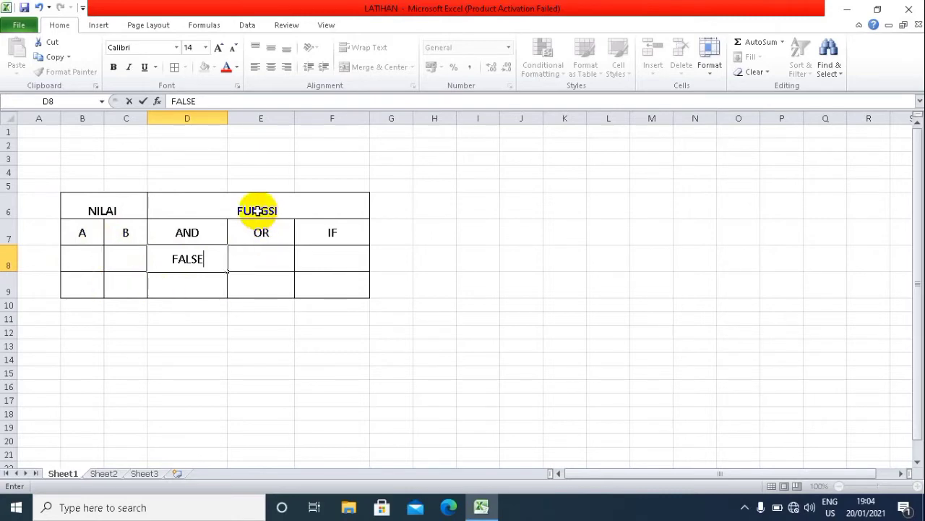
{"action": "left_click", "coordinate": [261, 232]}
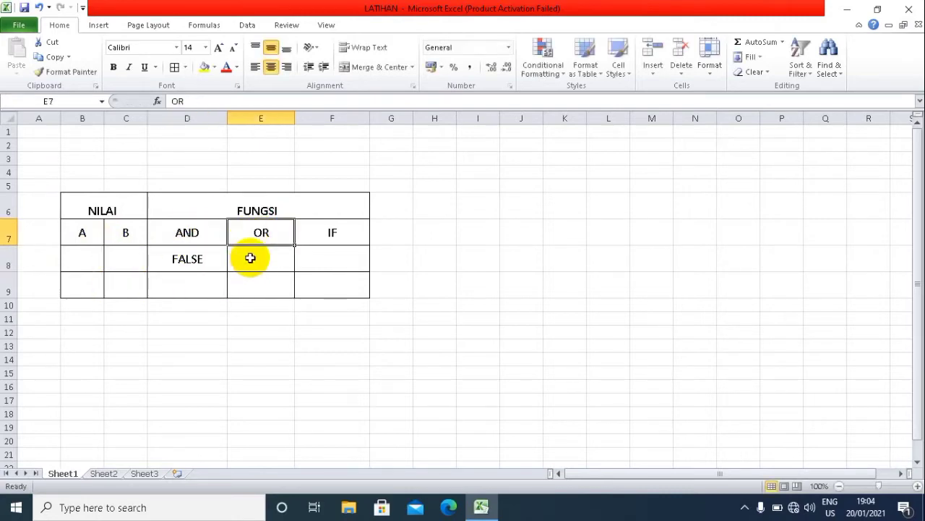
Enter TRUE in cell E8 under the OR heading.
{"action": "left_click", "coordinate": [249, 258]}
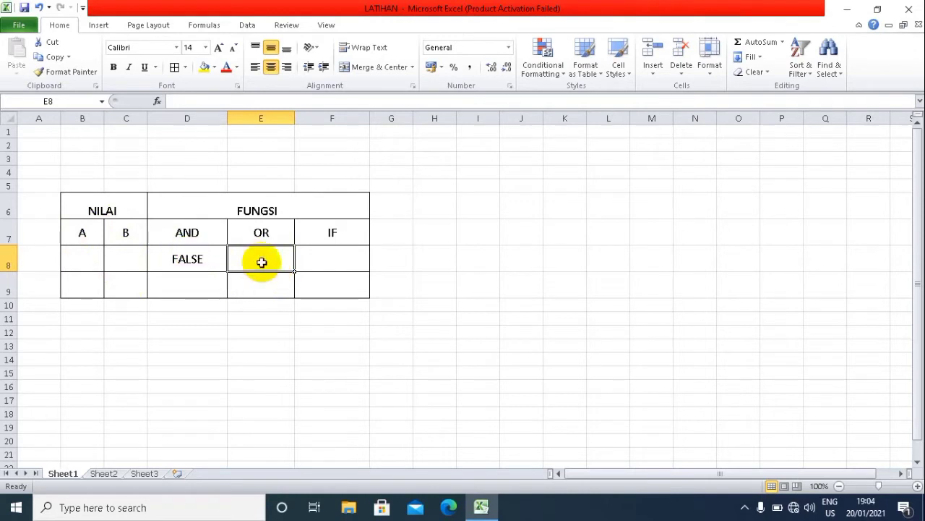
{"action": "type", "text": "TRU"}
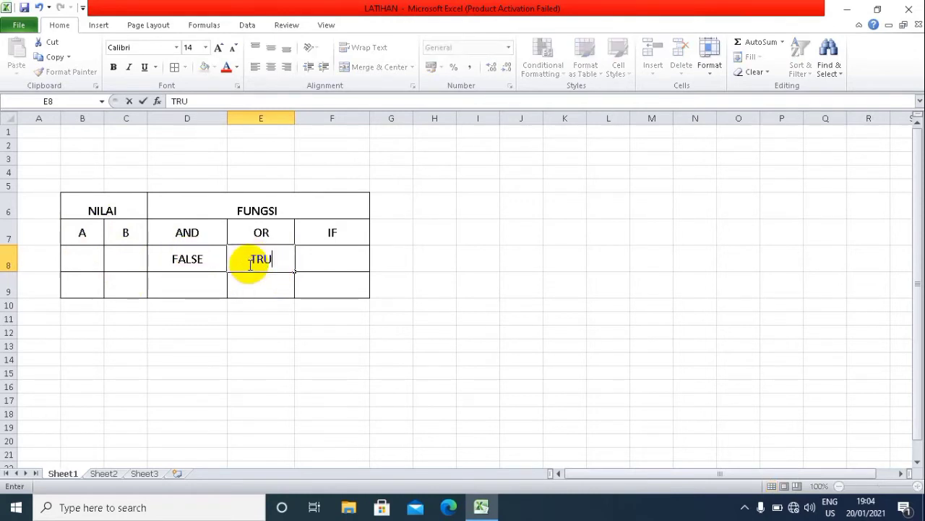
{"action": "type", "text": "E"}
{"action": "left_click", "coordinate": [255, 275]}
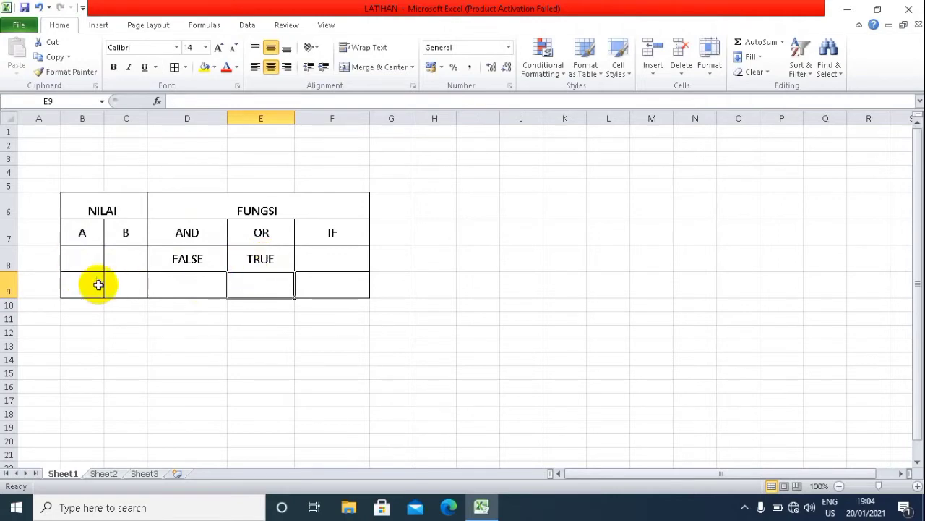
{"action": "left_click", "coordinate": [248, 263]}
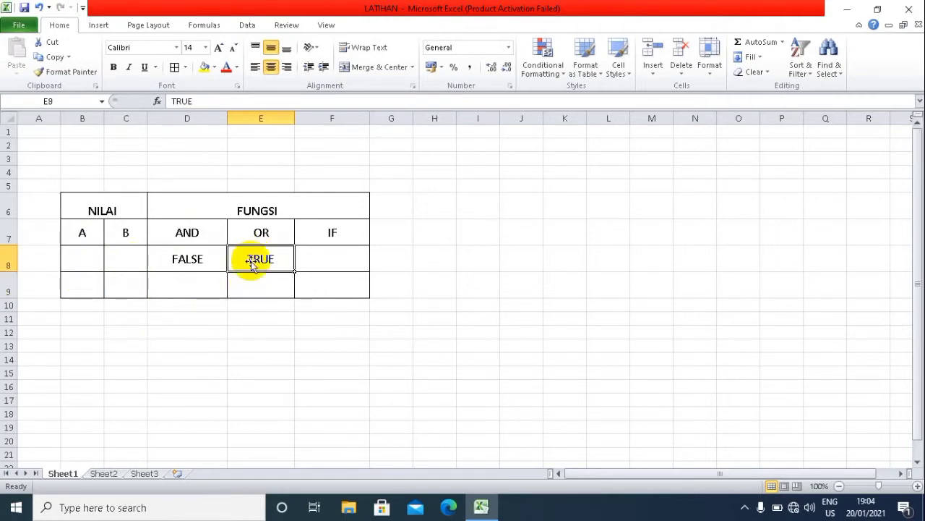
{"action": "left_click", "coordinate": [184, 264]}
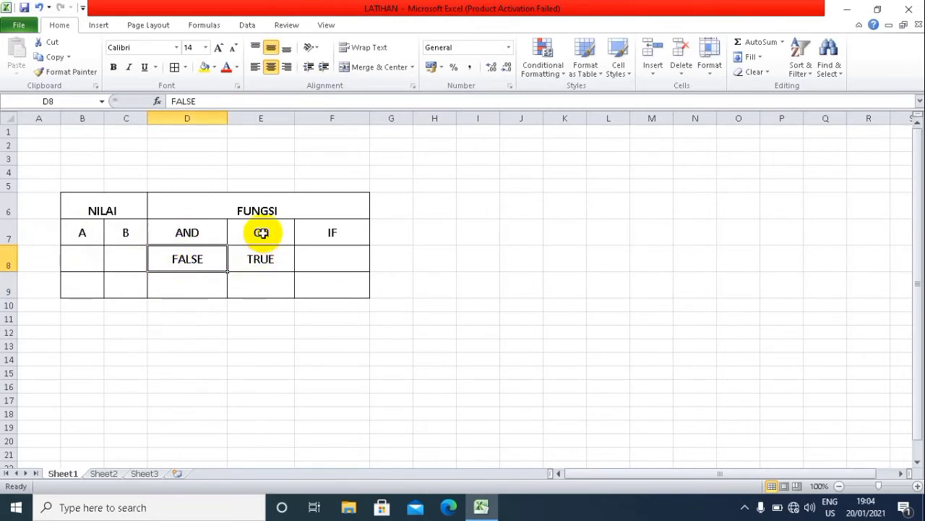
{"action": "left_click", "coordinate": [333, 264]}
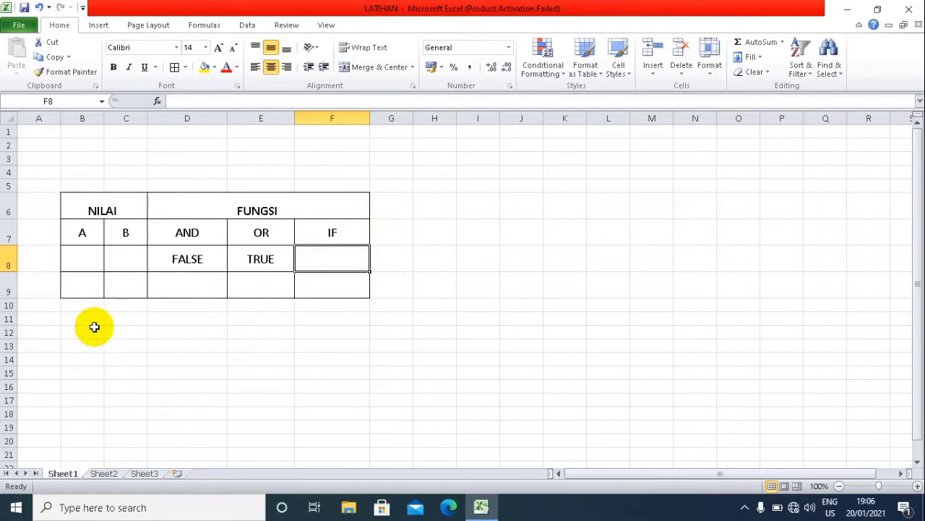
Switch to Sheet2 with the DAFTAR NILAI grade table.
{"action": "left_click", "coordinate": [101, 474]}
{"action": "left_click", "coordinate": [741, 301]}
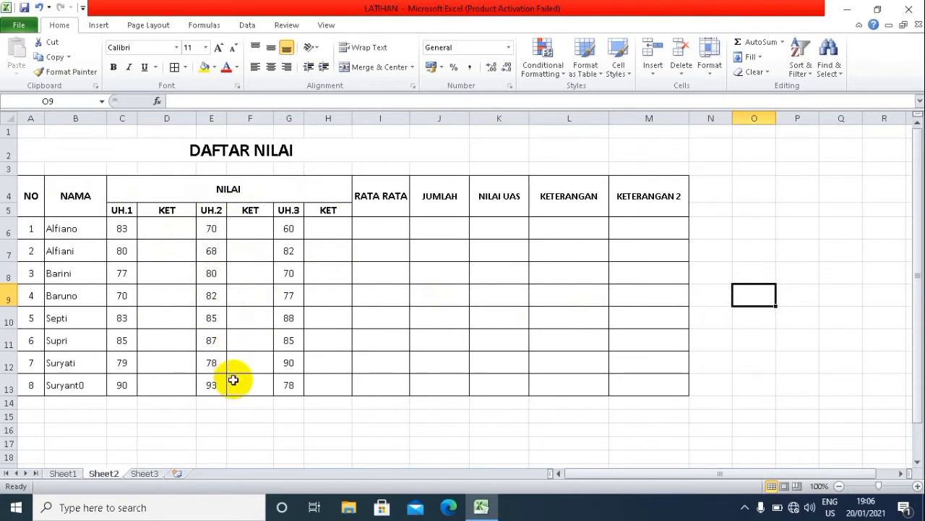
{"action": "left_click", "coordinate": [167, 228]}
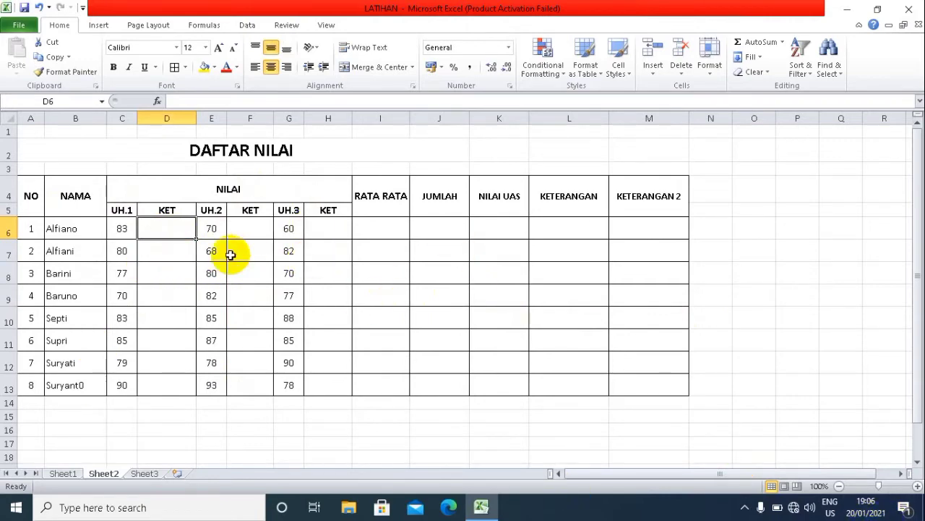
Enter the formula =AND(C6>60;E6>60) in cell F6, the first student's KET cell for UH.2.
{"action": "left_click", "coordinate": [243, 229]}
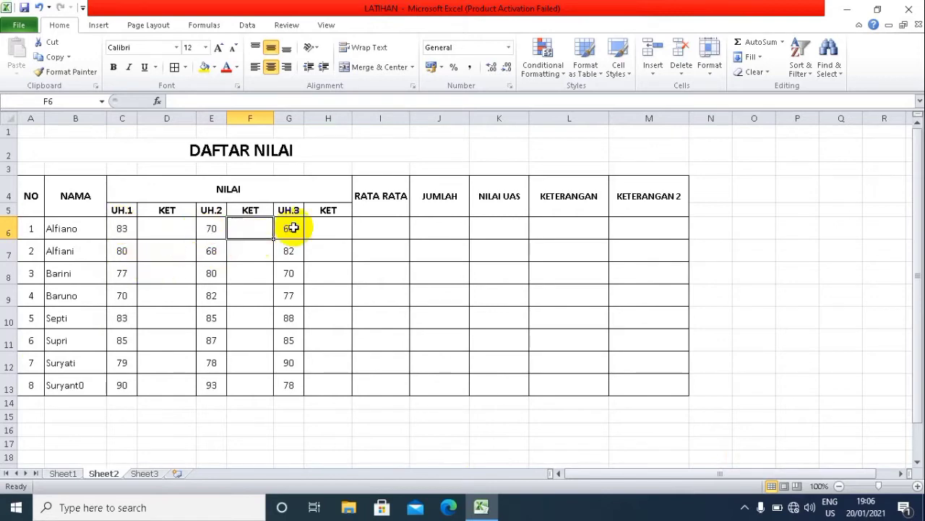
{"action": "type", "text": "="}
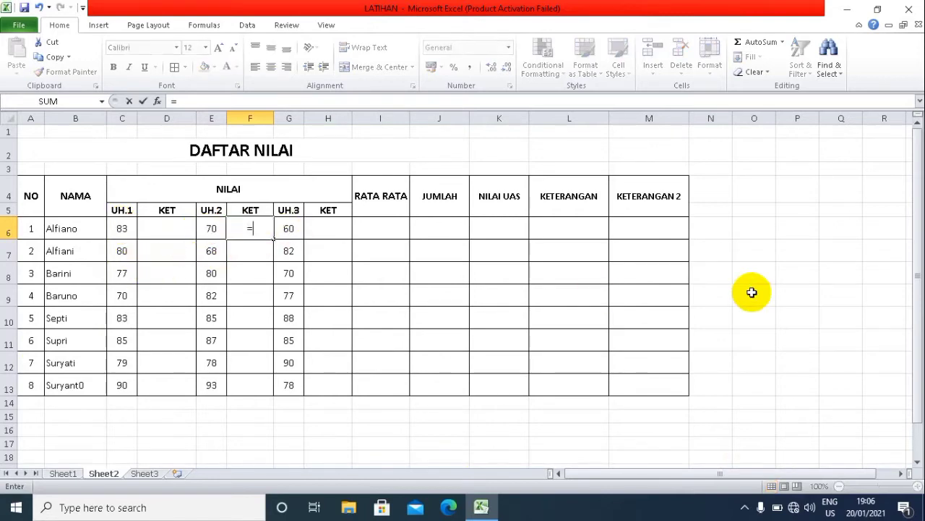
{"action": "type", "text": "AND"}
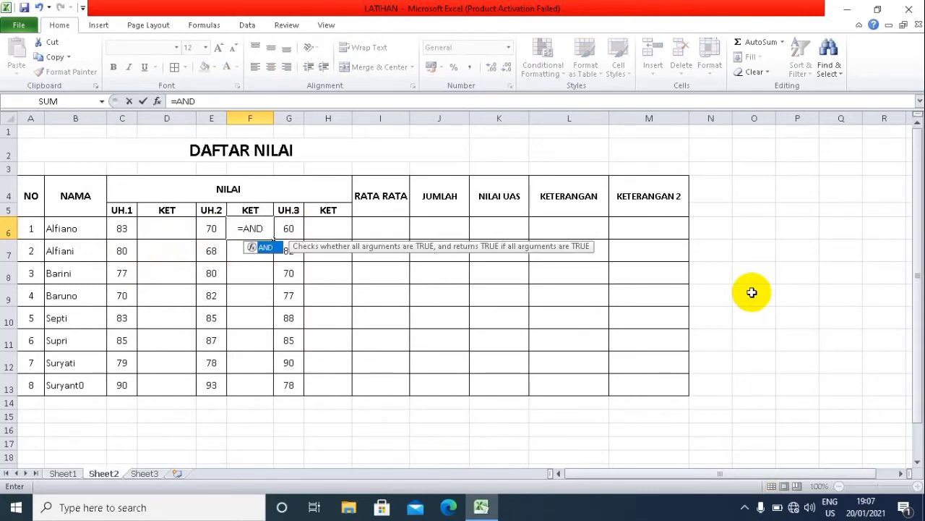
{"action": "type", "text": "("}
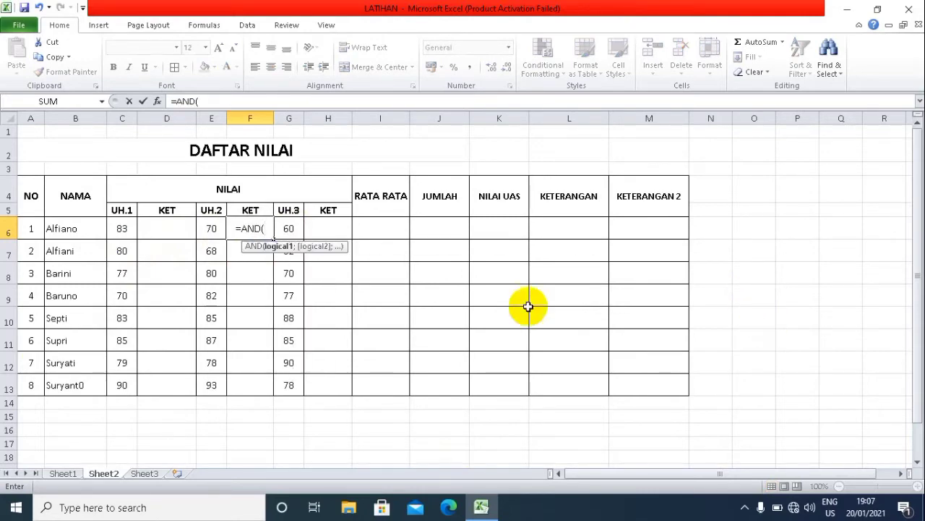
{"action": "left_click", "coordinate": [266, 228]}
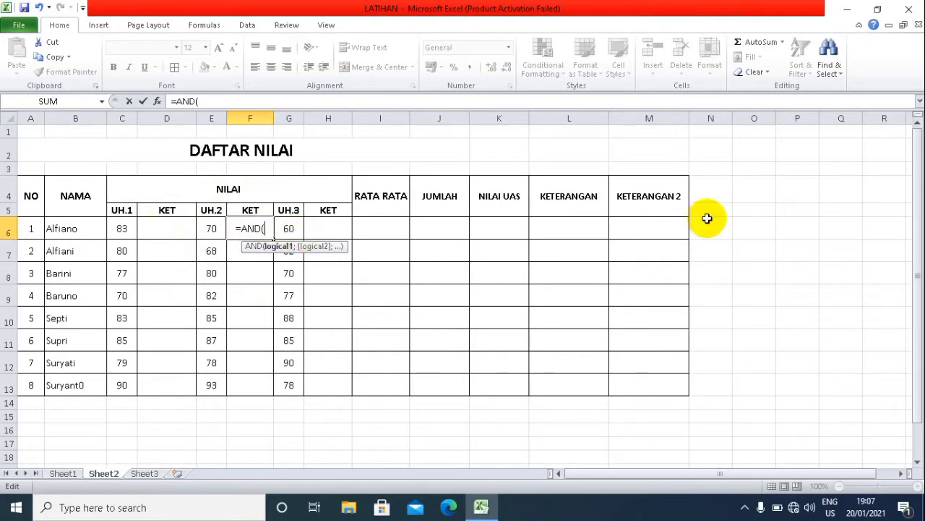
{"action": "left_click", "coordinate": [122, 230]}
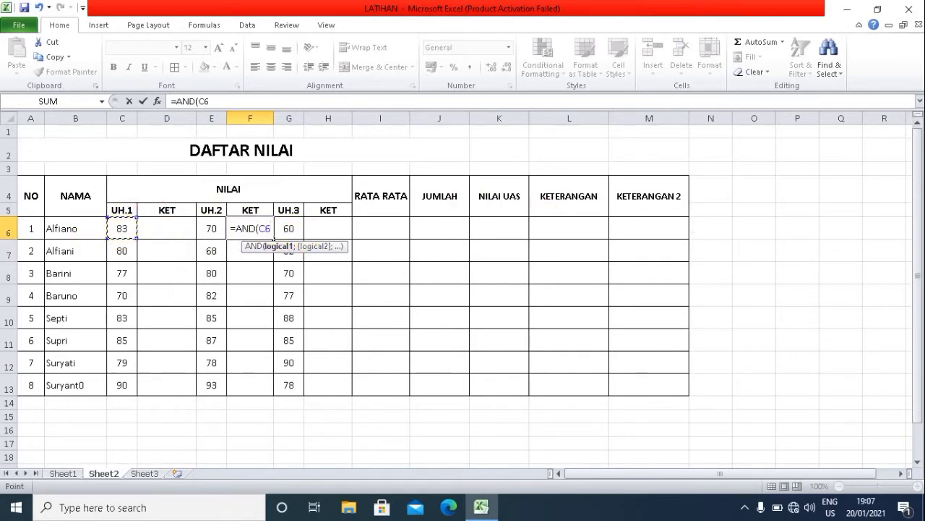
{"action": "type", "text": ">"}
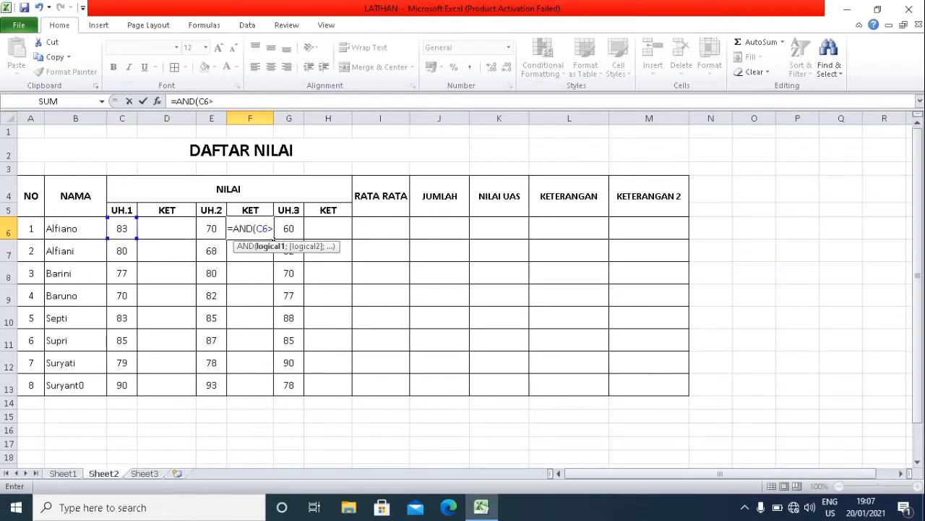
{"action": "type", "text": "60"}
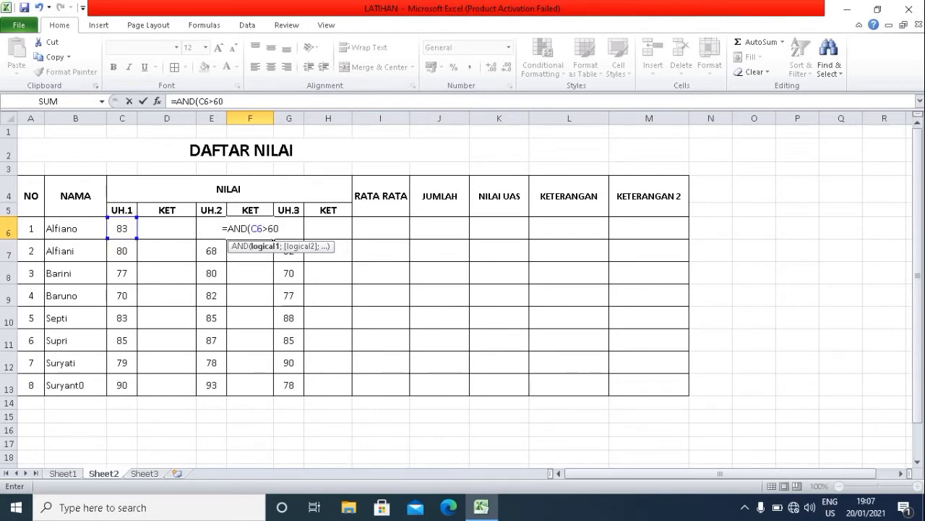
{"action": "type", "text": ";"}
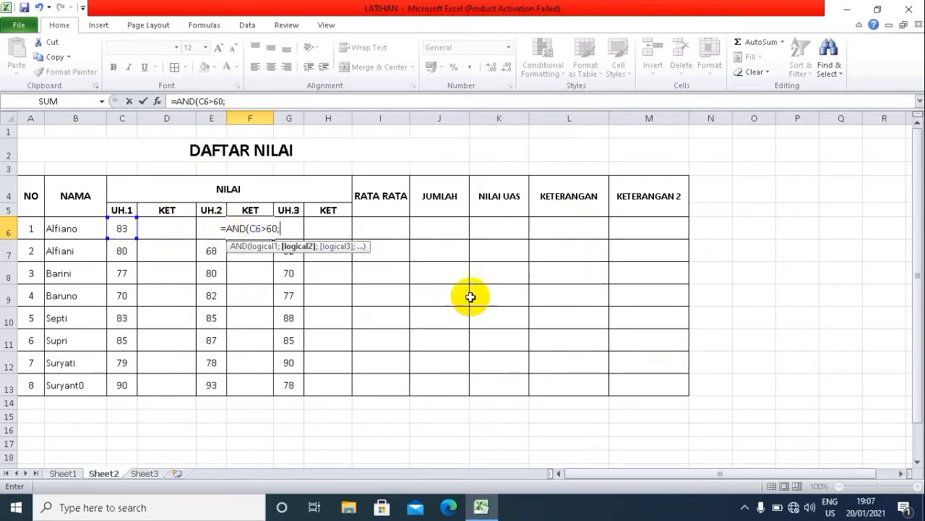
{"action": "type", "text": "E6"}
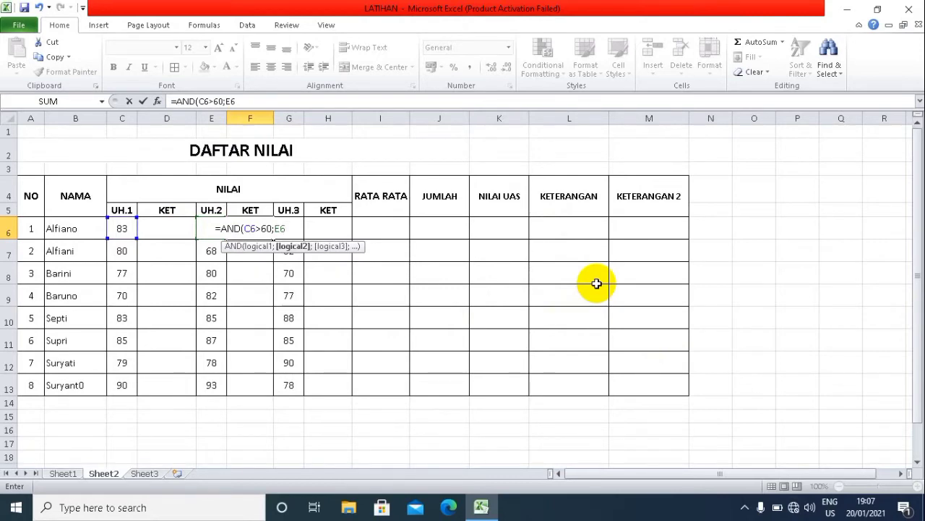
{"action": "type", "text": ">60"}
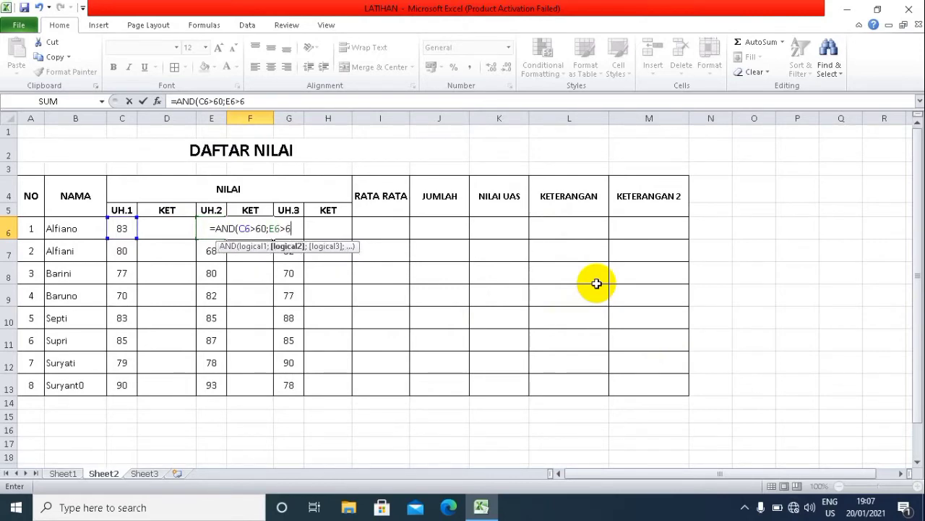
{"action": "type", "text": ")"}
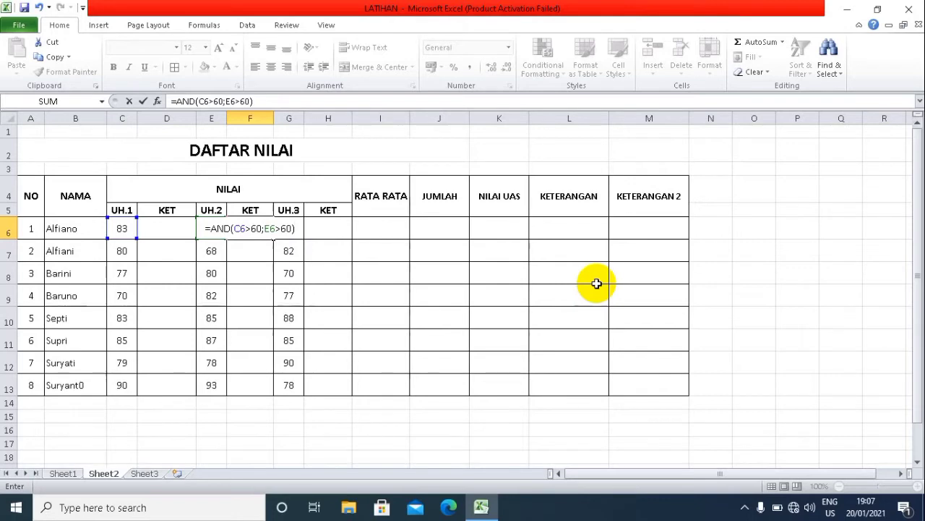
{"action": "key", "text": "Return"}
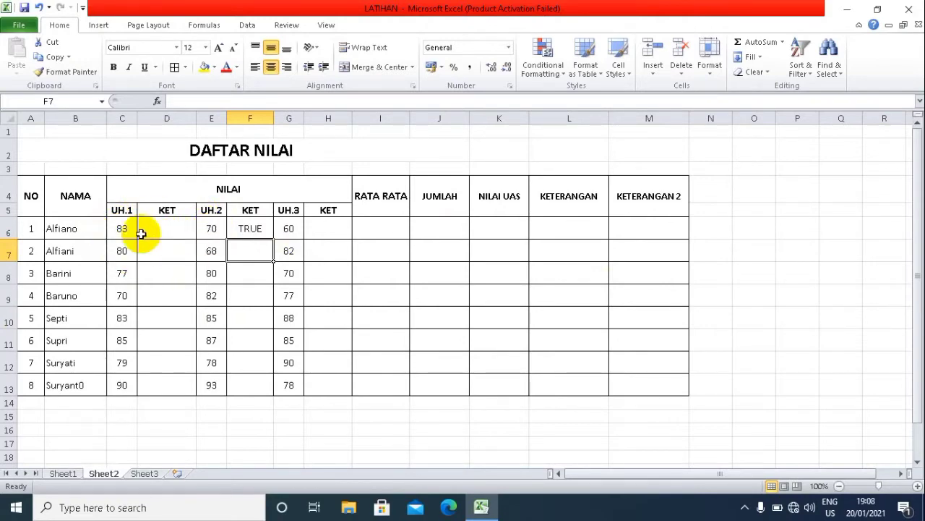
Set the first student's UH.2 score in cell E6 to 60.
{"action": "left_click", "coordinate": [212, 227]}
{"action": "type", "text": "6"}
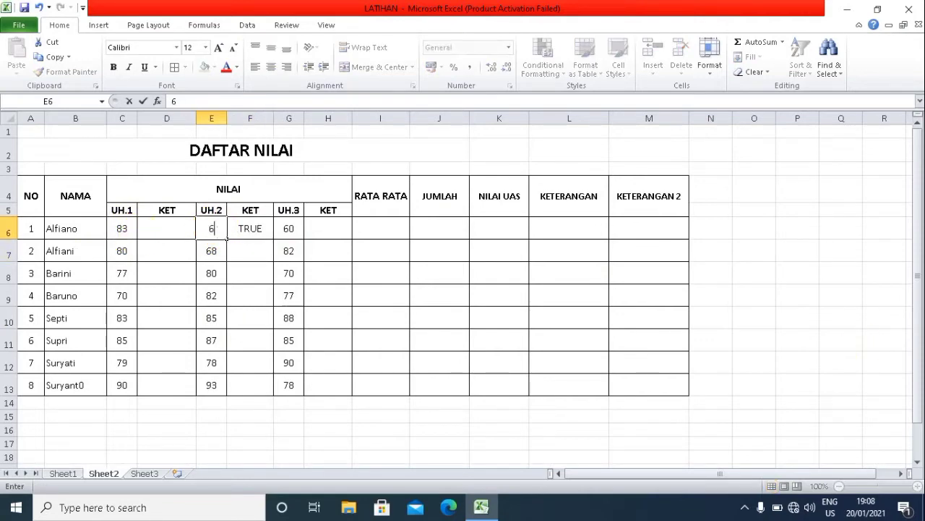
{"action": "type", "text": "0"}
{"action": "key", "text": "Return"}
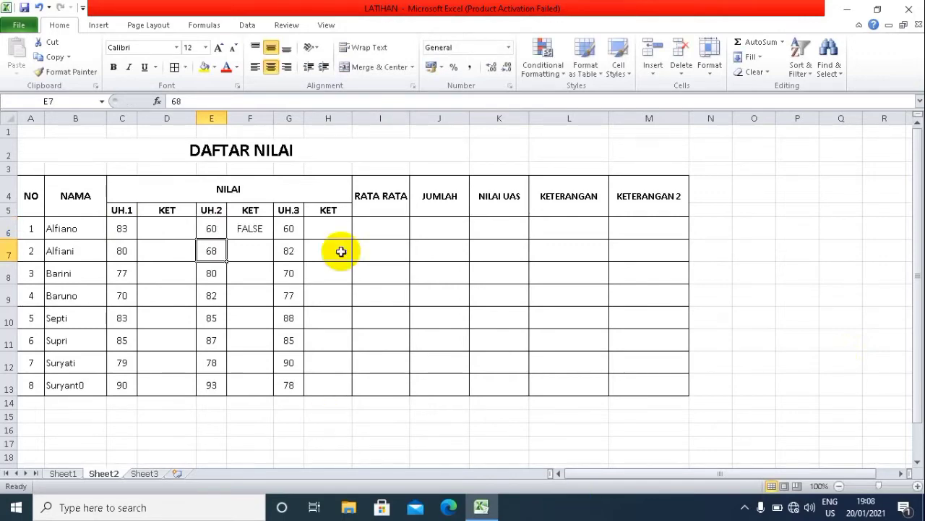
Change the second condition of the AND formula in cell F6 to E6>=60.
{"action": "left_click", "coordinate": [251, 231]}
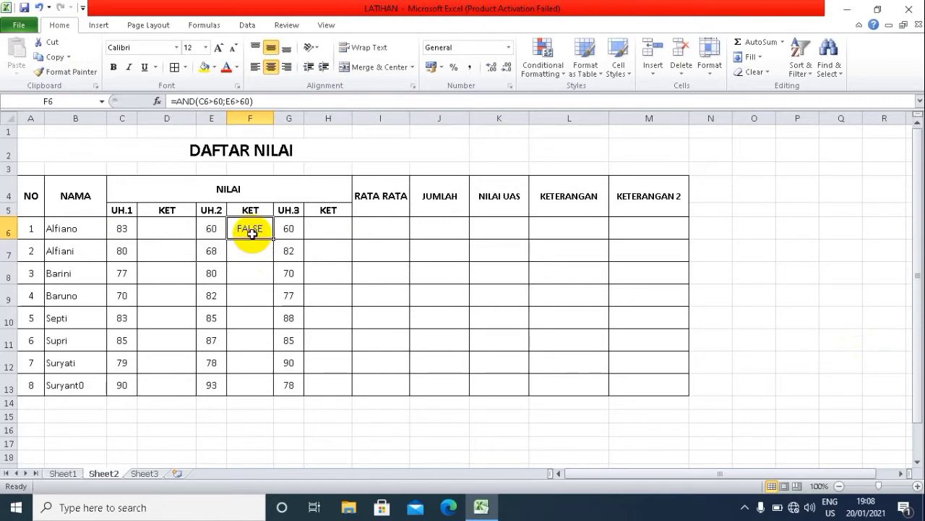
{"action": "left_click", "coordinate": [240, 101]}
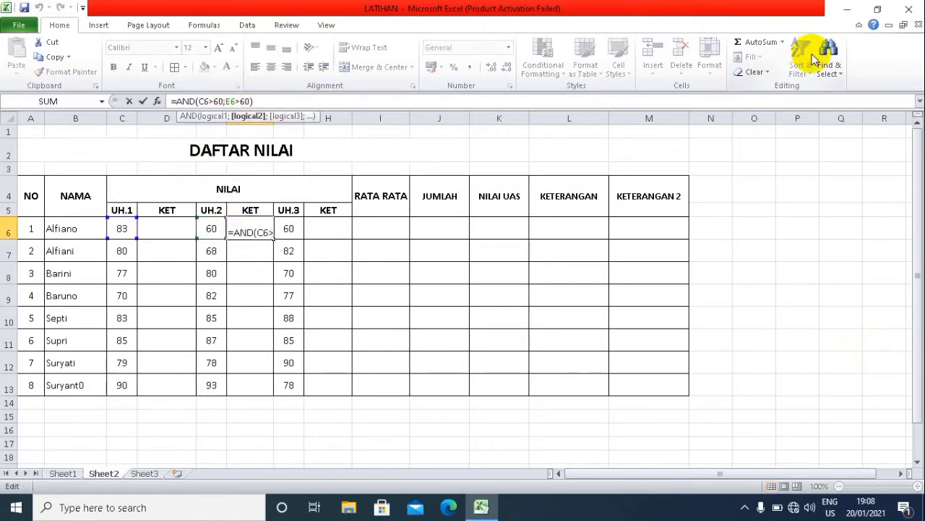
{"action": "type", "text": "="}
{"action": "key", "text": "Left"}
{"action": "key", "text": "Left"}
{"action": "key", "text": "Left"}
{"action": "key", "text": "Left"}
{"action": "key", "text": "Left"}
{"action": "key", "text": "Left"}
{"action": "key", "text": "Left"}
{"action": "type", "text": "="}
{"action": "key", "text": "Return"}
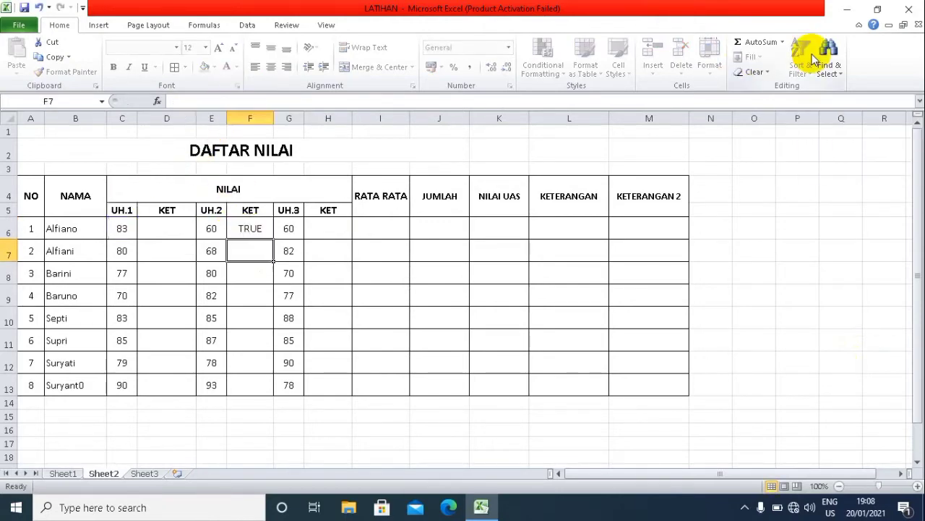
{"action": "left_click", "coordinate": [244, 224]}
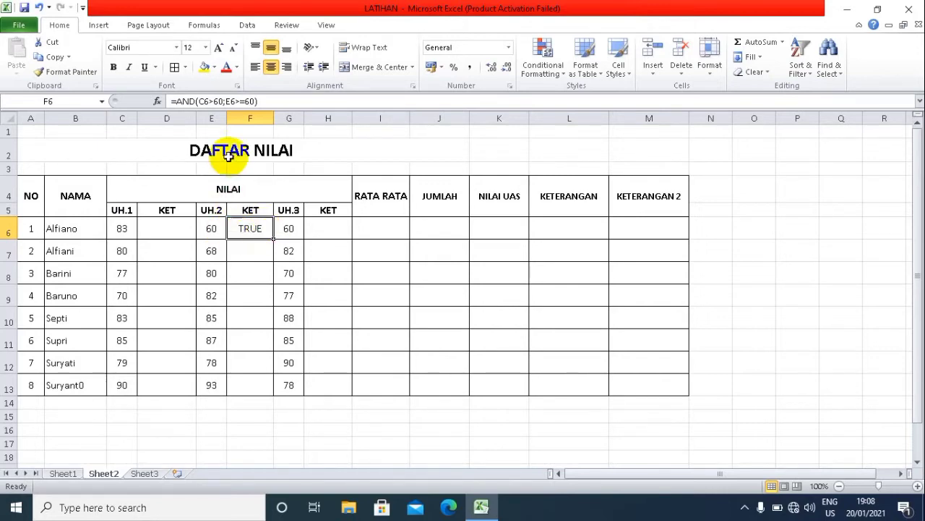
Set the first student's UH.2 score in cell E6 to 55.
{"action": "left_click", "coordinate": [211, 227]}
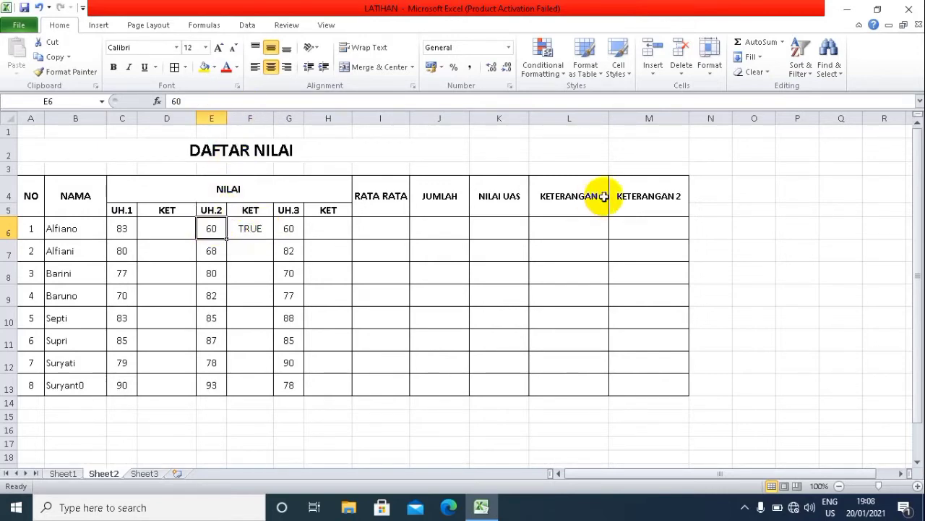
{"action": "type", "text": "5"}
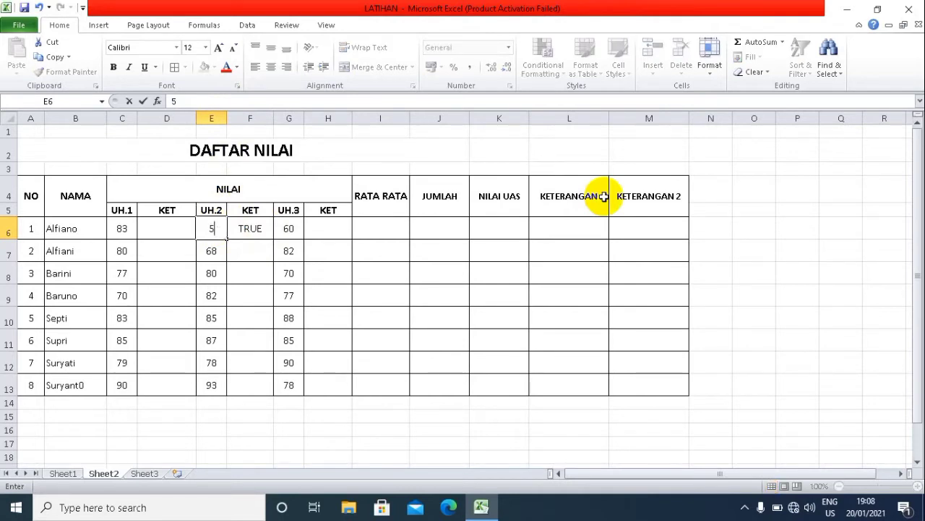
{"action": "type", "text": "5"}
{"action": "key", "text": "Return"}
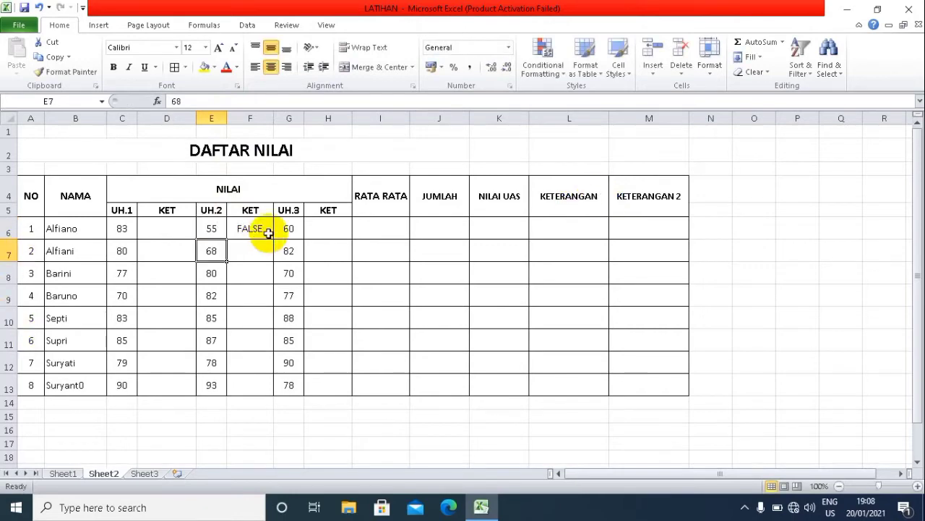
Replace the AND function in cell F6's formula with OR, keeping the conditions C6>60 and E6>=60.
{"action": "left_click", "coordinate": [253, 224]}
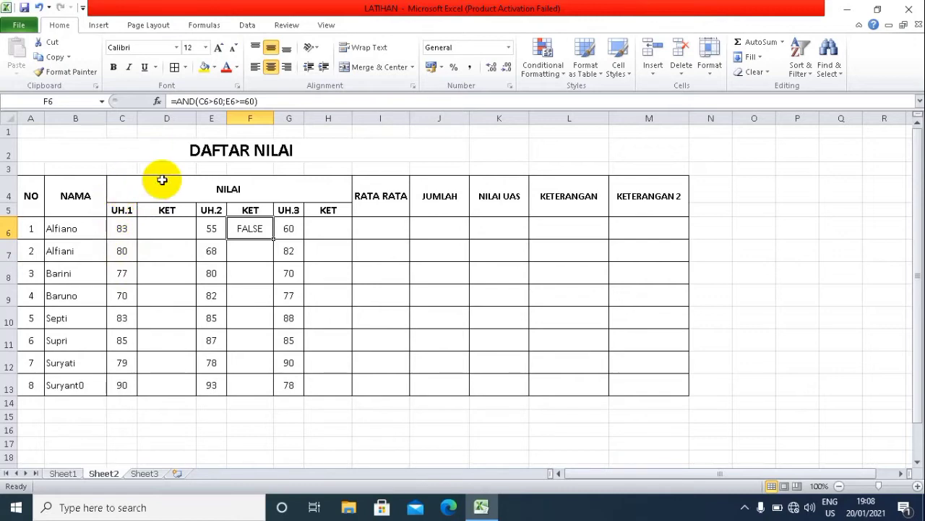
{"action": "left_click", "coordinate": [120, 230]}
{"action": "left_click", "coordinate": [212, 230]}
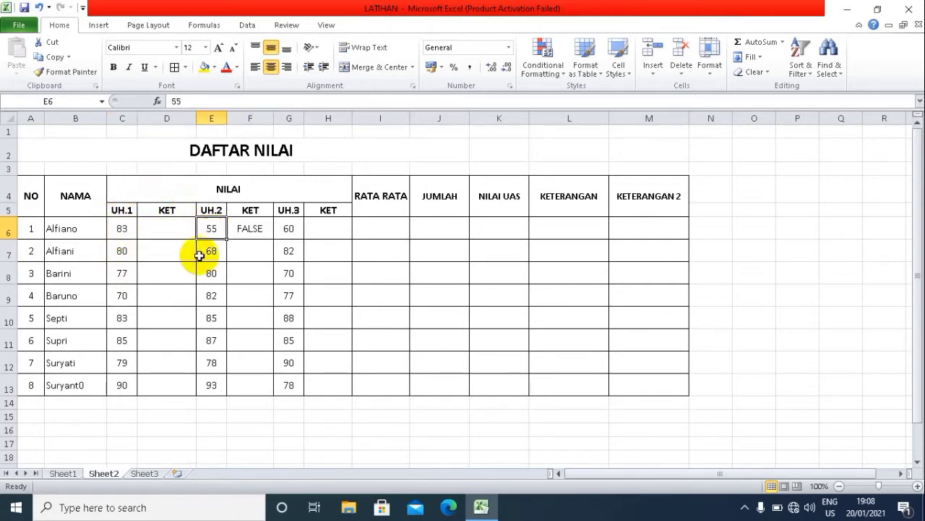
{"action": "left_click", "coordinate": [251, 234]}
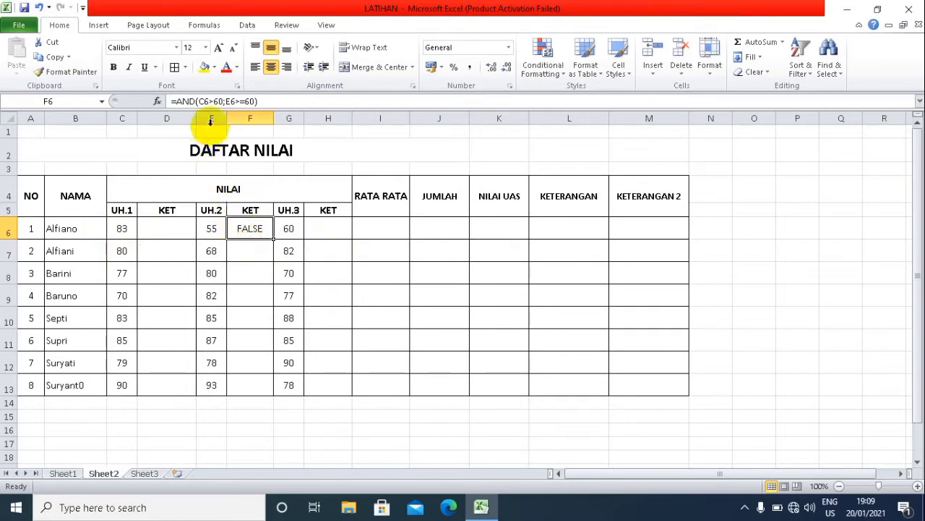
{"action": "left_click_drag", "start_coordinate": [196, 103], "coordinate": [176, 103]}
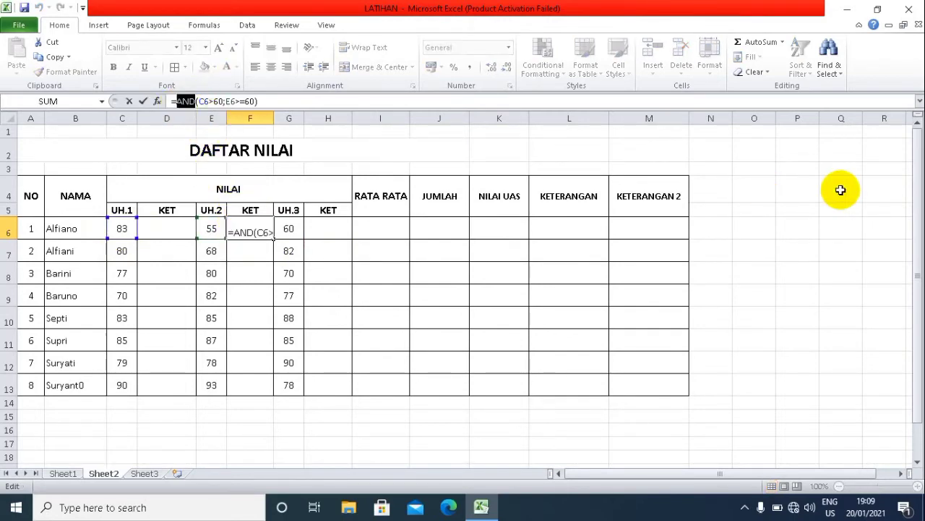
{"action": "type", "text": "OR"}
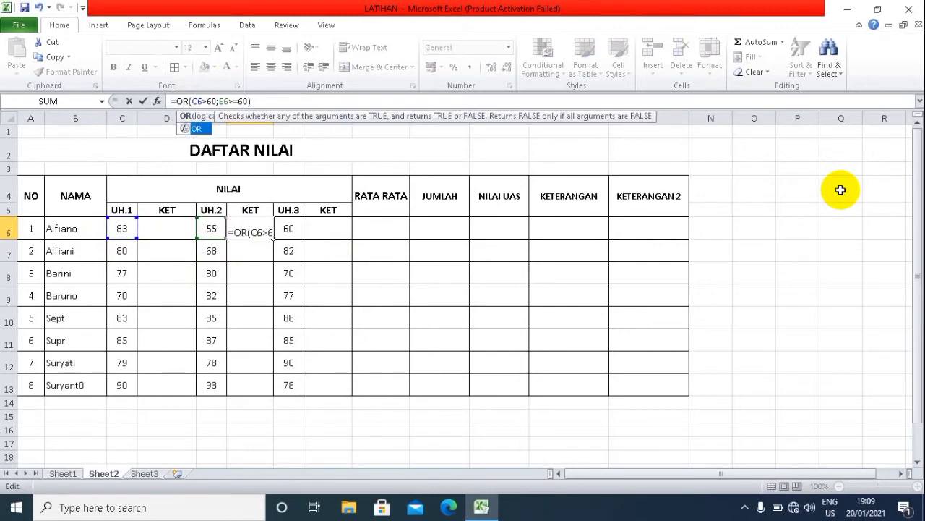
{"action": "key", "text": "Return"}
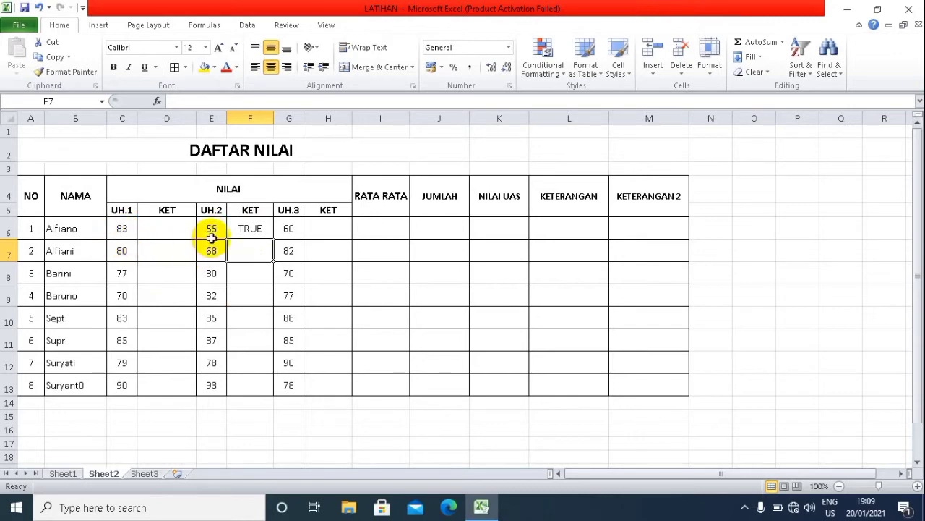
Set the first student's UH.1 score in cell C6 to 40.
{"action": "left_click", "coordinate": [121, 233]}
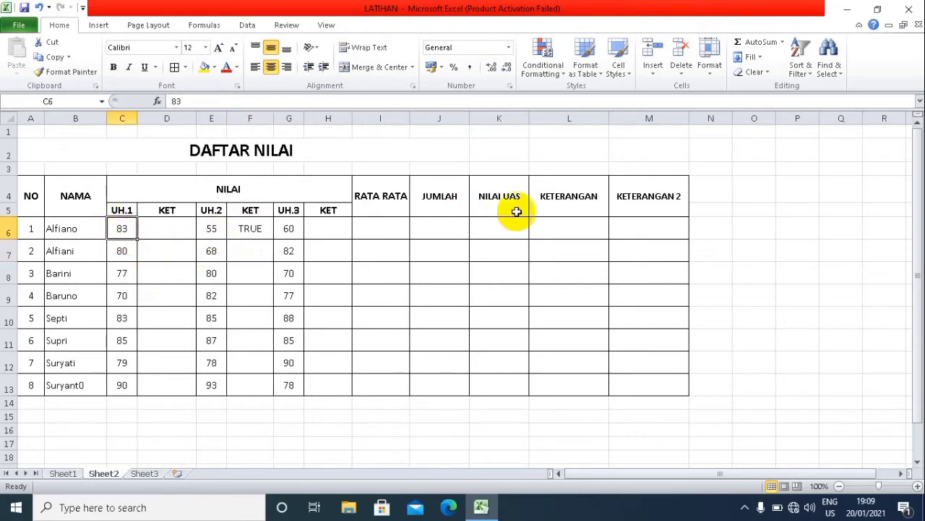
{"action": "type", "text": "40"}
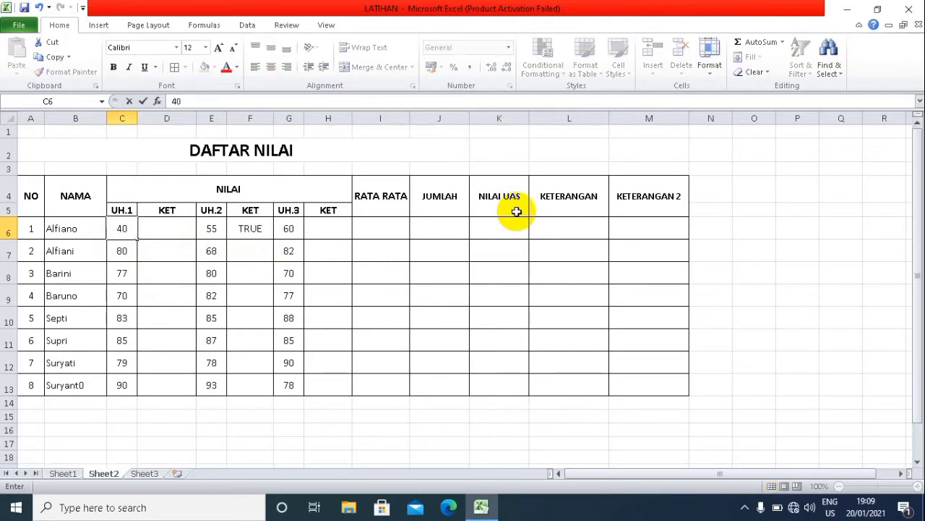
{"action": "key", "text": "Return"}
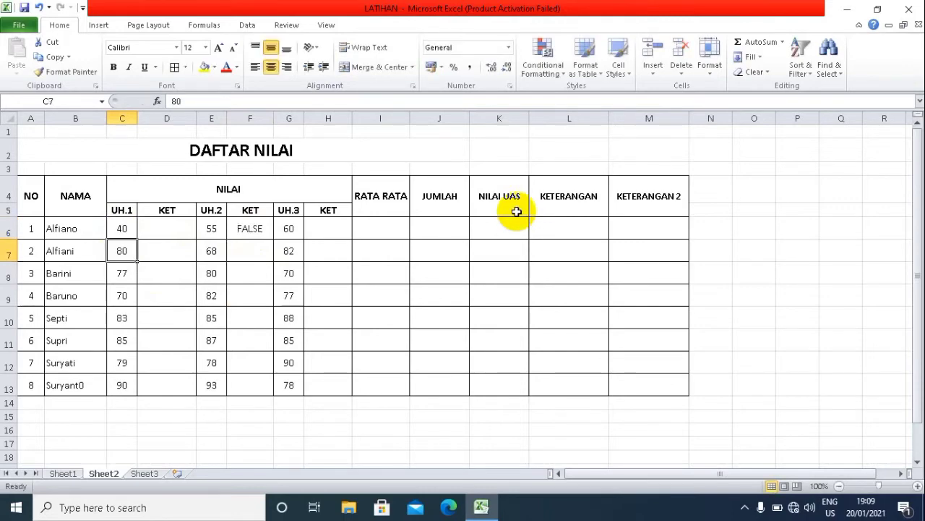
Clear the OR formula from cell F6, the first student's KET cell for UH.2.
{"action": "left_click", "coordinate": [257, 232]}
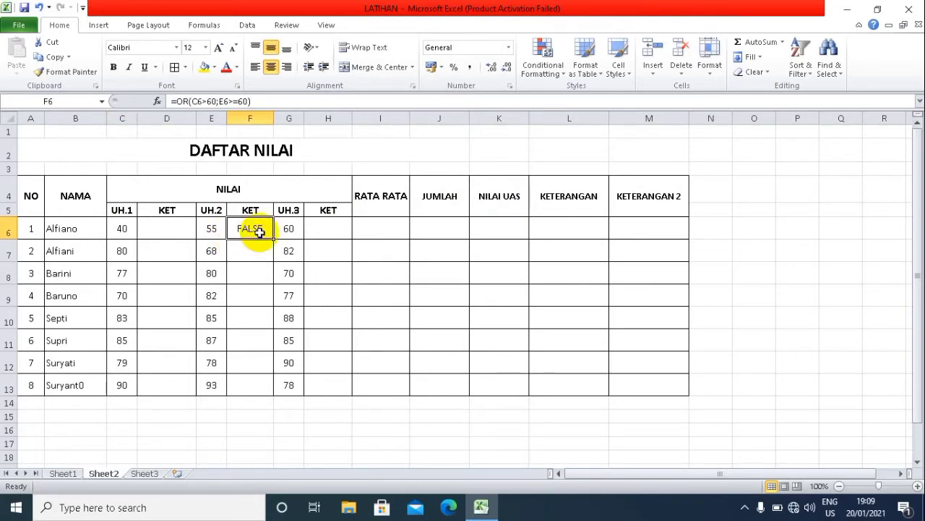
{"action": "key", "text": "Delete"}
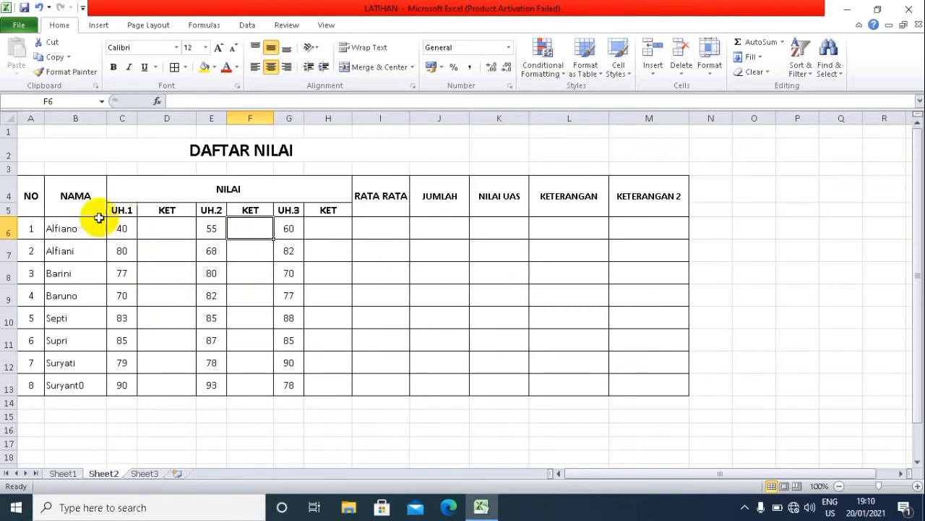
{"action": "left_click", "coordinate": [156, 231]}
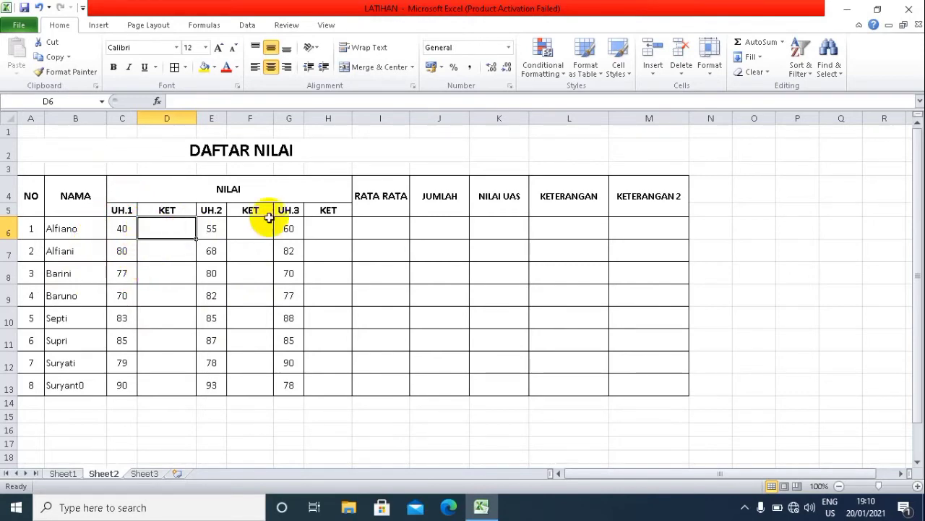
{"action": "type", "text": "="}
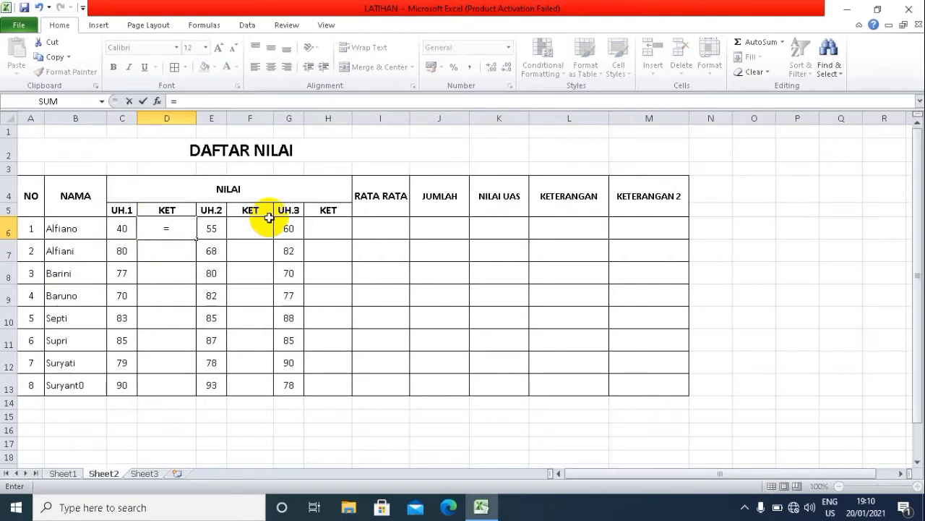
{"action": "type", "text": "I"}
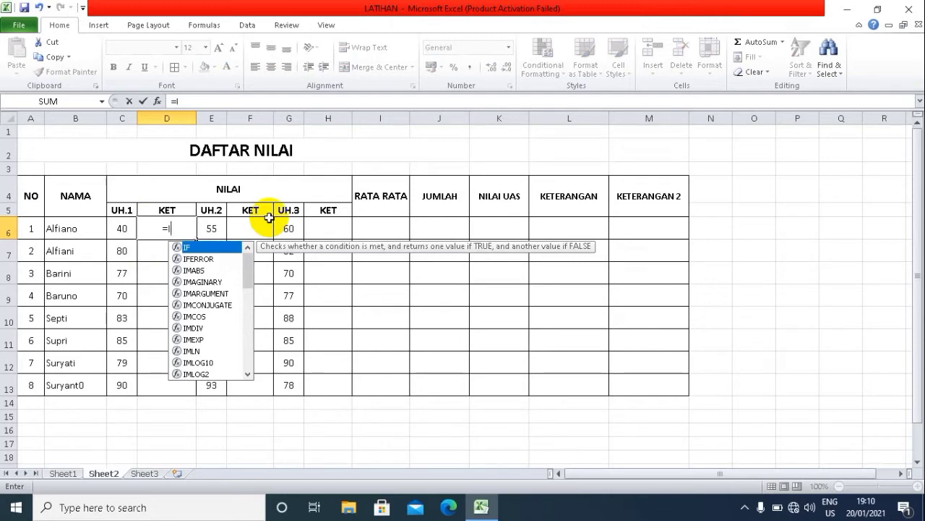
{"action": "type", "text": "F"}
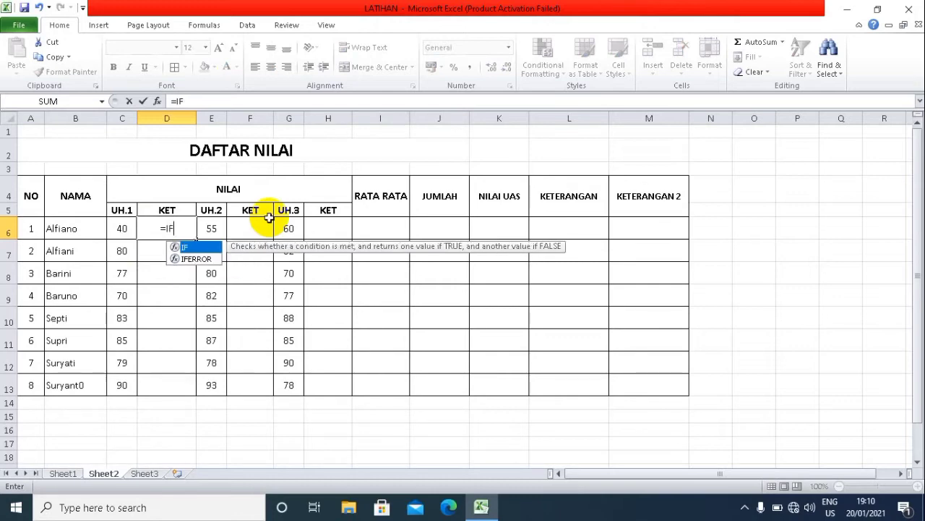
{"action": "type", "text": "("}
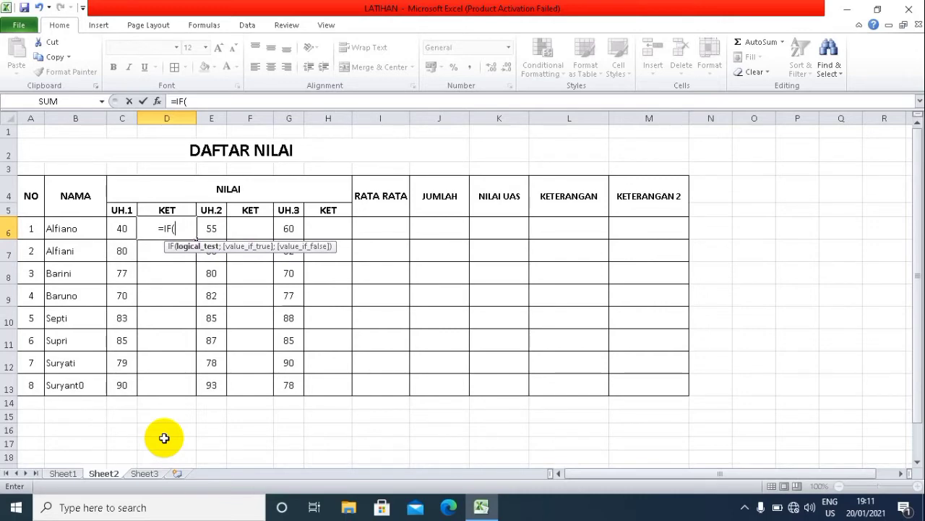
{"action": "key", "text": "BackSpace"}
{"action": "key", "text": "BackSpace"}
{"action": "key", "text": "BackSpace"}
{"action": "key", "text": "BackSpace"}
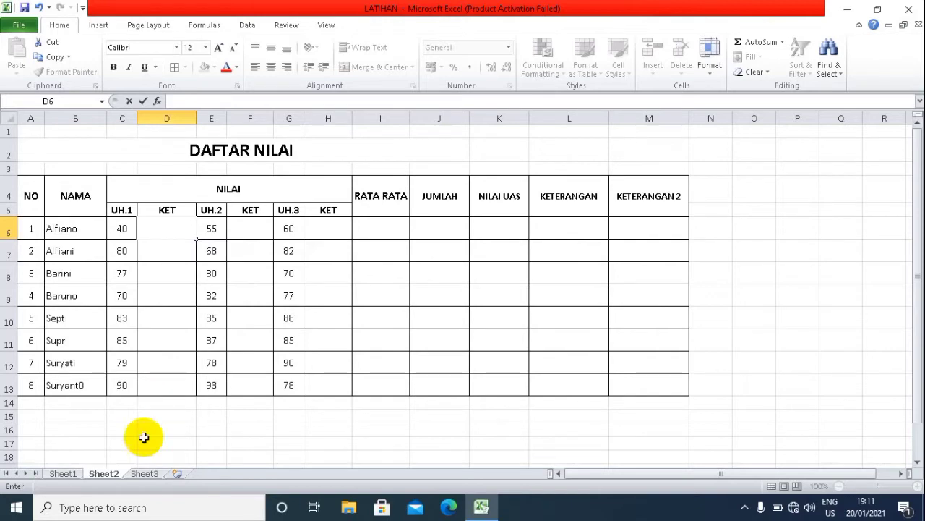
Enter the note "JIKA NILAI U H1 >=60 MAKA TUNTAS, JIKA KURANG DARI 60 MAKA REMIDI" in cell D15 below the table.
{"action": "left_click", "coordinate": [151, 416]}
{"action": "type", "text": "jika"}
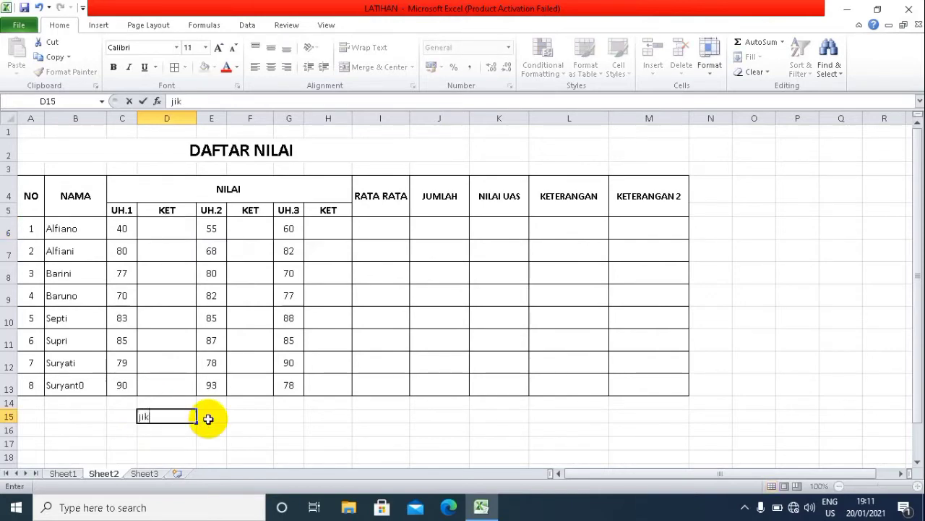
{"action": "key", "text": "BackSpace"}
{"action": "key", "text": "BackSpace"}
{"action": "key", "text": "BackSpace"}
{"action": "type", "text": "JIKA"}
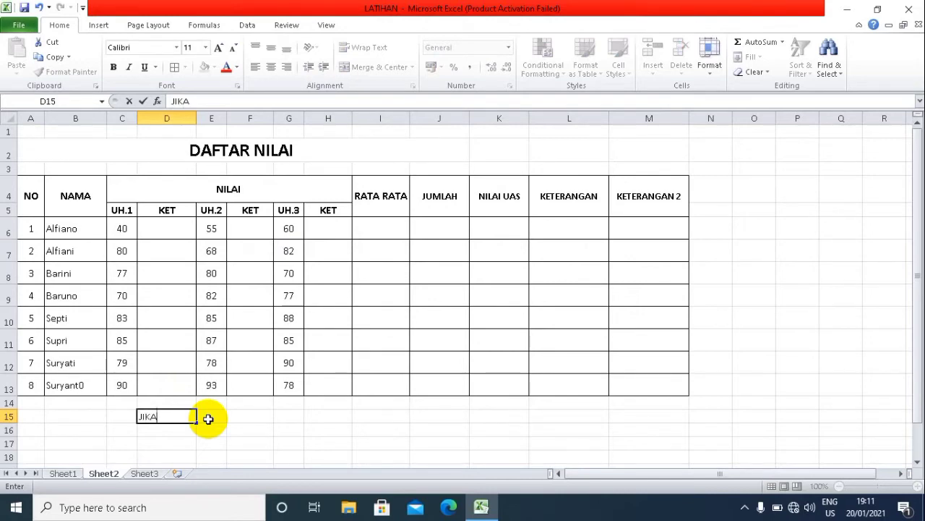
{"action": "type", "text": " NILAI U H1"}
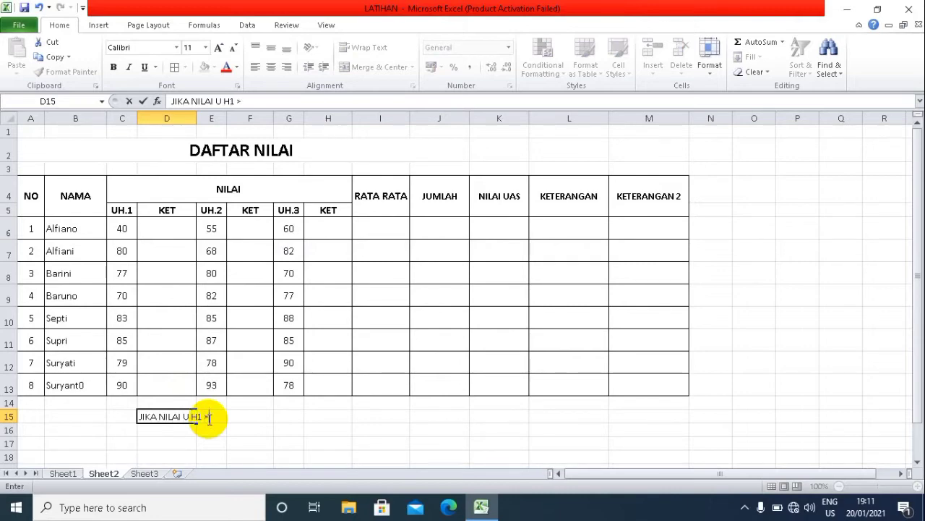
{"action": "type", "text": ">=60"}
{"action": "type", "text": " MI"}
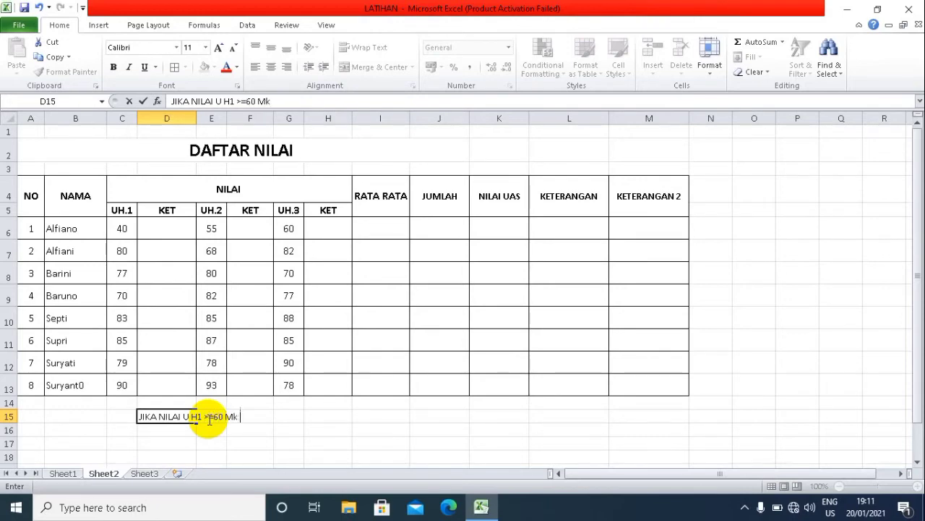
{"action": "key", "text": "BackSpace"}
{"action": "type", "text": "I"}
{"action": "key", "text": "BackSpace"}
{"action": "type", "text": "AKA TUNTA"}
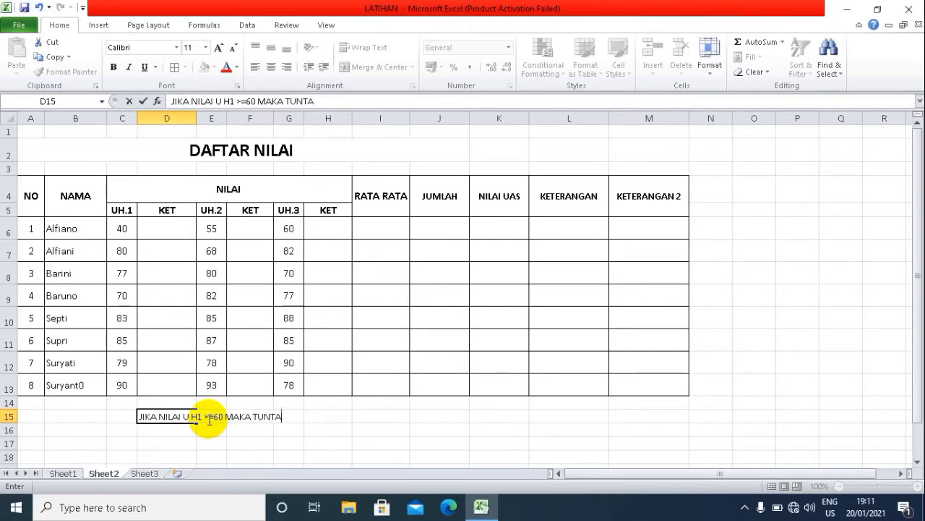
{"action": "key", "text": "BackSpace"}
{"action": "type", "text": "AS, JIKA K"}
{"action": "type", "text": "URANG ADAR"}
{"action": "key", "text": "BackSpace"}
{"action": "key", "text": "BackSpace"}
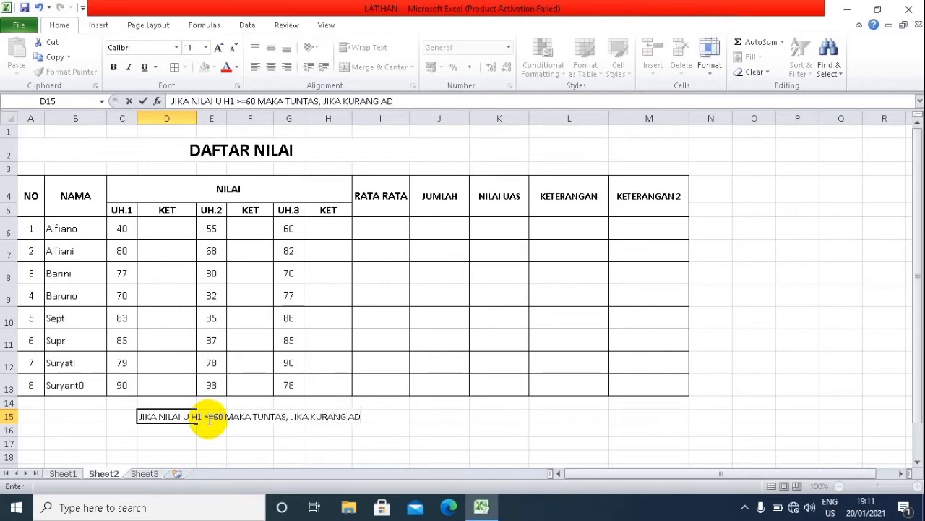
{"action": "key", "text": "BackSpace"}
{"action": "key", "text": "BackSpace"}
{"action": "type", "text": "DARI 60 M"}
{"action": "key", "text": "BackSpace"}
{"action": "type", "text": "MAKA REMIDI"}
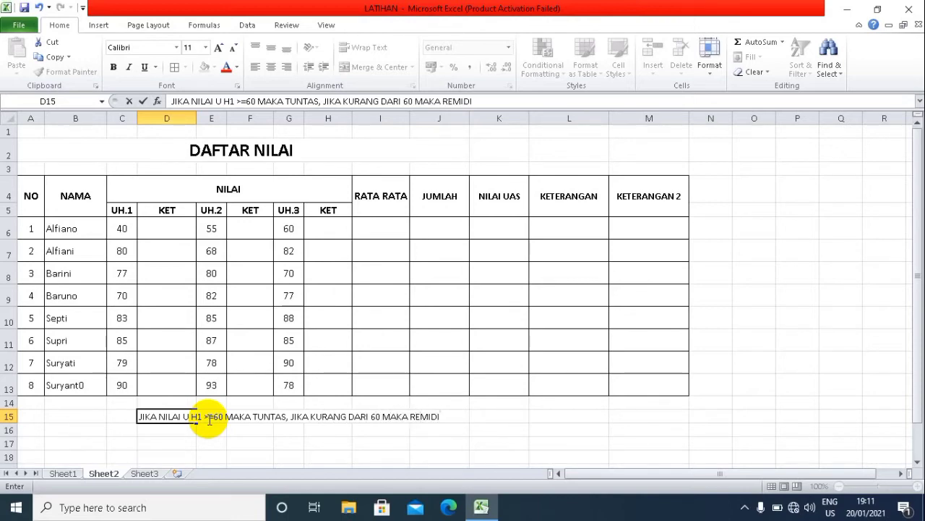
{"action": "key", "text": "Return"}
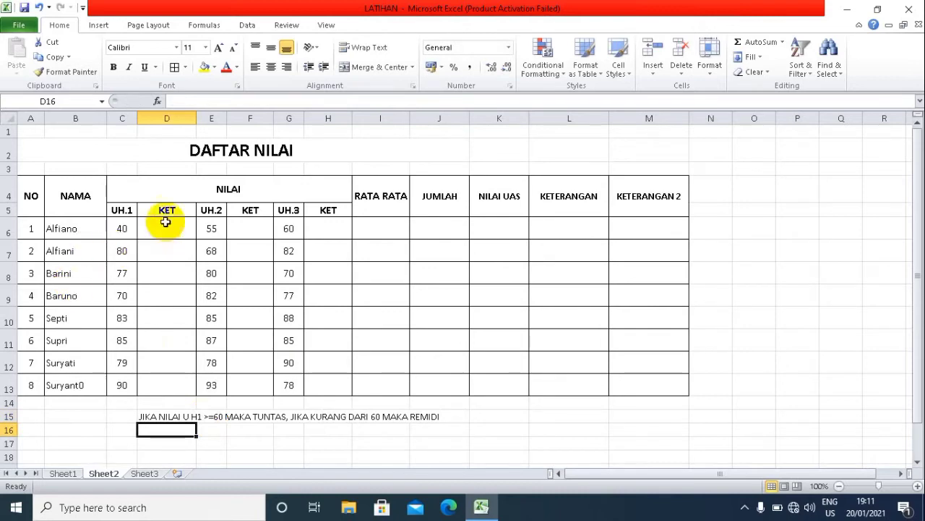
{"action": "left_click", "coordinate": [155, 417]}
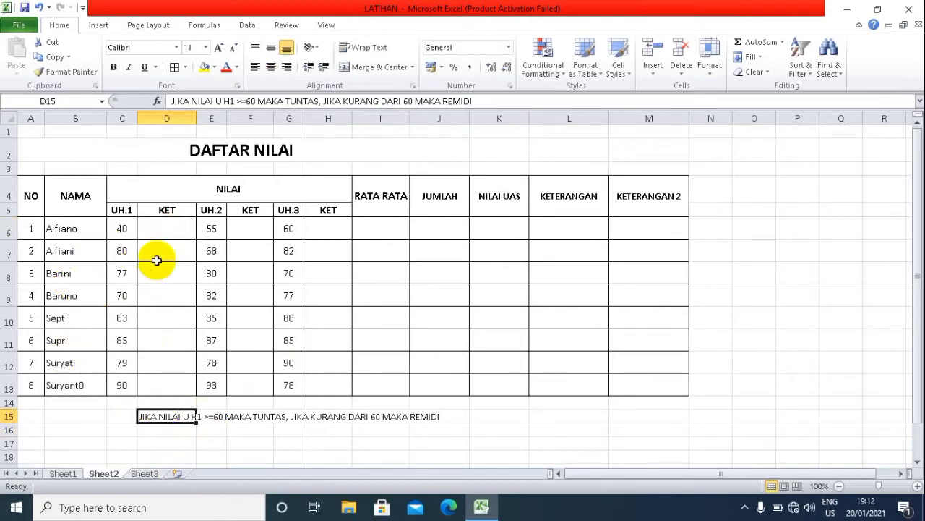
Start an IF formula in cell D6, the first student's UH.1 KET cell, with the condition C6>=60.
{"action": "left_click", "coordinate": [162, 229]}
{"action": "type", "text": "="}
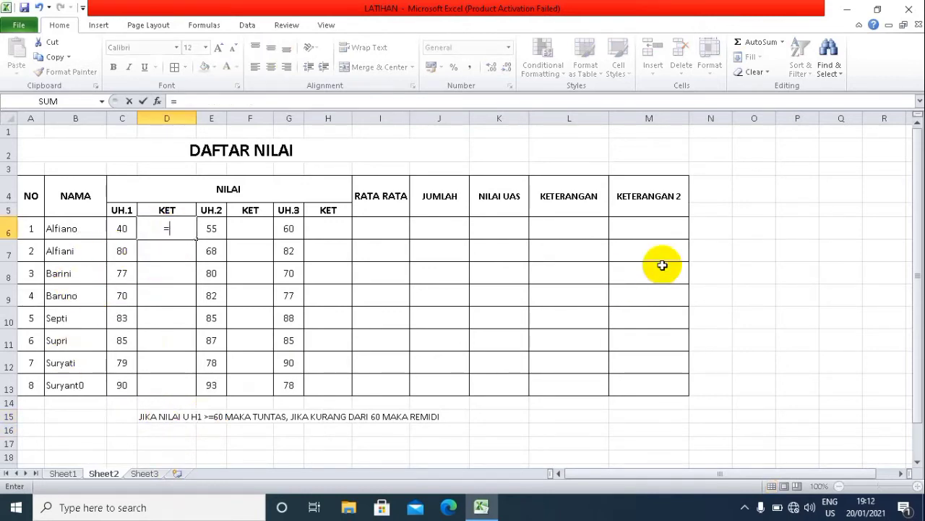
{"action": "type", "text": "IF("}
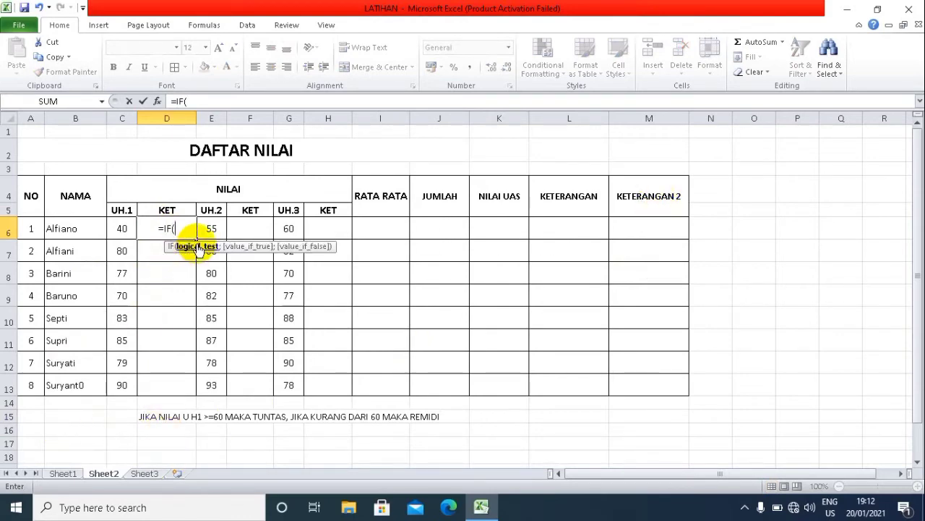
{"action": "left_click", "coordinate": [124, 228]}
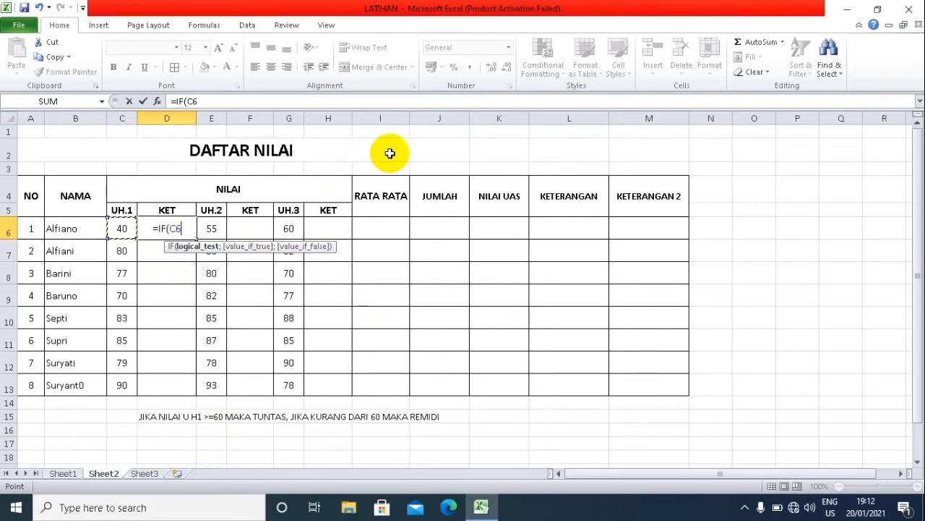
{"action": "type", "text": ">="}
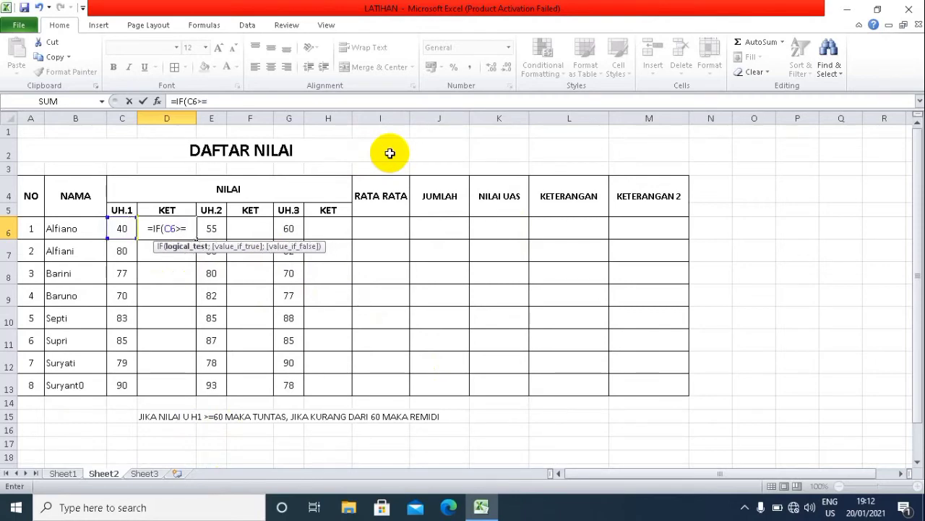
{"action": "type", "text": "60"}
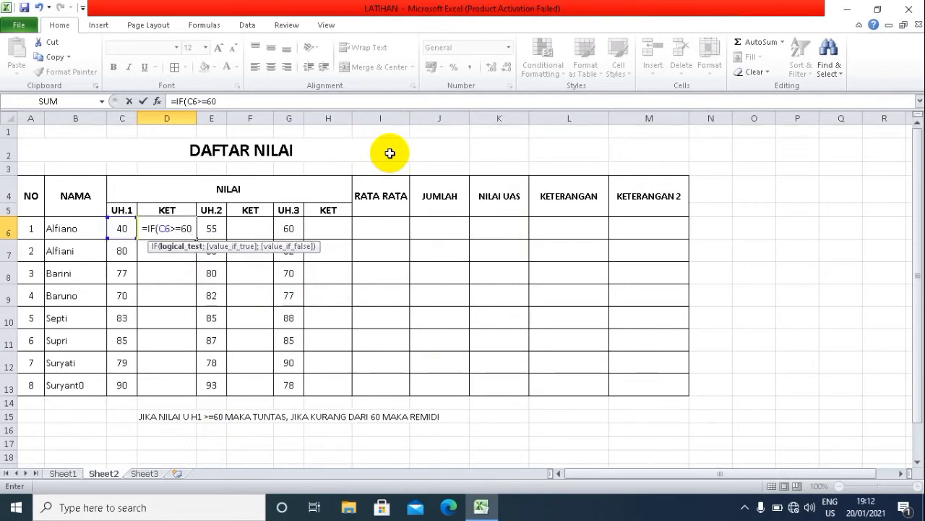
{"action": "type", "text": ";"}
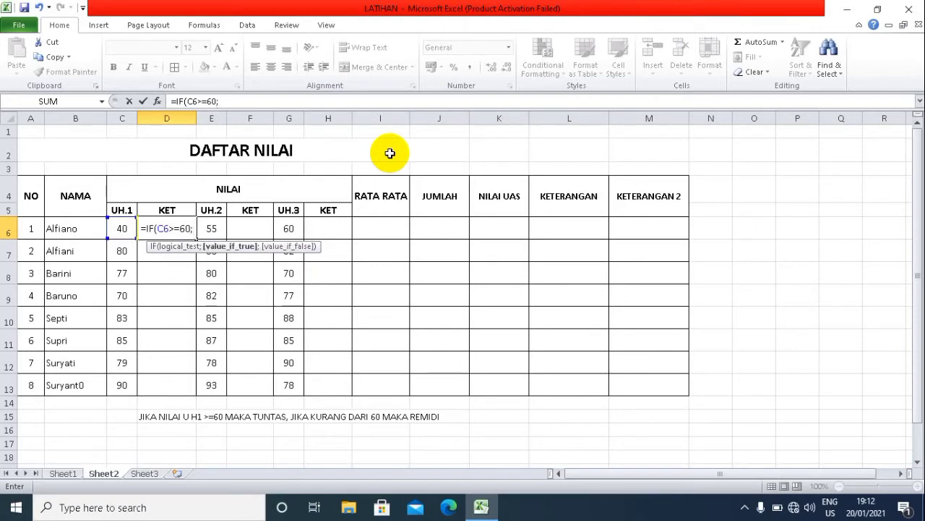
Add "TUNTAS" as the value-if-true argument of the IF formula in D6.
{"action": "type", "text": "\""}
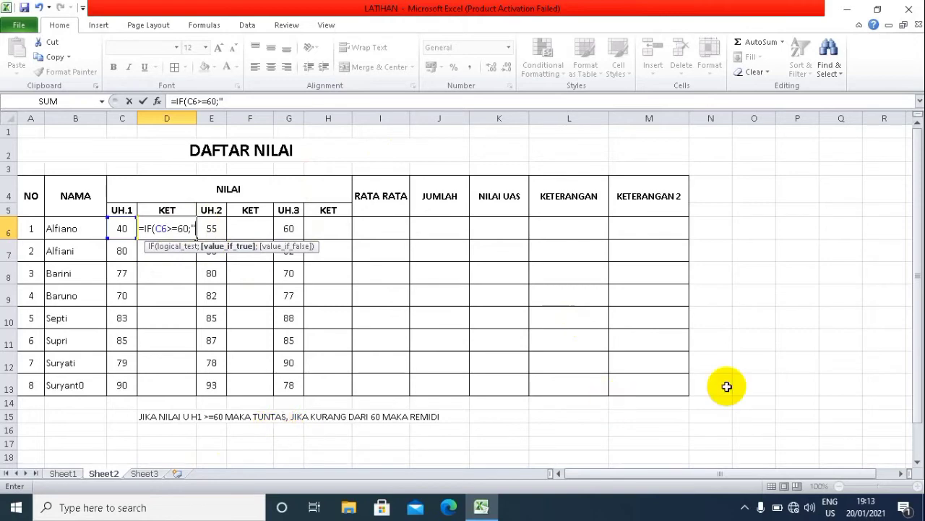
{"action": "type", "text": "TUNTANS"}
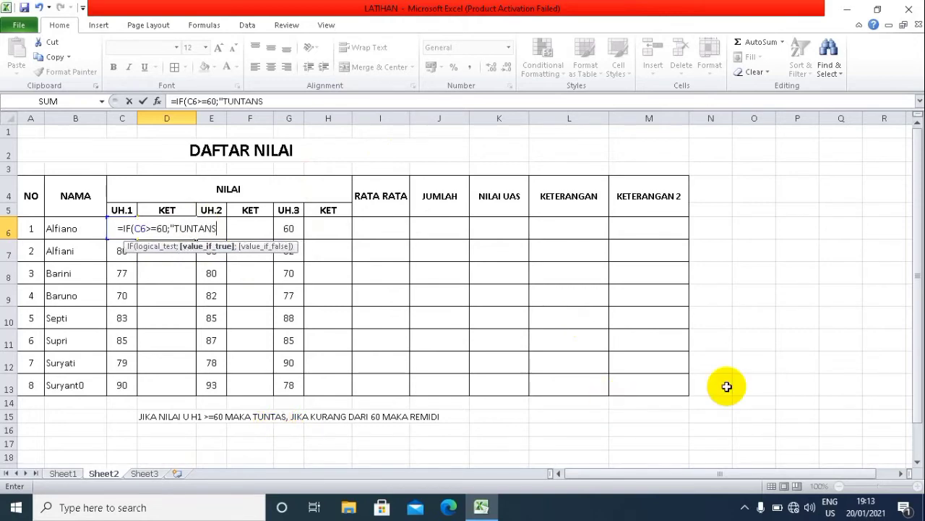
{"action": "key", "text": "BackSpace"}
{"action": "key", "text": "BackSpace"}
{"action": "key", "text": "BackSpace"}
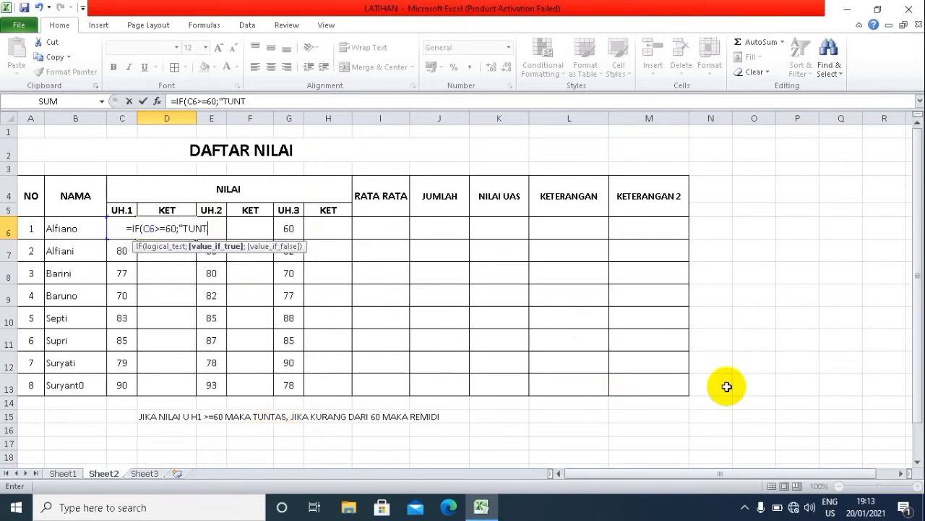
{"action": "type", "text": "AS"}
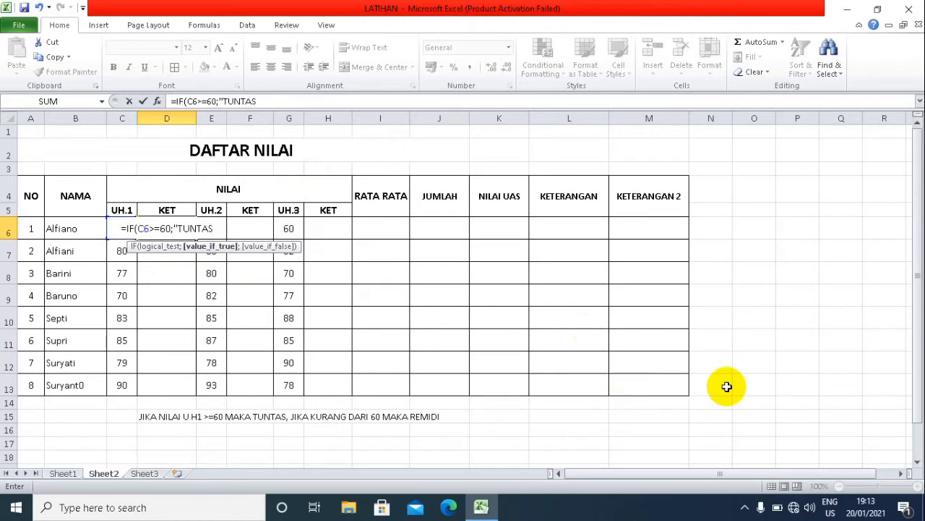
{"action": "type", "text": "\""}
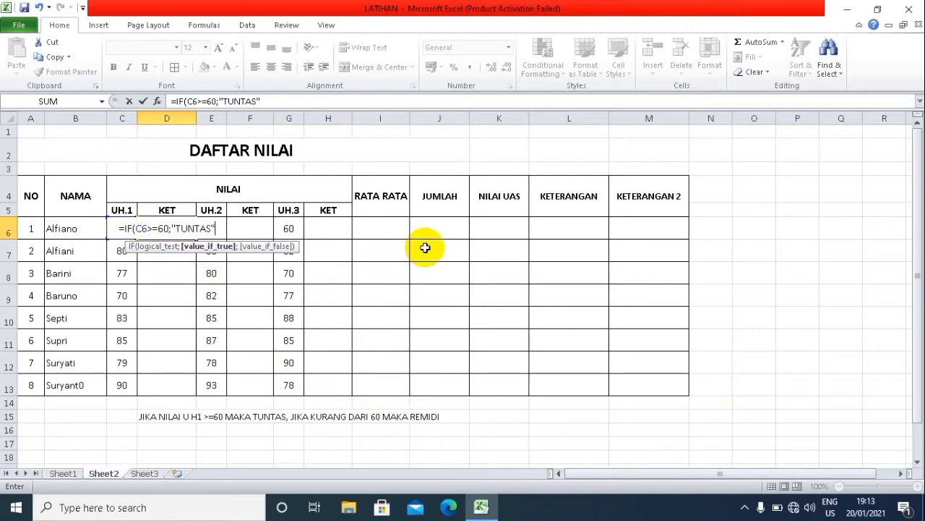
Add "REMIDI" as the value-if-false argument and complete the IF formula in D6.
{"action": "type", "text": ";\""}
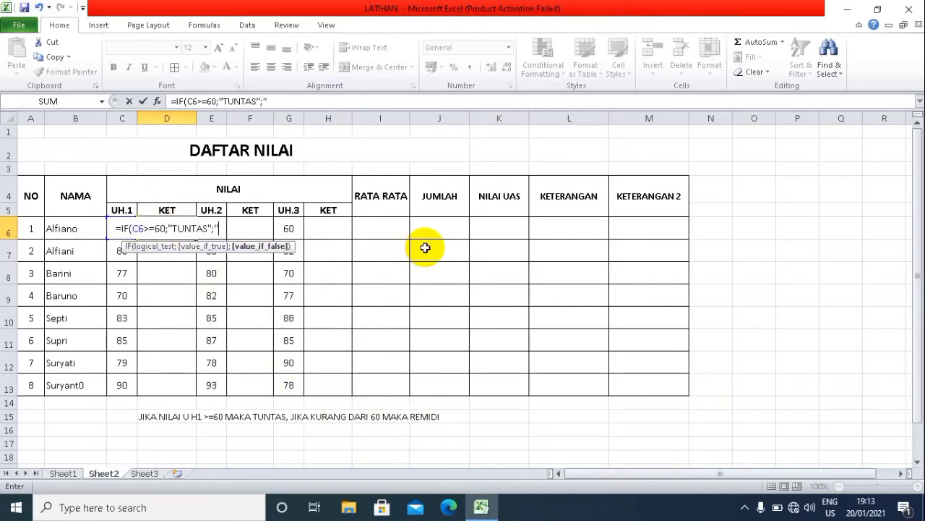
{"action": "type", "text": "REM"}
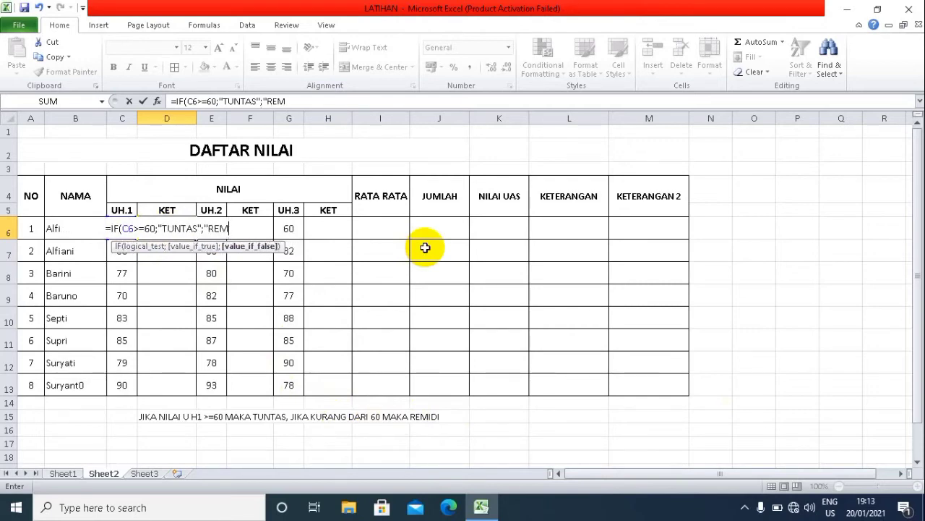
{"action": "type", "text": "IDI\""}
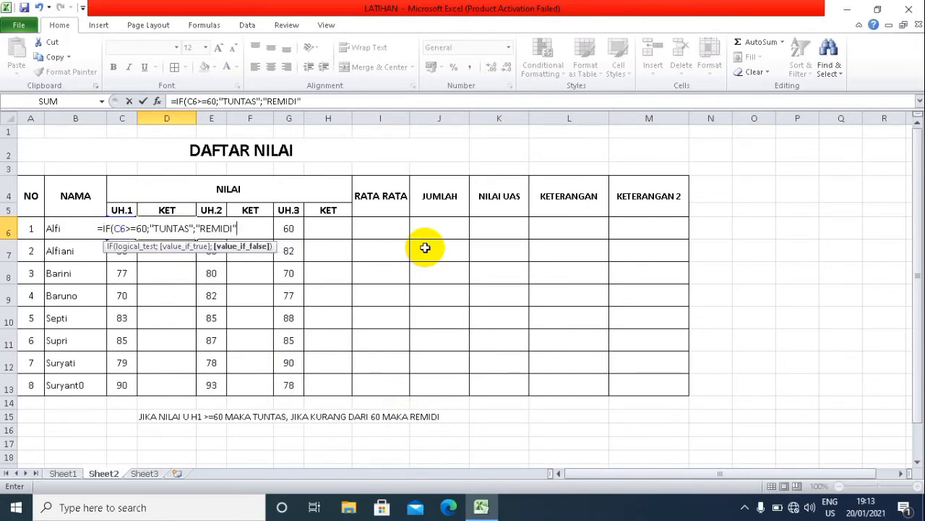
{"action": "type", "text": ")"}
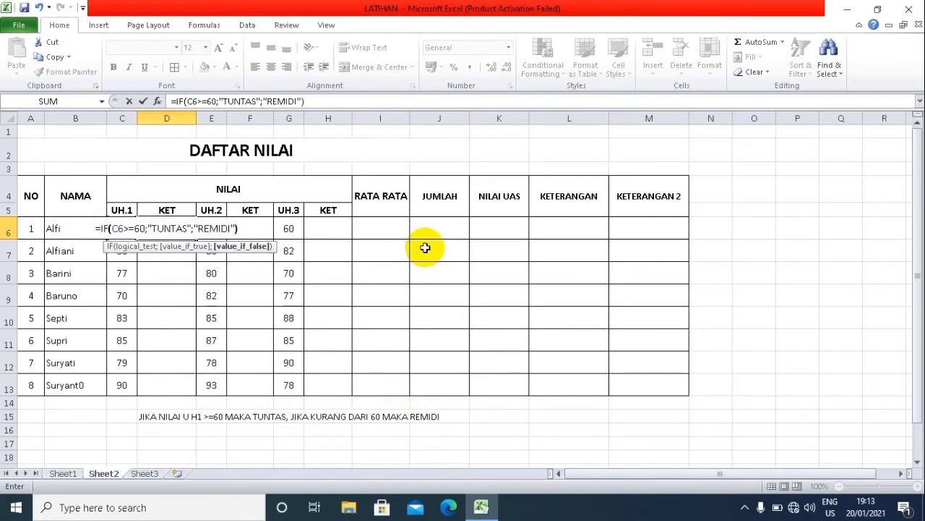
{"action": "key", "text": "Return"}
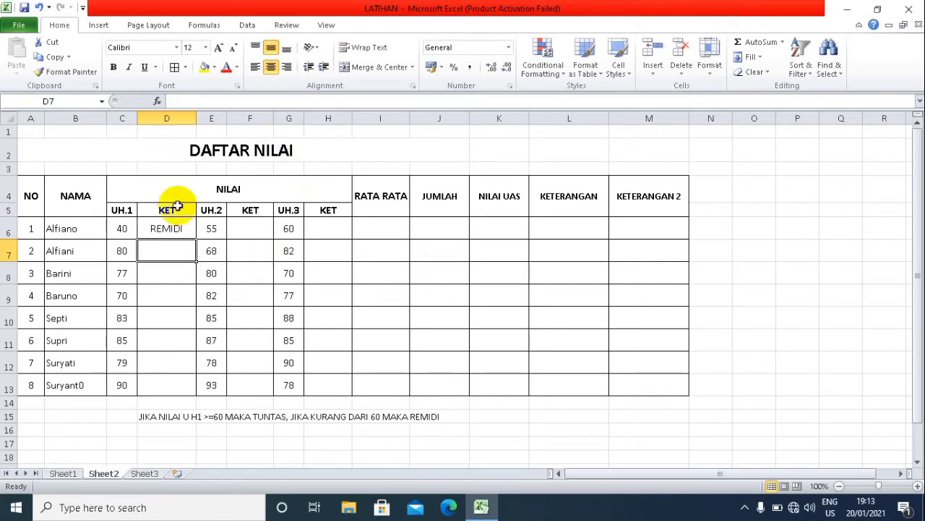
{"action": "left_click", "coordinate": [166, 224]}
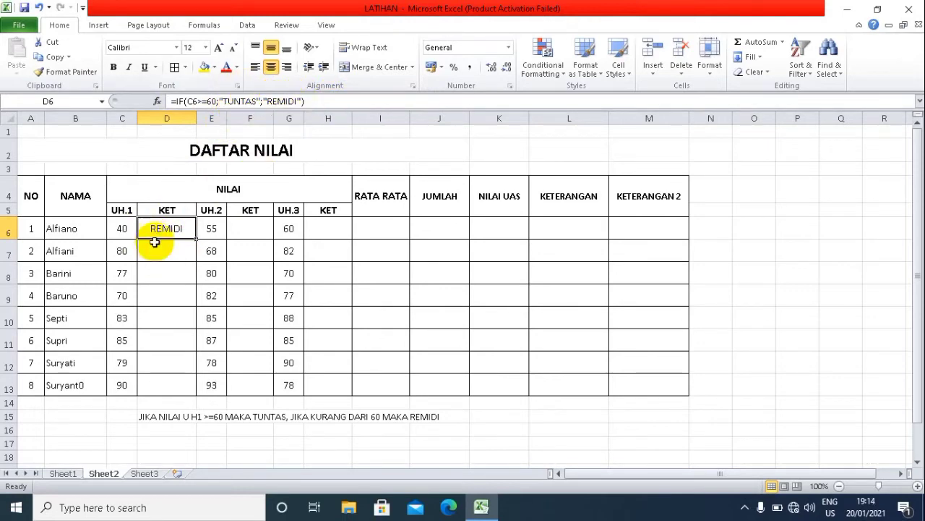
Set the first student's UH.1 score in cell C6 to 70.
{"action": "left_click", "coordinate": [120, 230]}
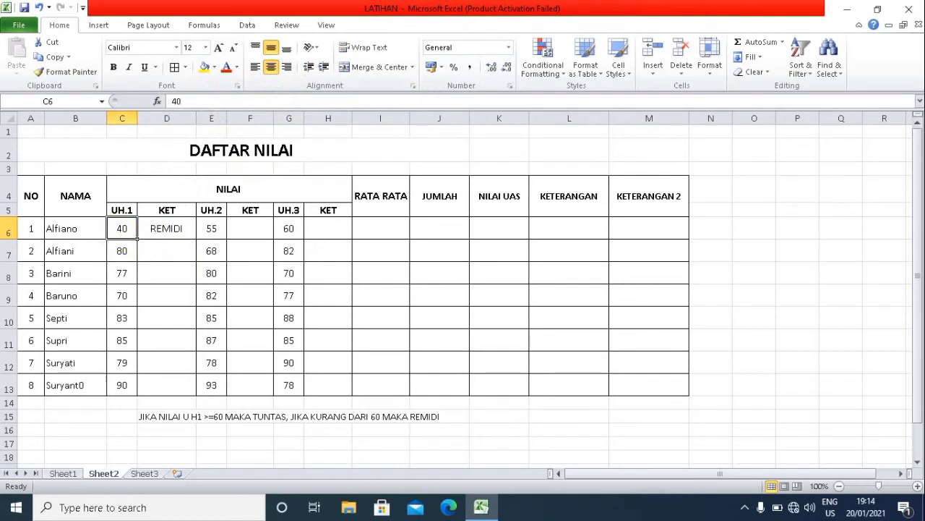
{"action": "type", "text": "70"}
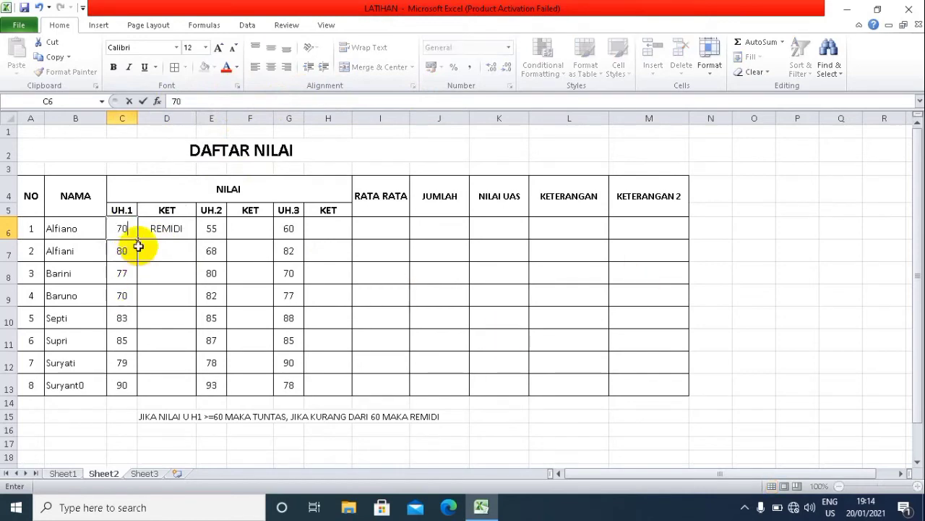
{"action": "key", "text": "Return"}
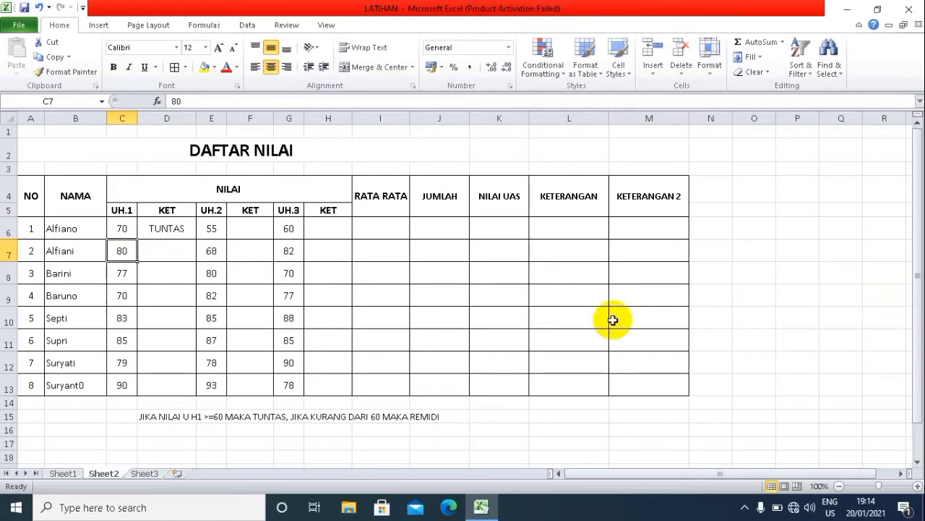
Copy the IF formula from D6 down the UH.1 KET column through D13.
{"action": "left_click", "coordinate": [158, 229]}
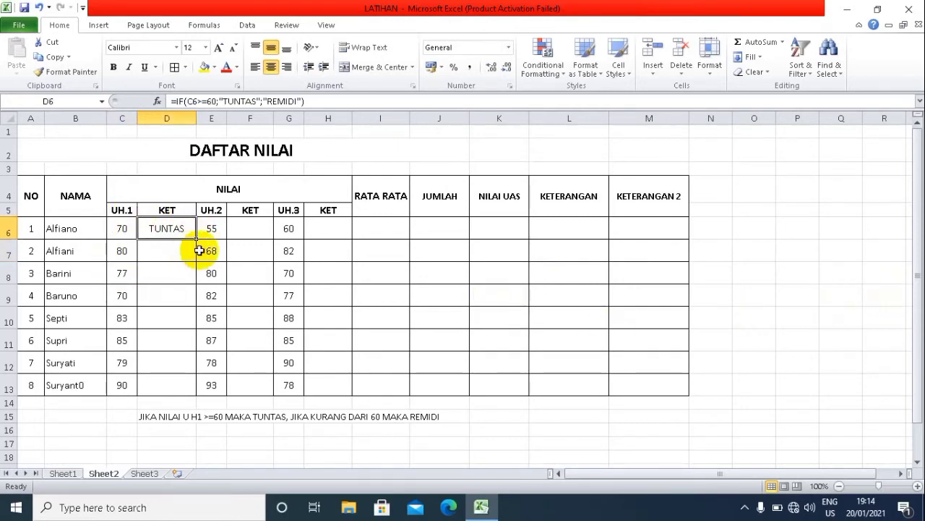
{"action": "left_click_drag", "start_coordinate": [196, 238], "coordinate": [173, 394]}
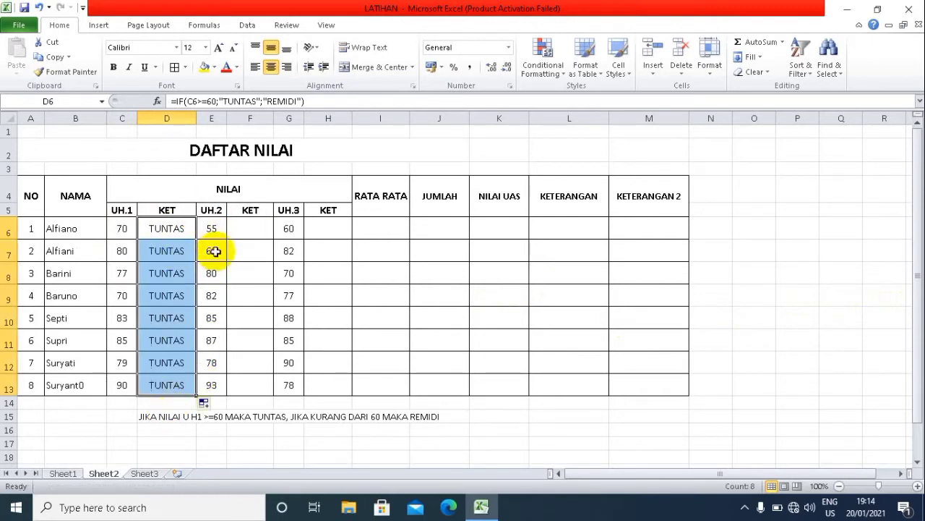
{"action": "left_click", "coordinate": [245, 228]}
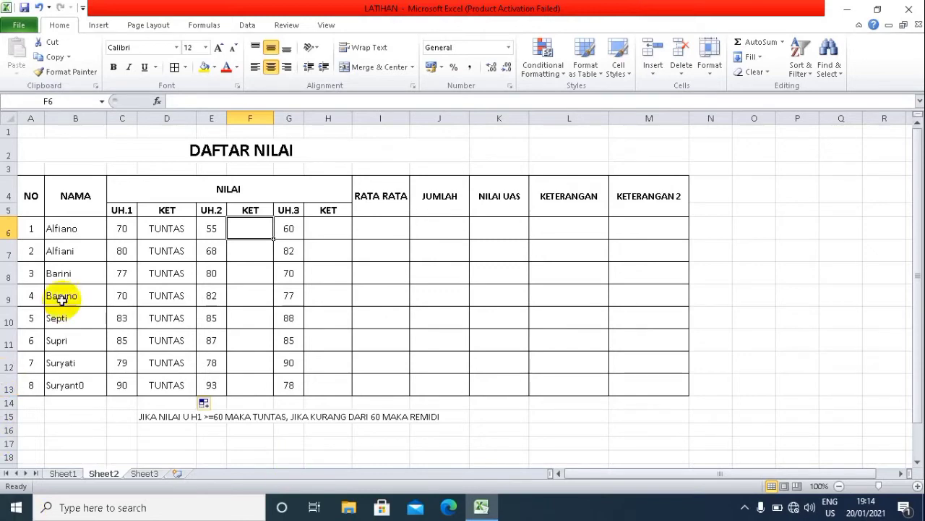
Enter the label "NILAI" in cell D16, below the TUNTAS/REMIDI note.
{"action": "left_click", "coordinate": [164, 430]}
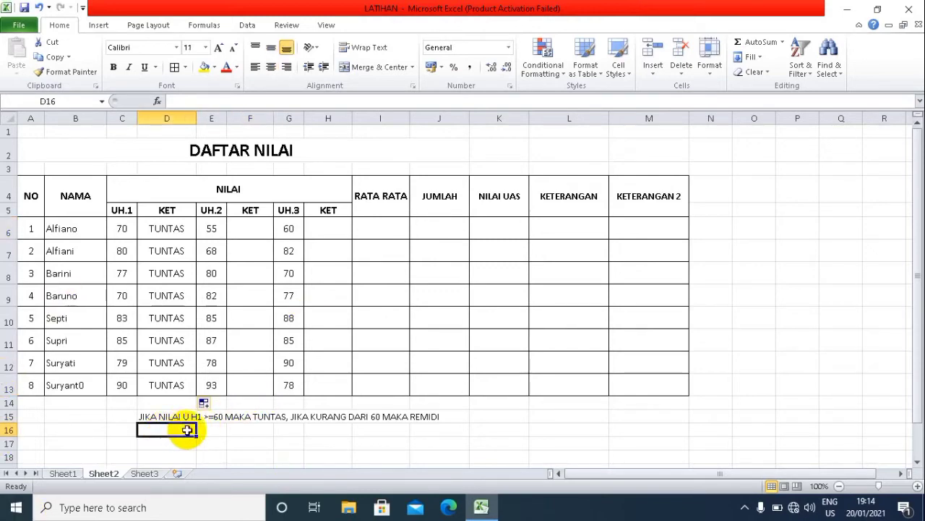
{"action": "type", "text": ">"}
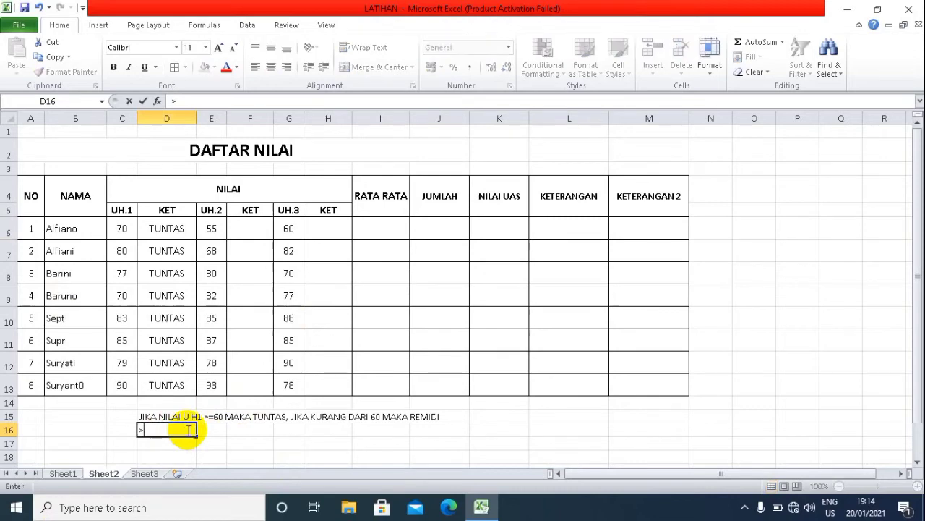
{"action": "type", "text": "NILAI"}
{"action": "key", "text": "Return"}
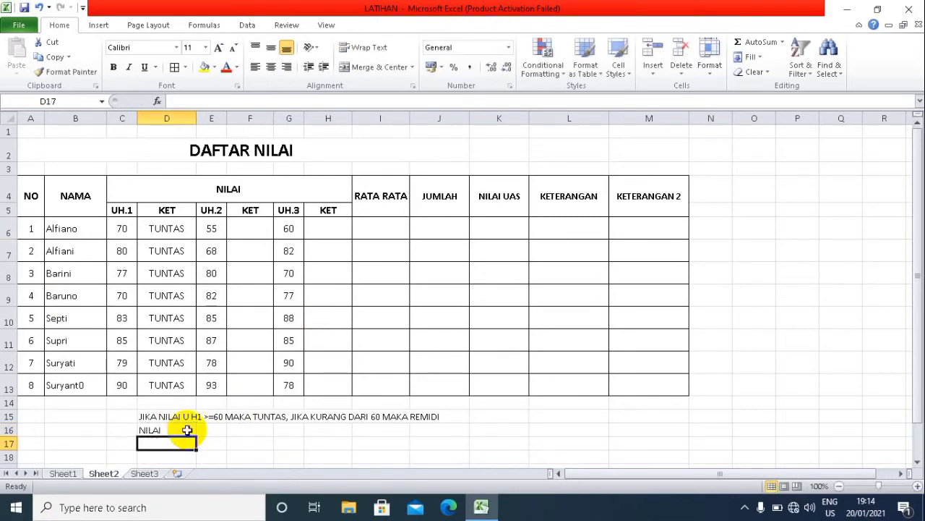
Enter the grade range "90 - 100 A" in cell E16 beside the NILAI label.
{"action": "key", "text": "Up"}
{"action": "key", "text": "Right"}
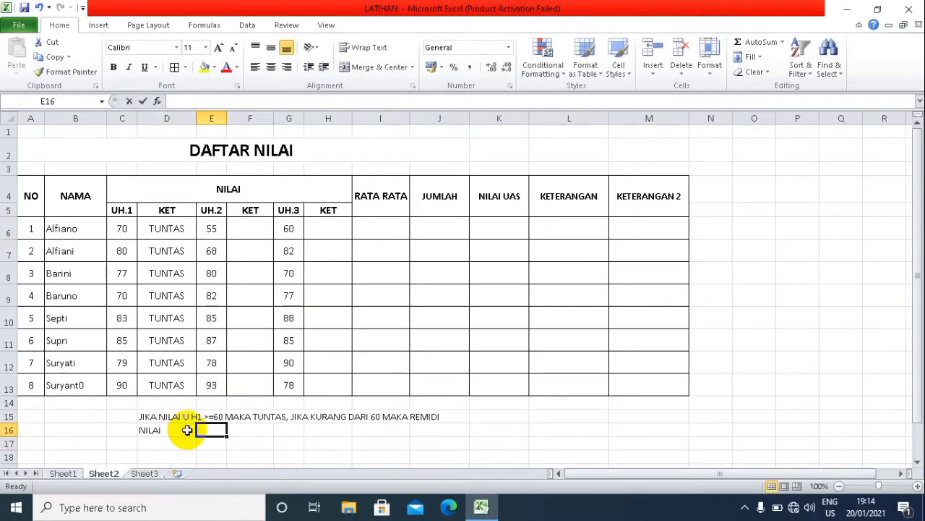
{"action": "type", "text": "8"}
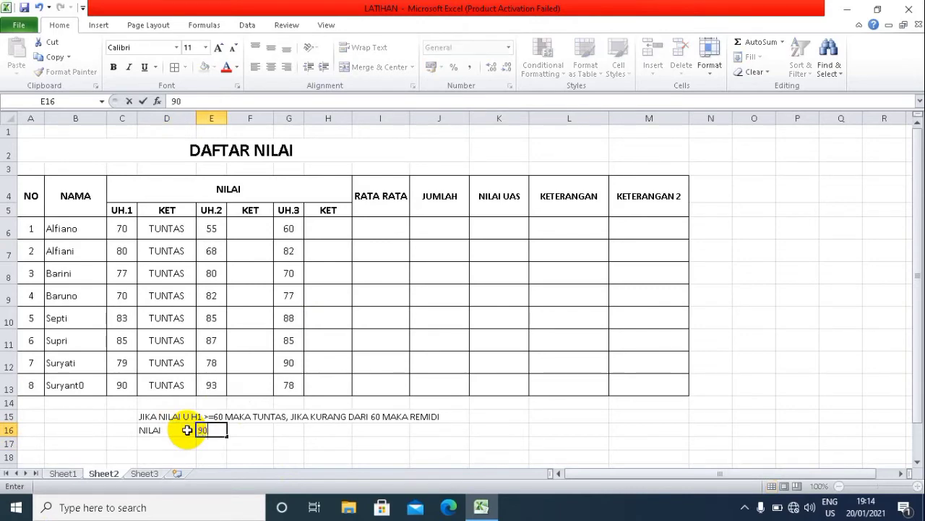
{"action": "type", "text": "0 - 100 N"}
{"action": "key", "text": "BackSpace"}
{"action": "type", "text": "a"}
{"action": "type", "text": "A"}
{"action": "key", "text": "Return"}
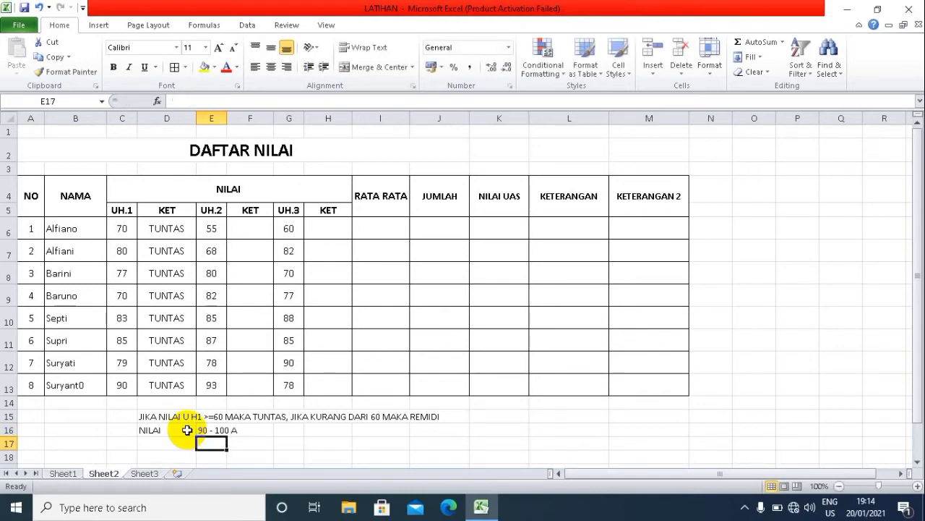
Enter the grade range "80 - 90 B" in cell E17.
{"action": "type", "text": "8"}
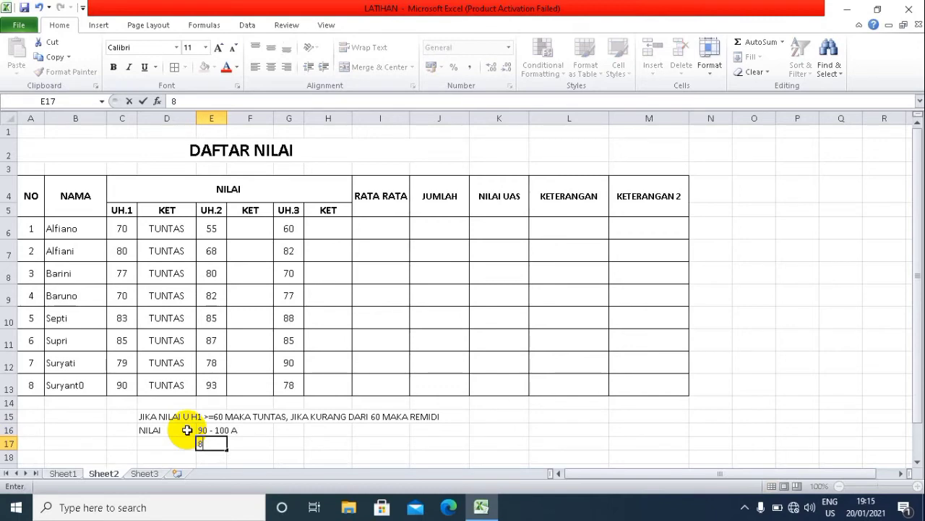
{"action": "type", "text": "0"}
{"action": "type", "text": " -"}
{"action": "type", "text": " 90 b"}
{"action": "type", "text": " B"}
{"action": "key", "text": "Return"}
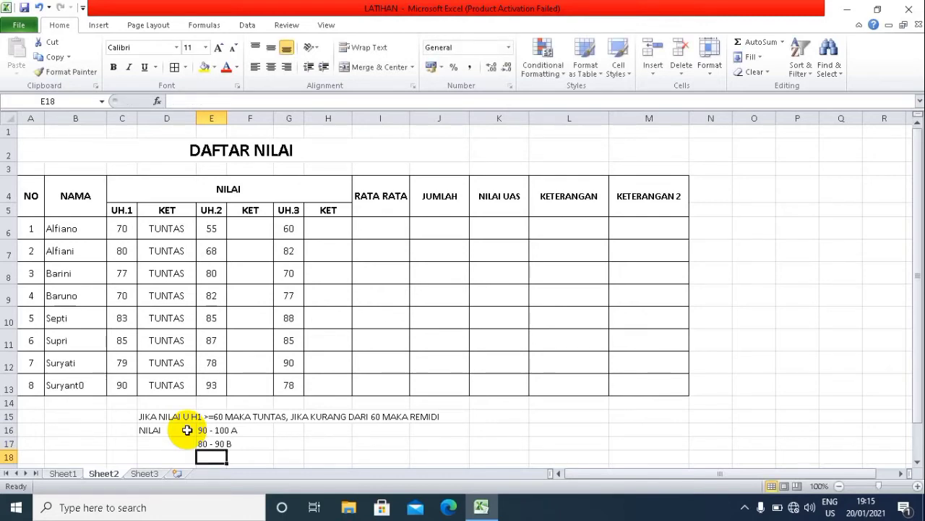
Enter the grade range "70 - 80 C" in cell E18.
{"action": "type", "text": "70"}
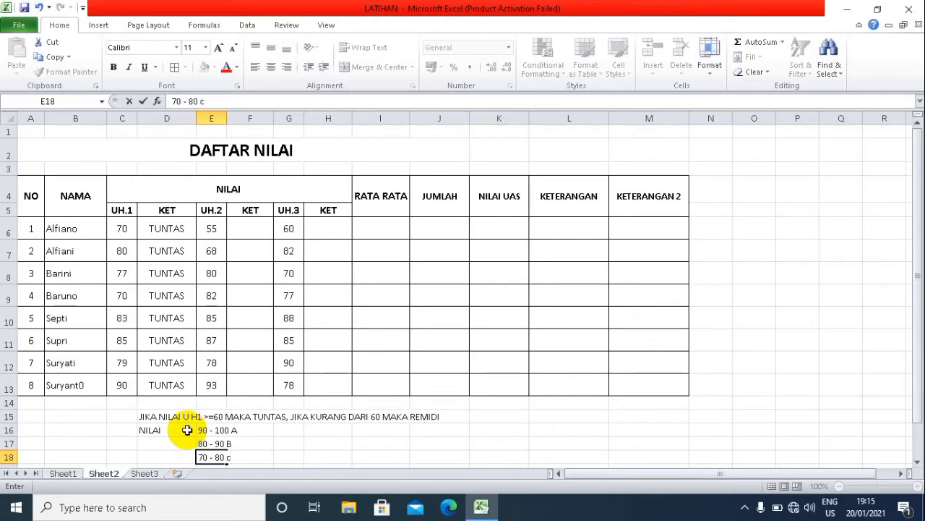
{"action": "type", "text": "- 80 C"}
{"action": "key", "text": "Return"}
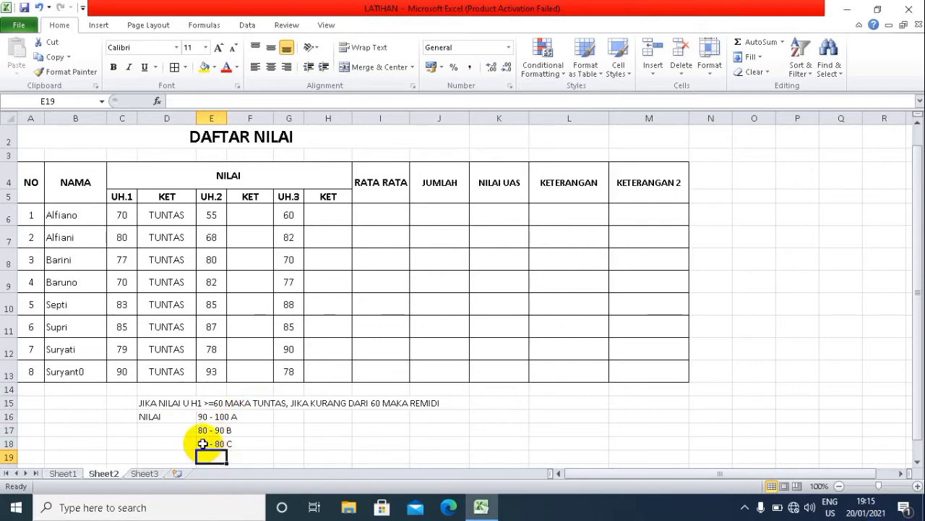
{"action": "left_click", "coordinate": [203, 442]}
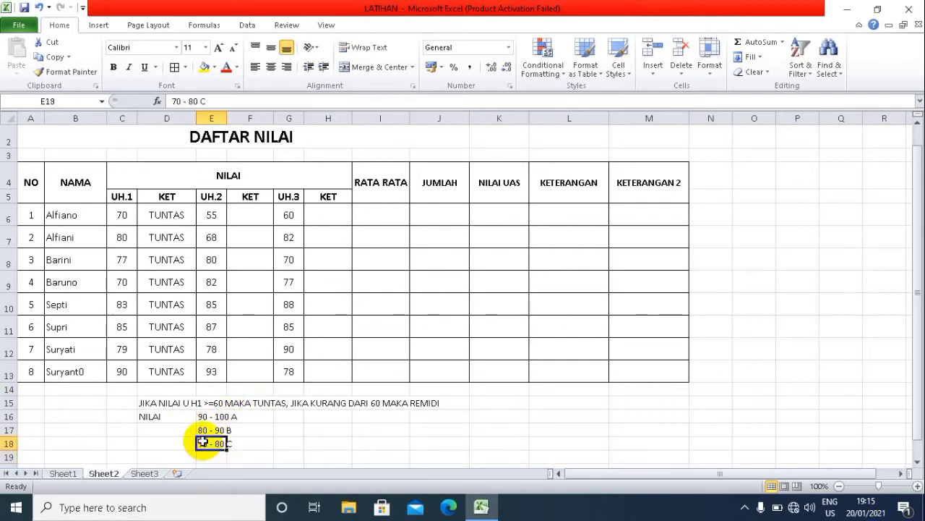
{"action": "double_click", "coordinate": [204, 442]}
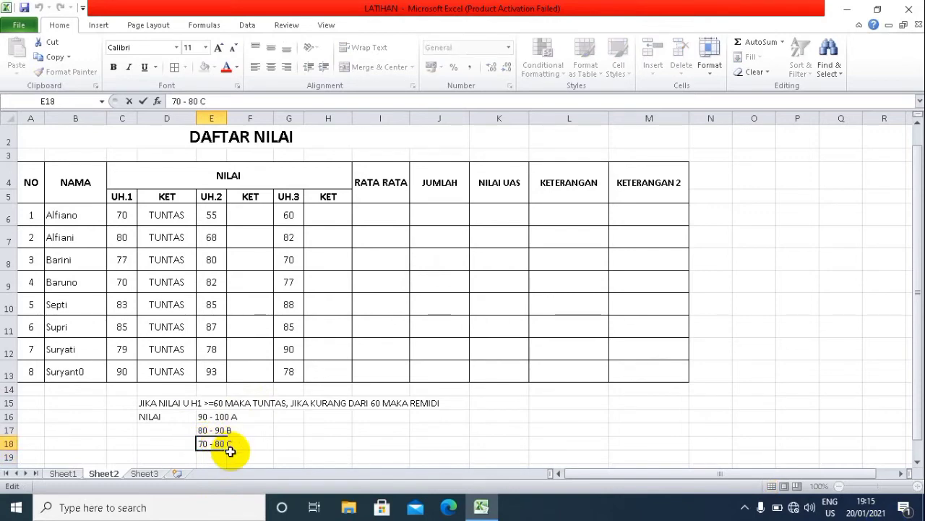
{"action": "left_click", "coordinate": [299, 441]}
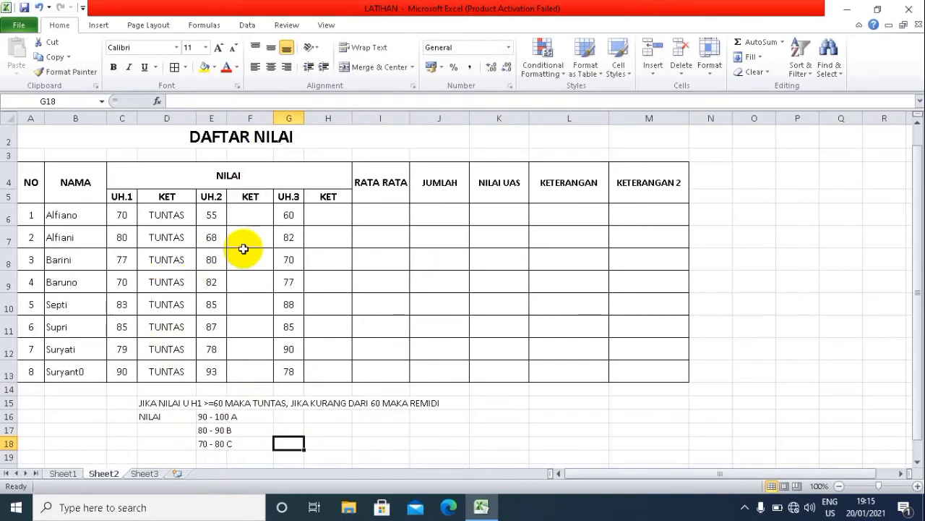
Start an IF formula in cell F6, the first UH.2 KET cell, returning "A" when E6>=90.
{"action": "left_click", "coordinate": [251, 213]}
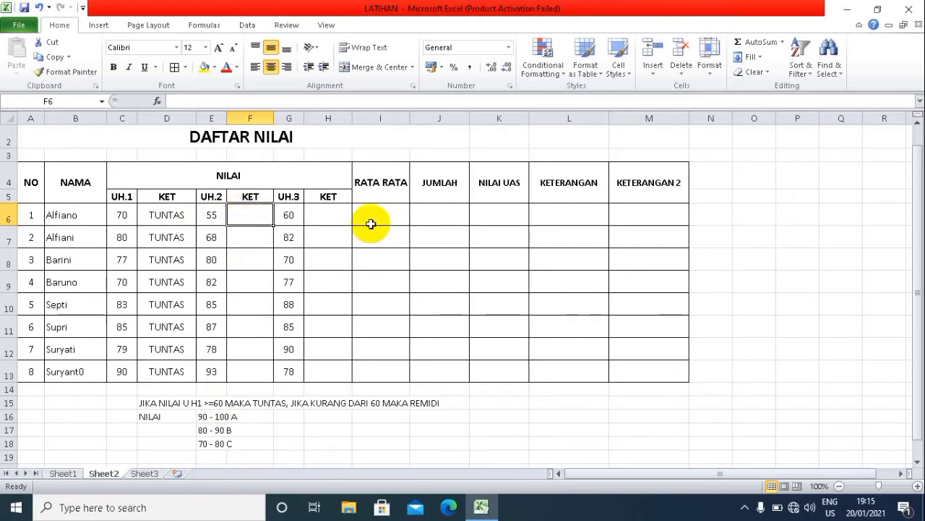
{"action": "type", "text": "="}
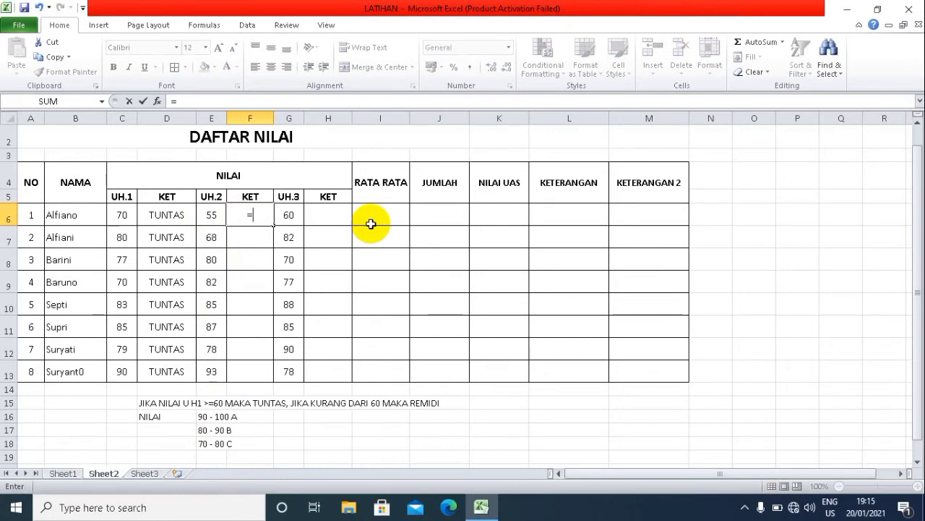
{"action": "type", "text": "if"}
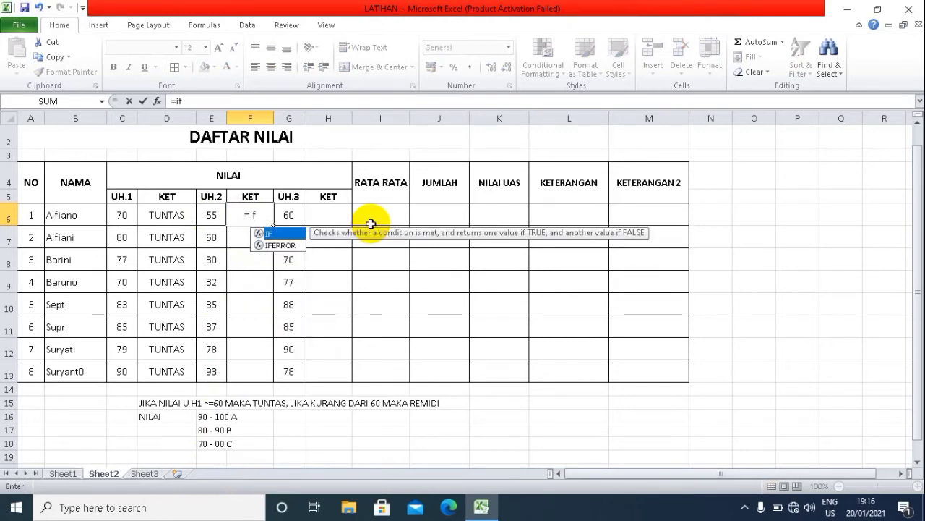
{"action": "key", "text": "BackSpace"}
{"action": "key", "text": "BackSpace"}
{"action": "type", "text": "IF("}
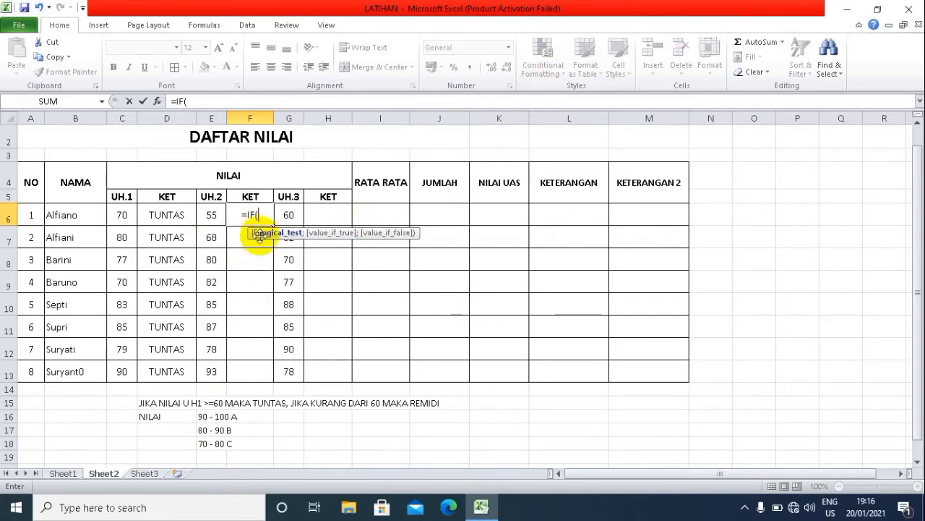
{"action": "left_click", "coordinate": [212, 215]}
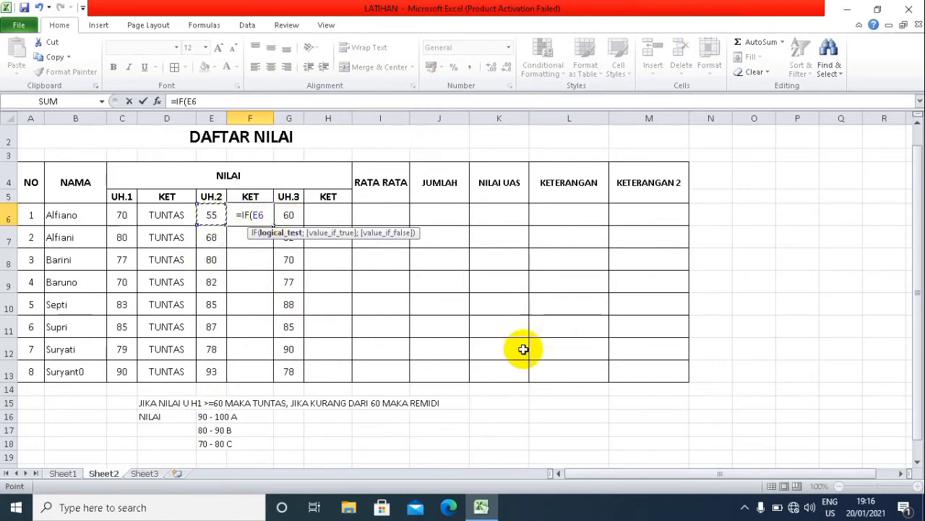
{"action": "type", "text": ">=90"}
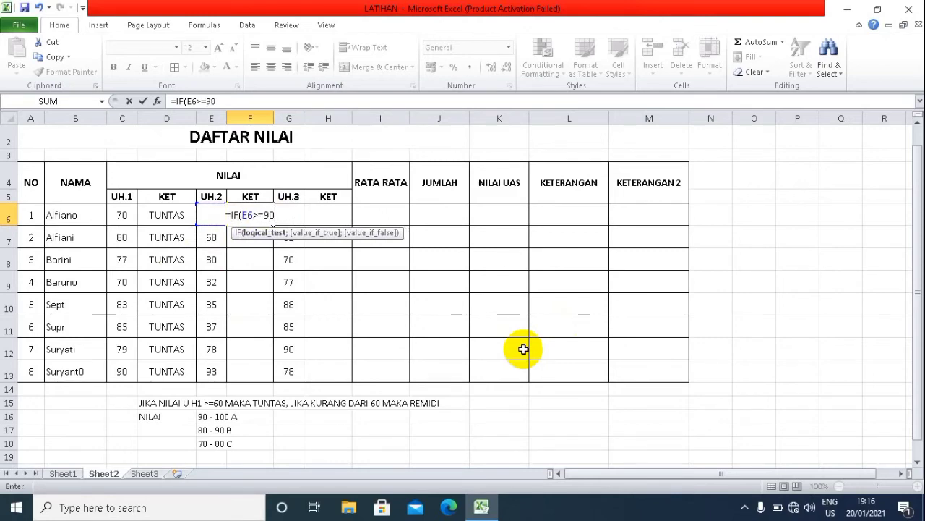
{"action": "type", "text": ";\""}
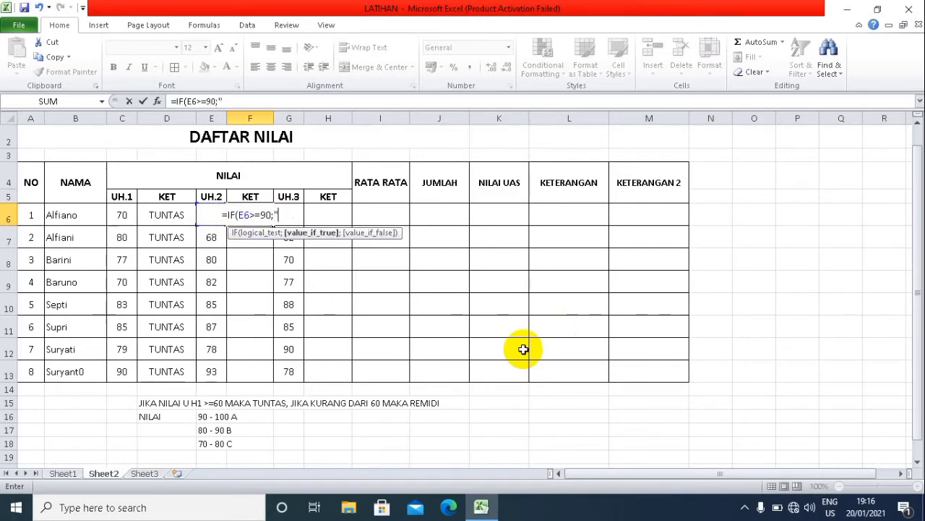
{"action": "type", "text": "A"}
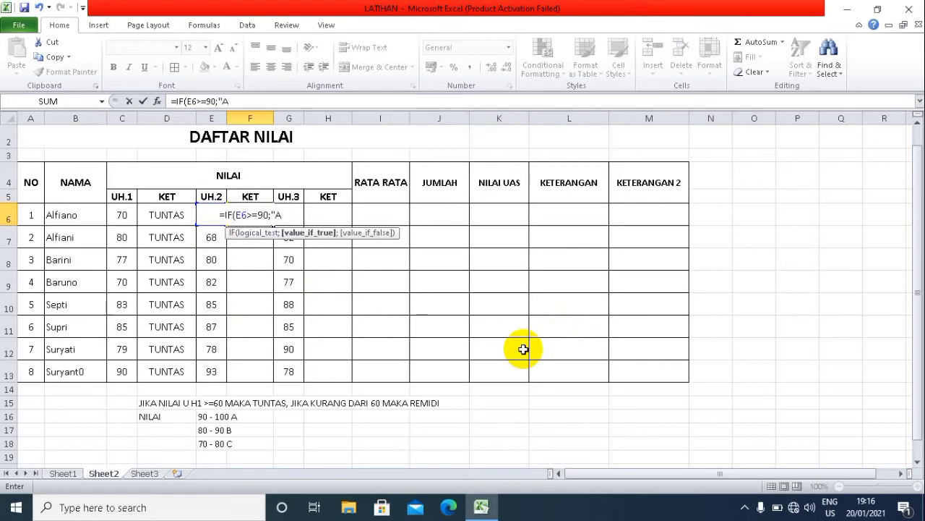
{"action": "type", "text": "\""}
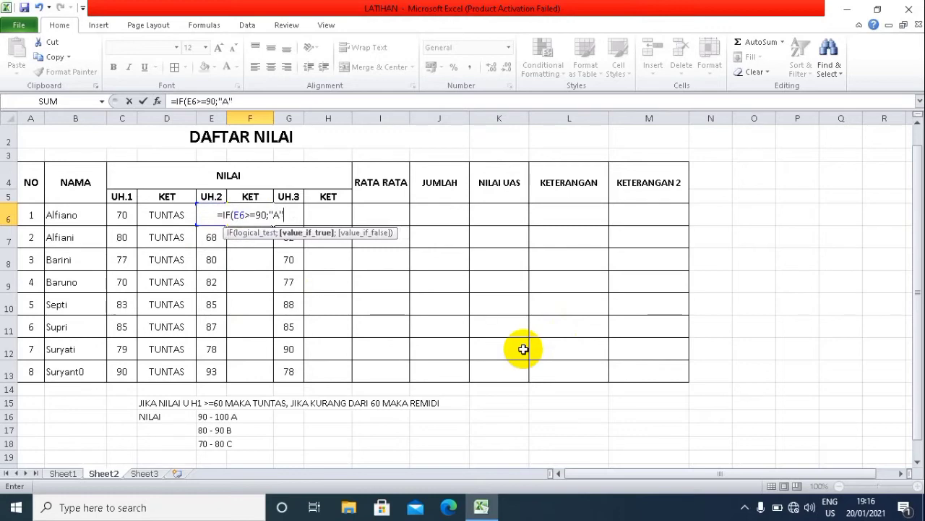
Nest a second IF in the F6 formula as the false case, returning "B" when E6>=80.
{"action": "type", "text": ";IF"}
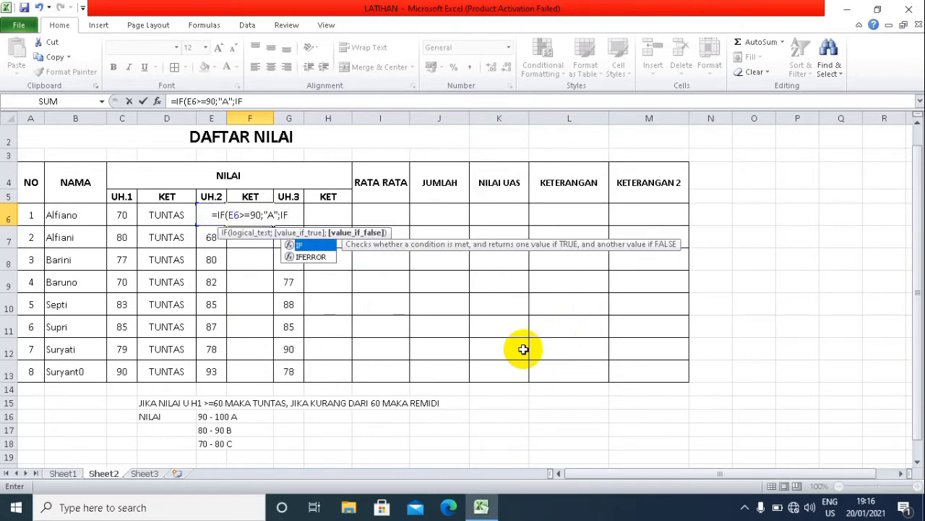
{"action": "type", "text": "("}
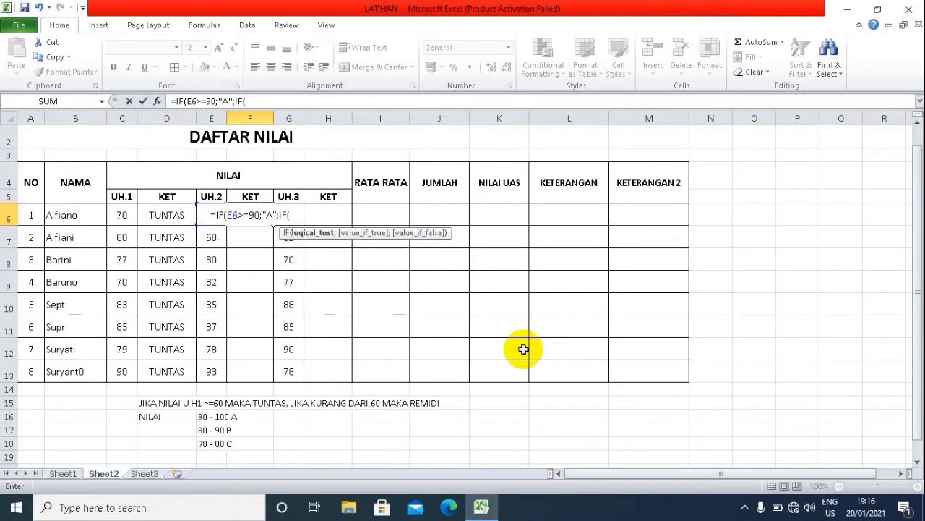
{"action": "type", "text": "E6"}
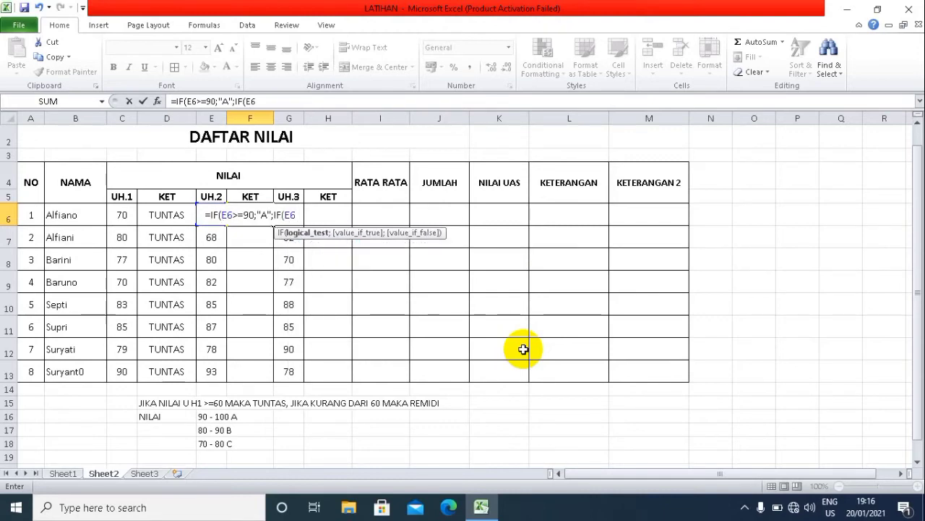
{"action": "type", "text": ">"}
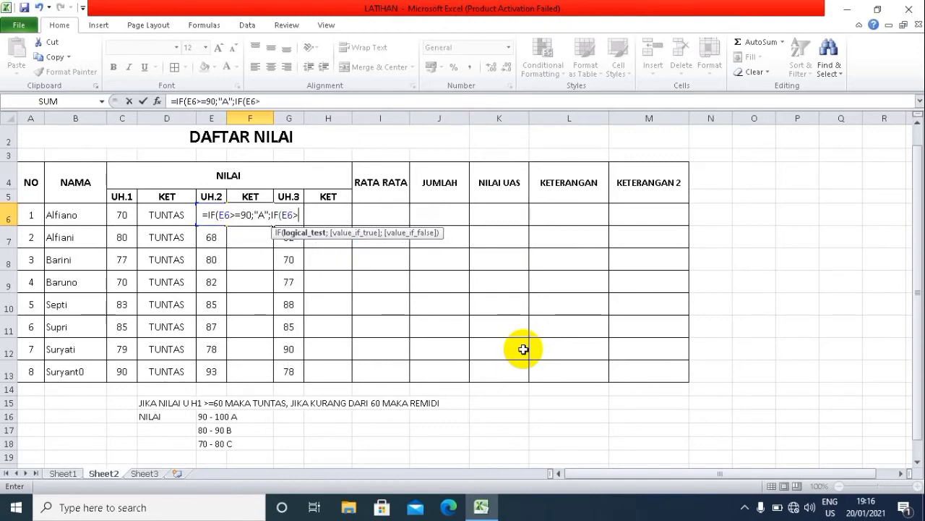
{"action": "type", "text": "="}
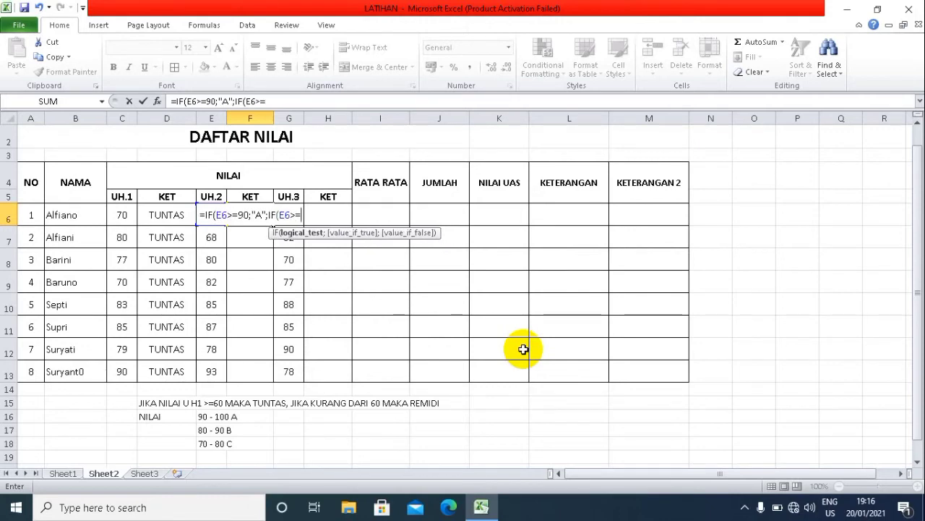
{"action": "type", "text": "80"}
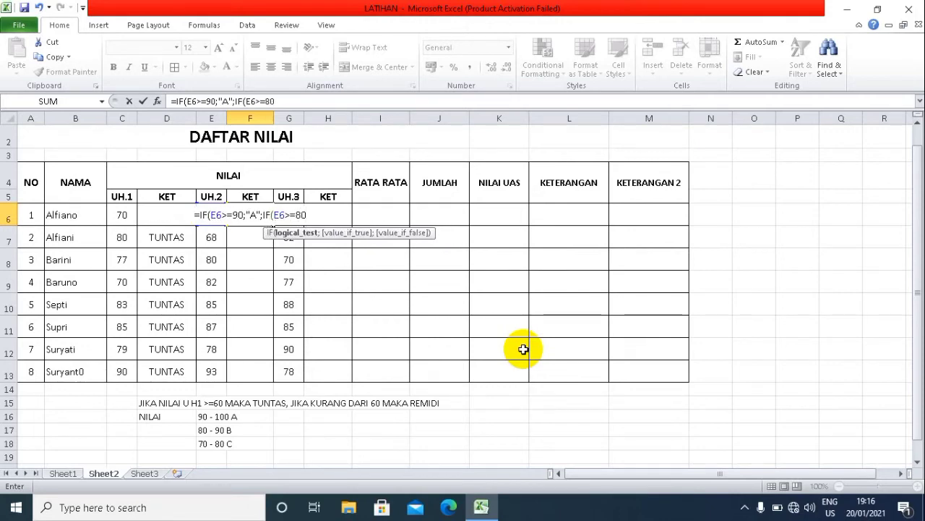
{"action": "type", "text": ";"}
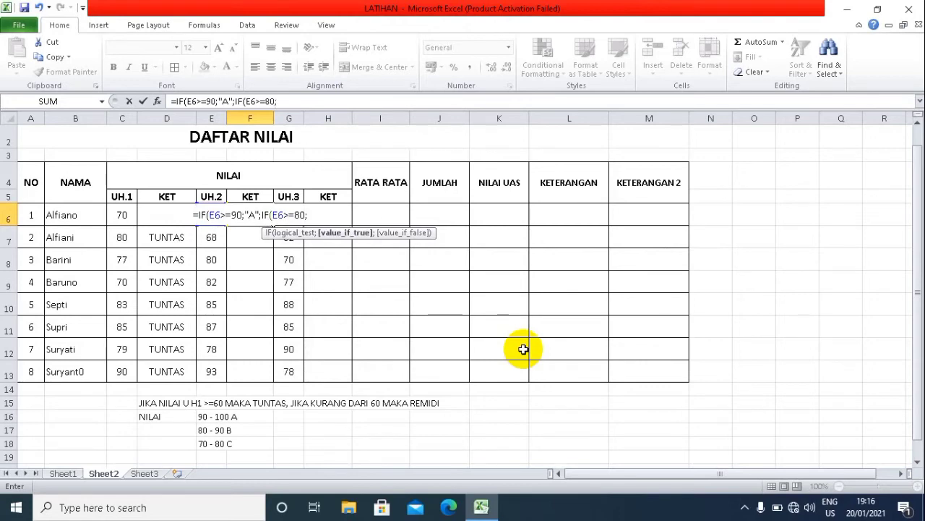
{"action": "type", "text": "\""}
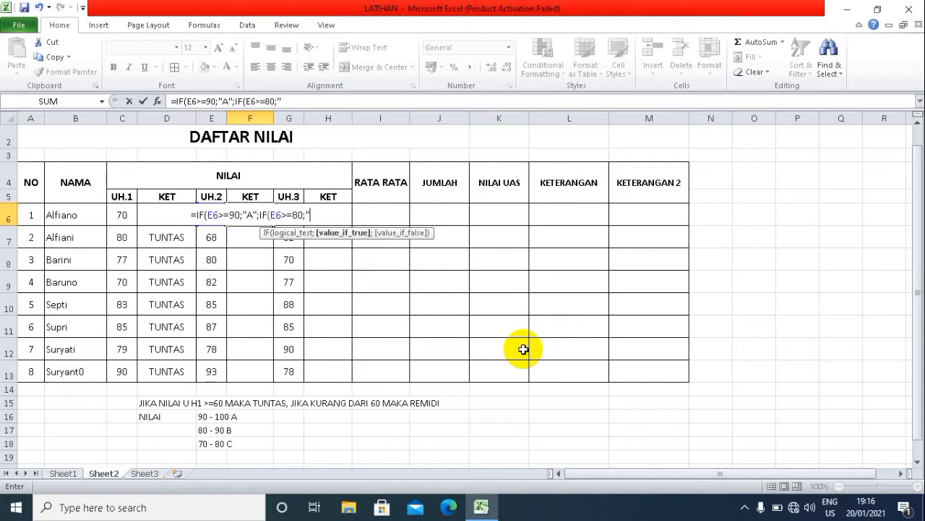
{"action": "type", "text": "B"}
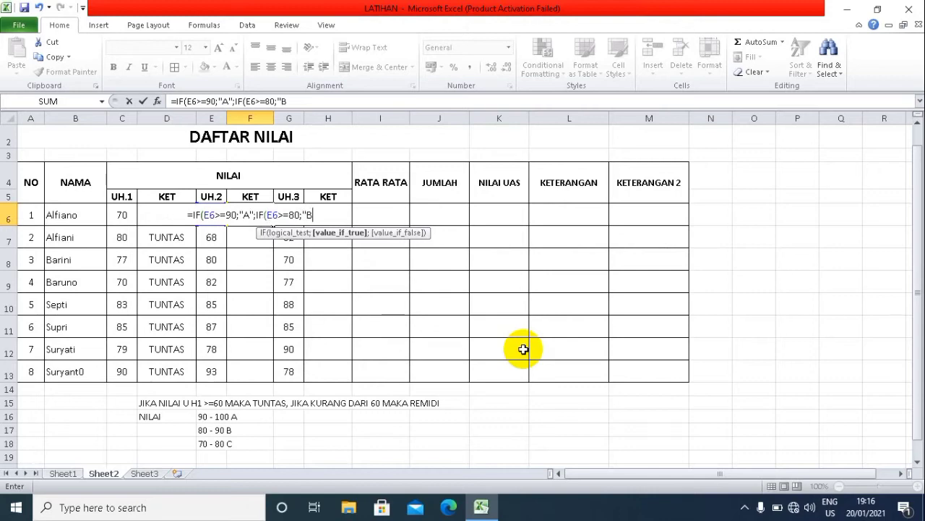
{"action": "type", "text": "\""}
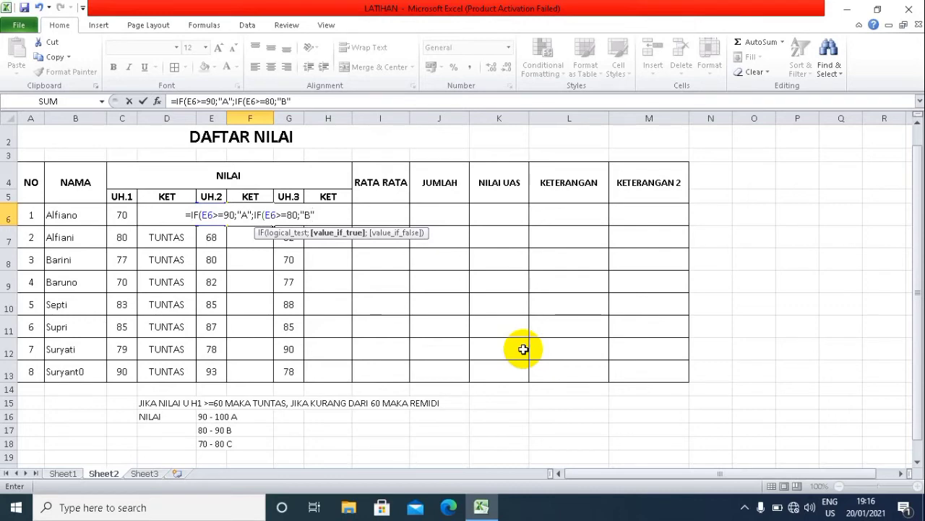
Nest a third IF in the F6 formula, returning "C" when E6>=70.
{"action": "type", "text": ";"}
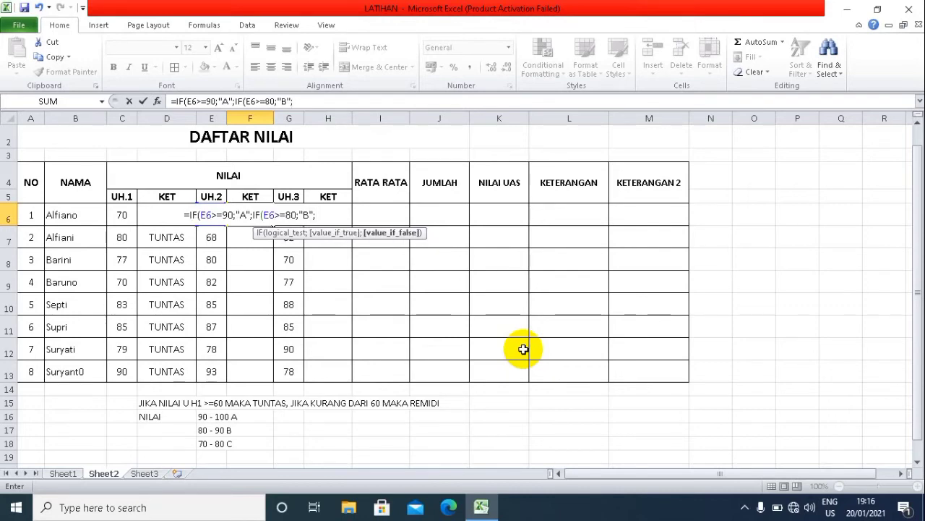
{"action": "type", "text": "IF"}
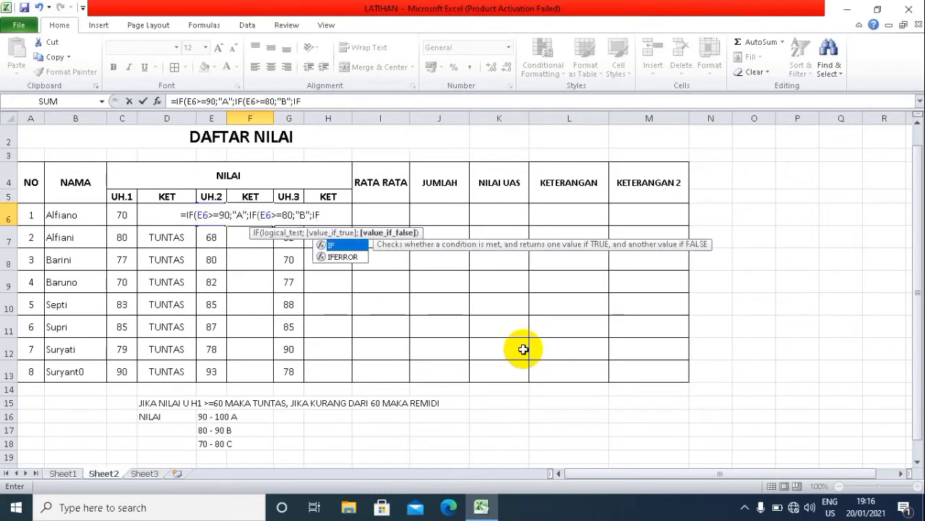
{"action": "type", "text": "(E"}
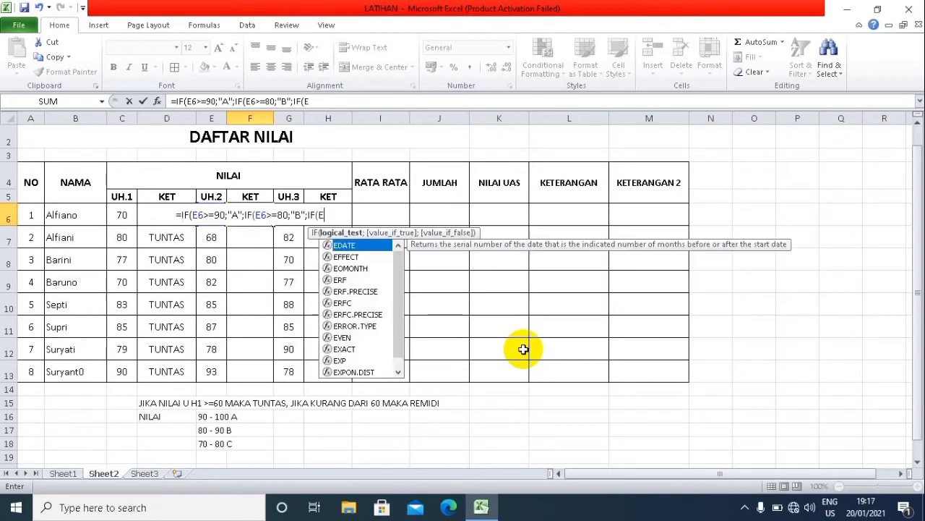
{"action": "type", "text": "6"}
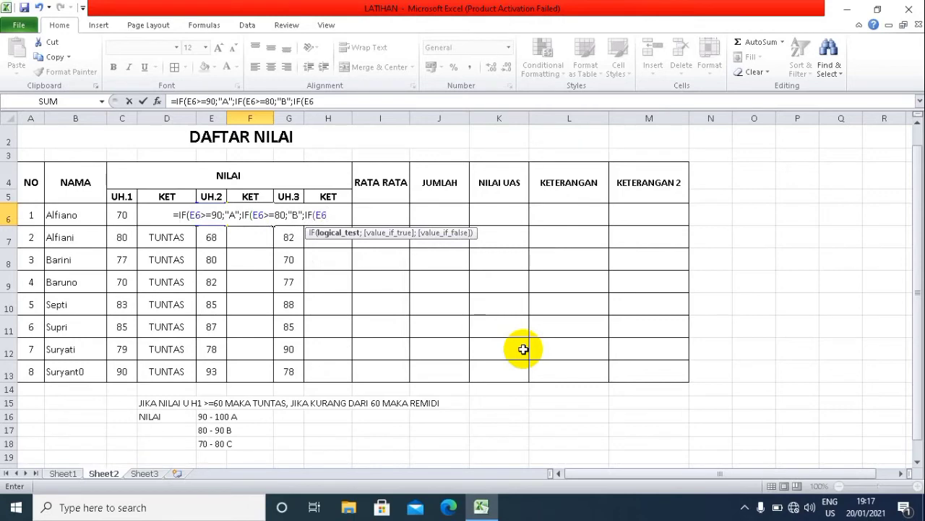
{"action": "type", "text": ">"}
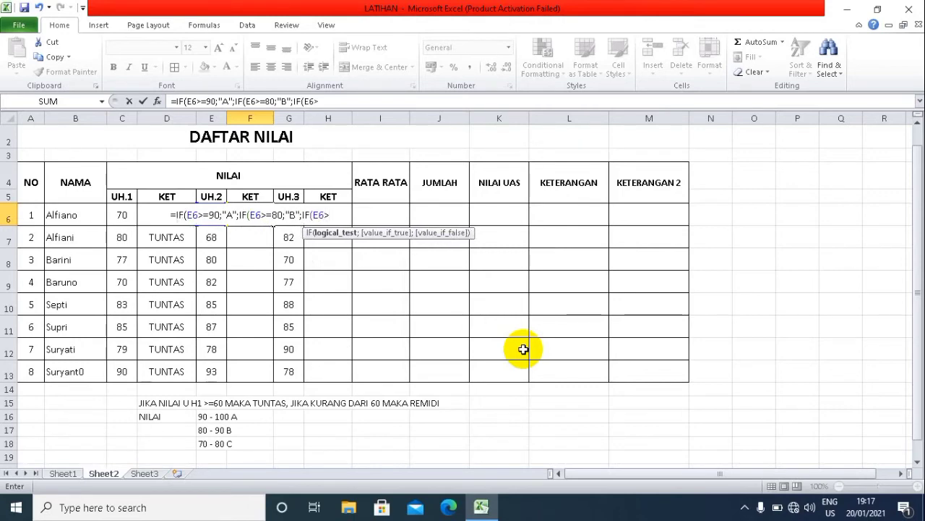
{"action": "type", "text": "="}
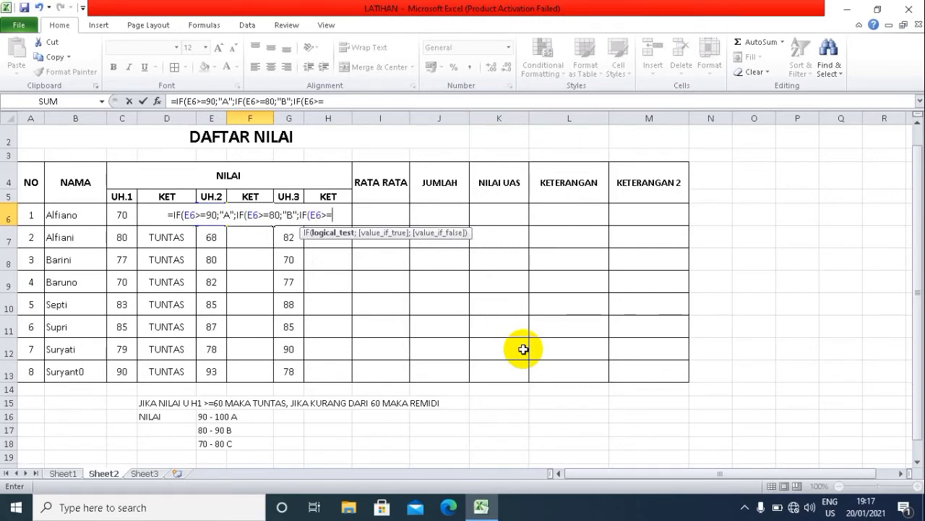
{"action": "type", "text": "70"}
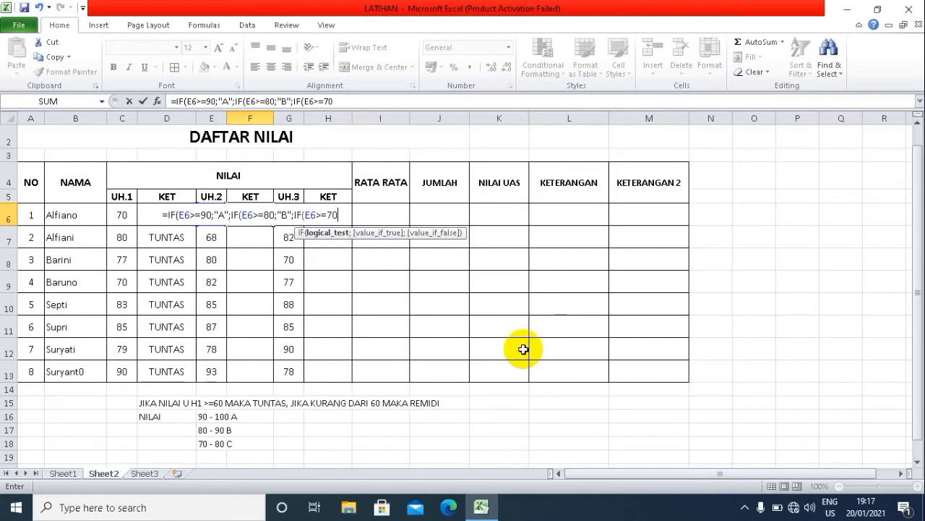
{"action": "type", "text": ";\""}
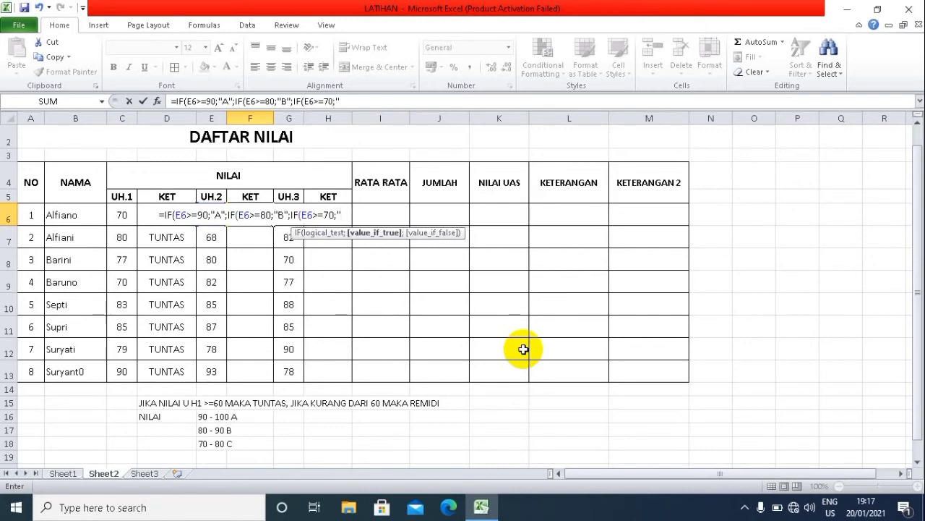
{"action": "type", "text": "C\""}
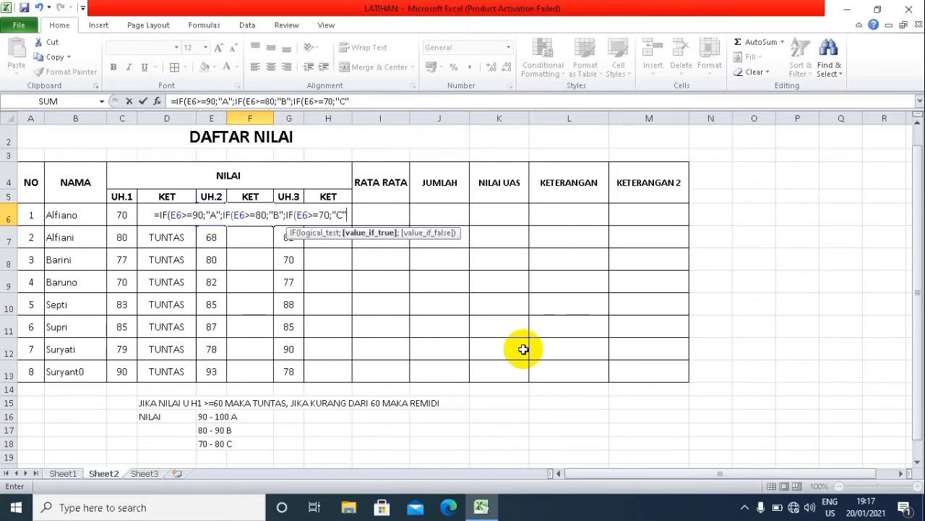
Finish the nested IF formula in F6 with "D" as the final false value and close all three IF functions.
{"action": "type", "text": ";"}
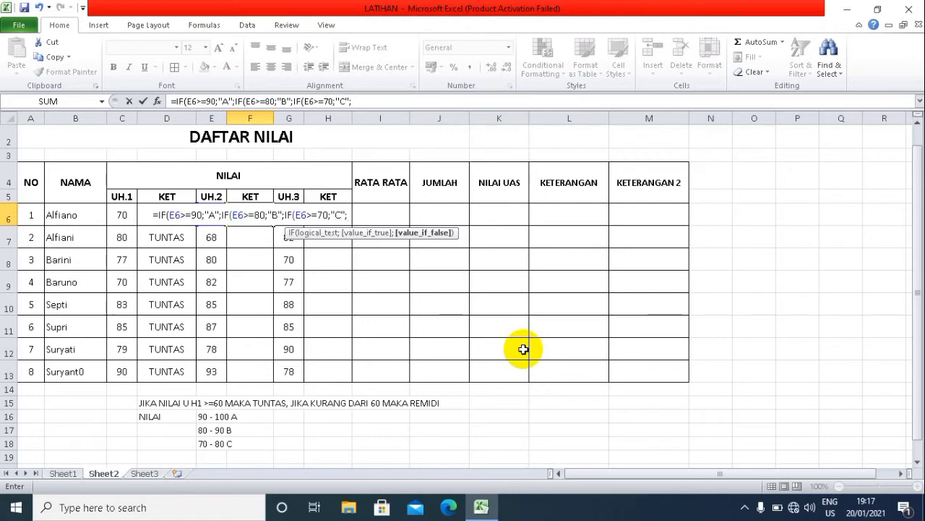
{"action": "type", "text": "\""}
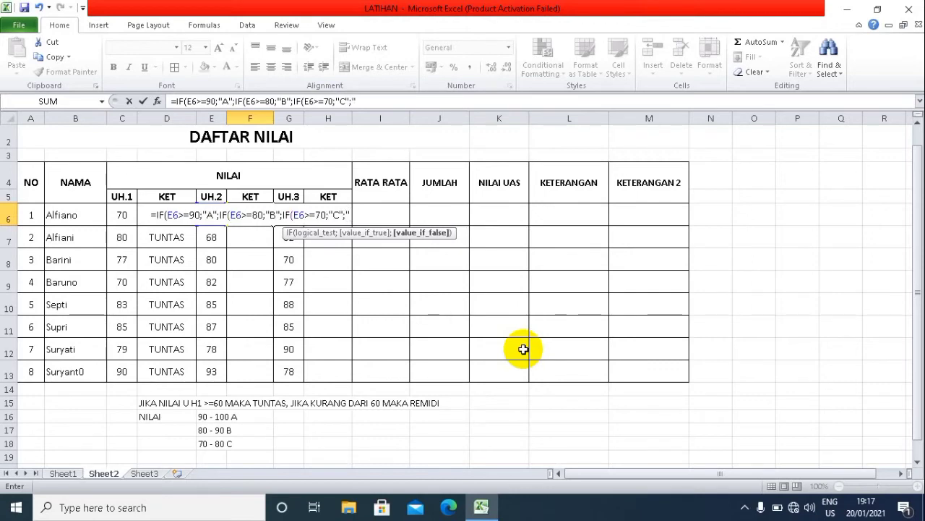
{"action": "type", "text": "D"}
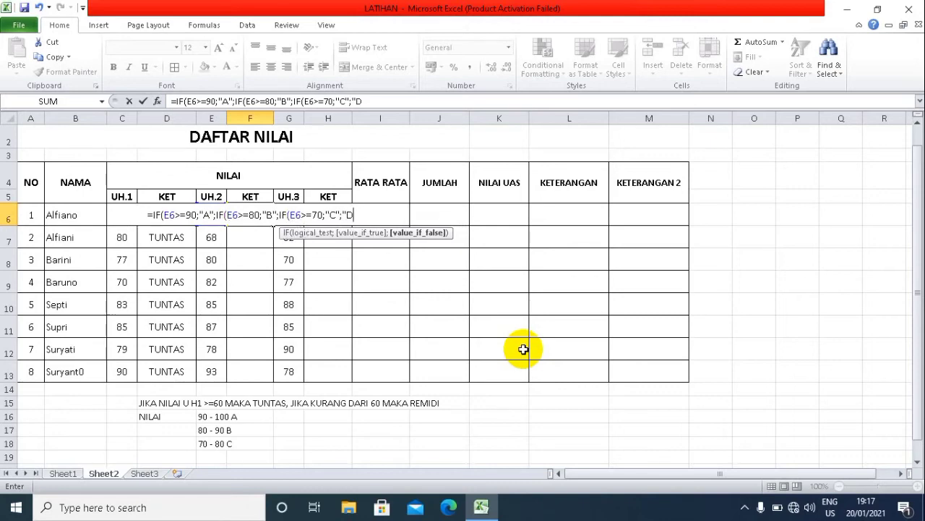
{"action": "type", "text": "\""}
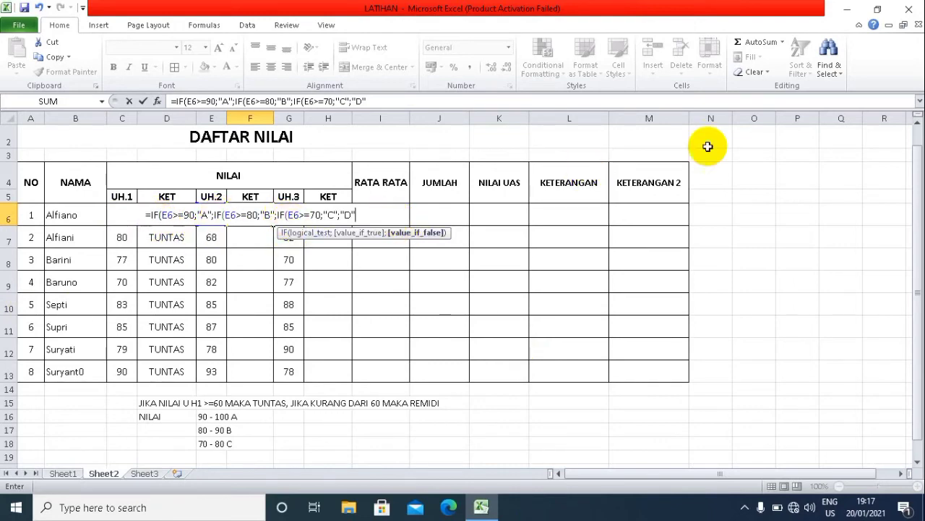
{"action": "type", "text": ")))"}
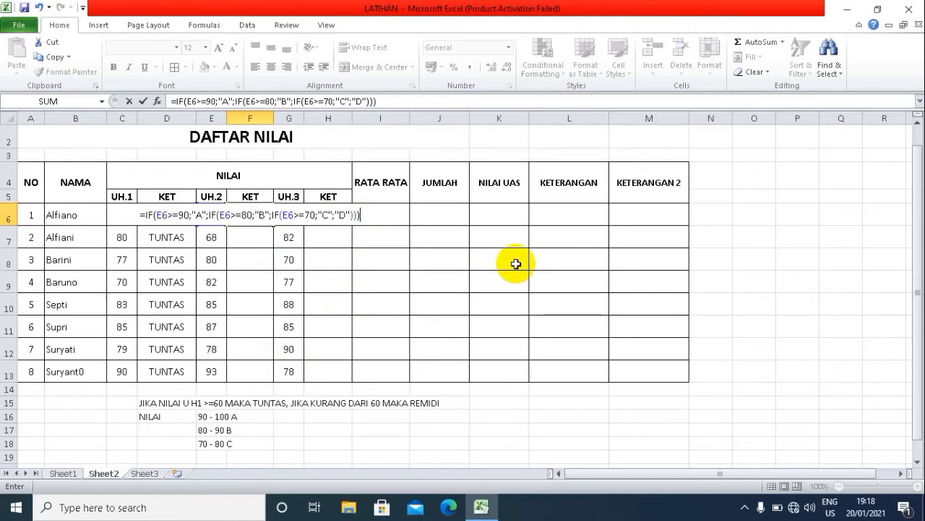
{"action": "key", "text": "Return"}
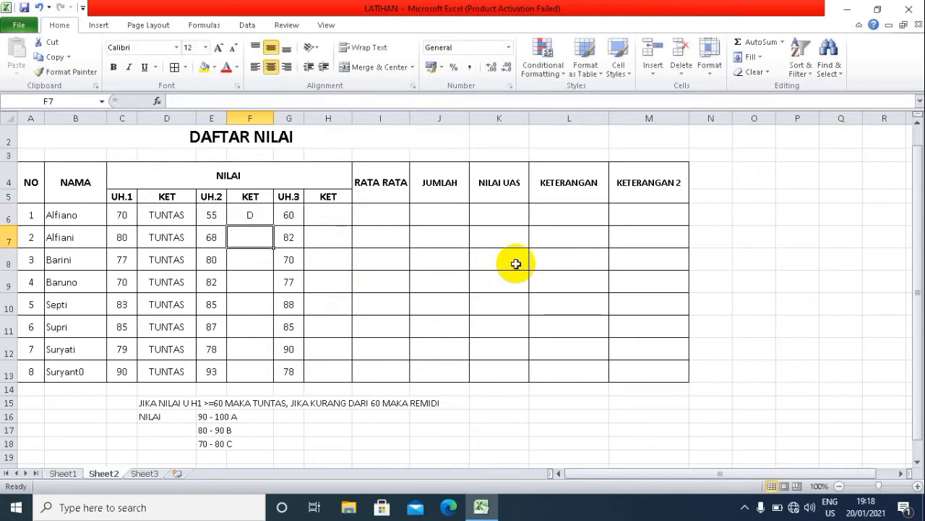
Test the F6 letter-grade formula by entering 90, 95 and 80 in turn as the UH.2 score in E6.
{"action": "left_click", "coordinate": [216, 215]}
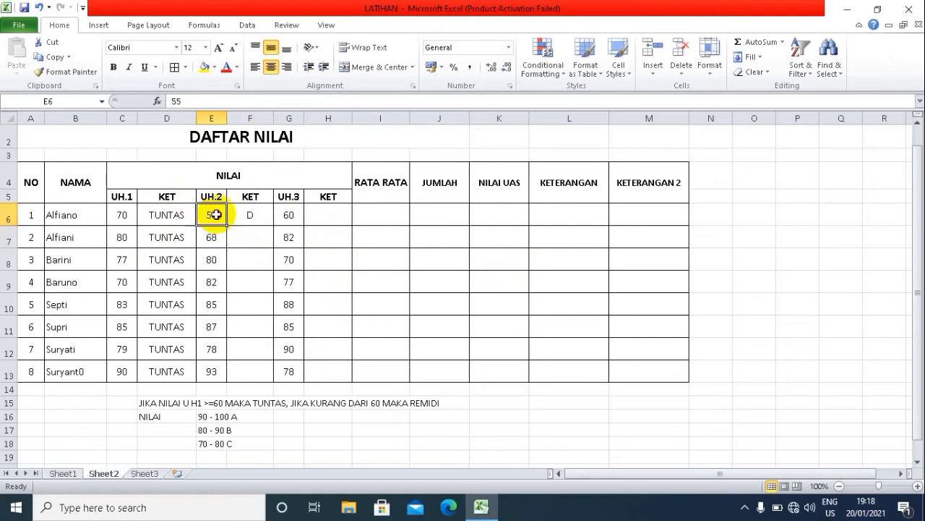
{"action": "type", "text": "90"}
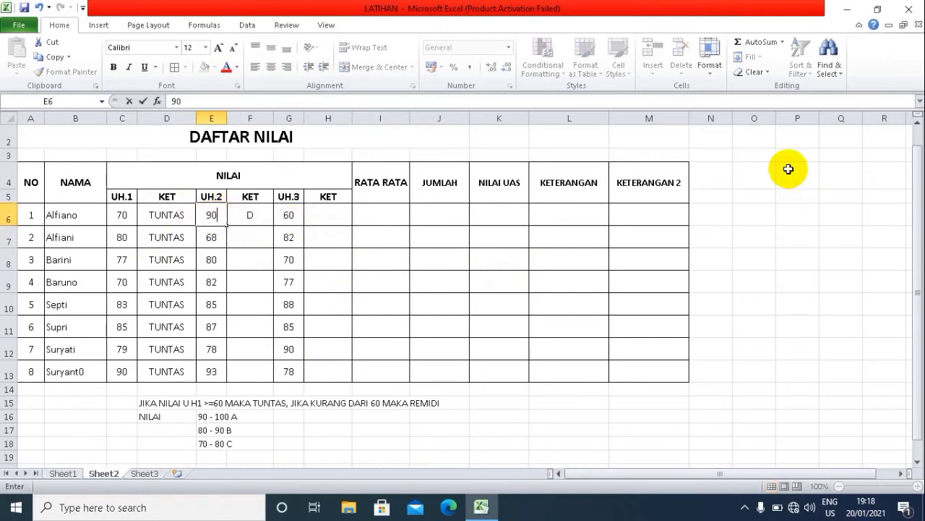
{"action": "key", "text": "Return"}
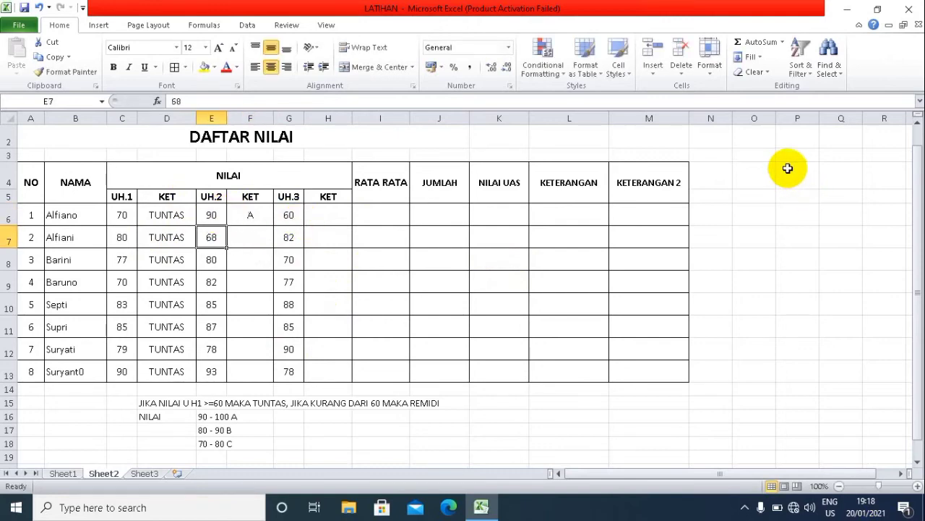
{"action": "left_click", "coordinate": [211, 215]}
{"action": "type", "text": "95"}
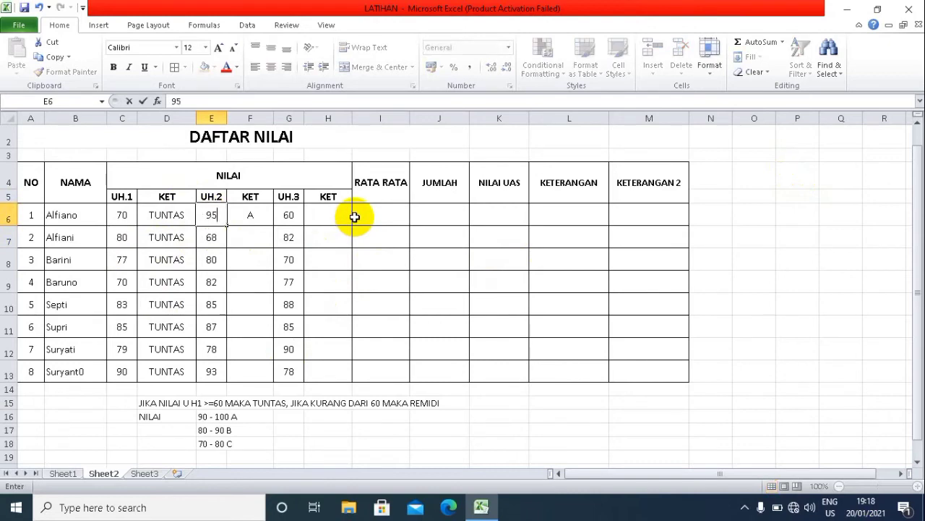
{"action": "key", "text": "Return"}
{"action": "left_click", "coordinate": [208, 216]}
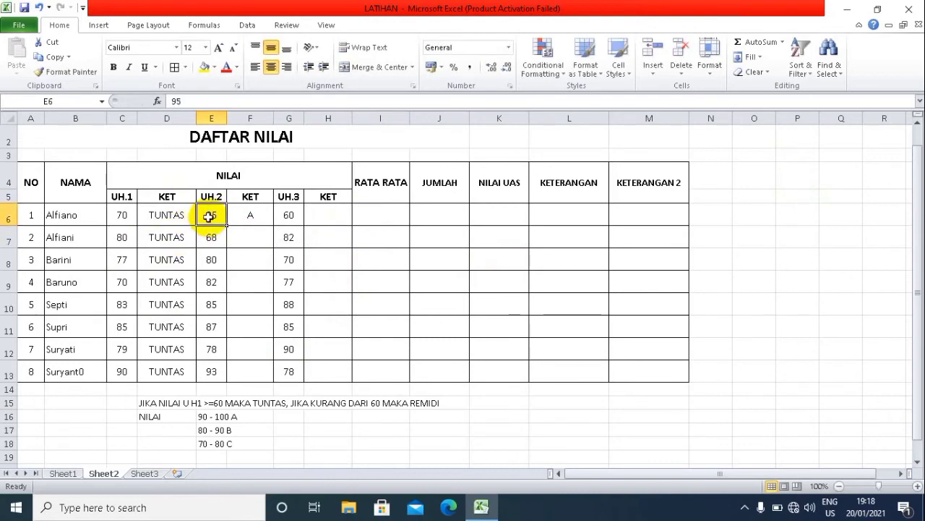
{"action": "type", "text": "80"}
{"action": "key", "text": "Return"}
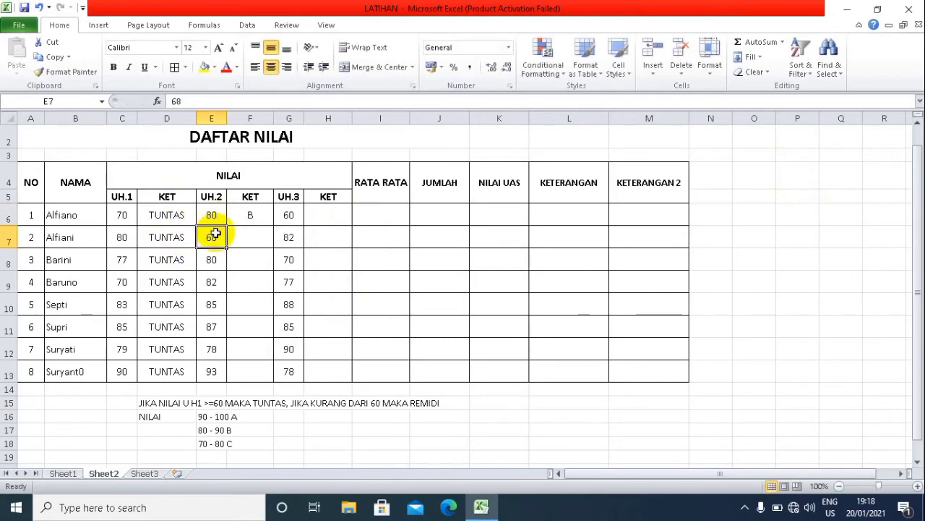
Set the first student's UH.2 score in E6 to 78.
{"action": "left_click", "coordinate": [217, 214]}
{"action": "type", "text": "78"}
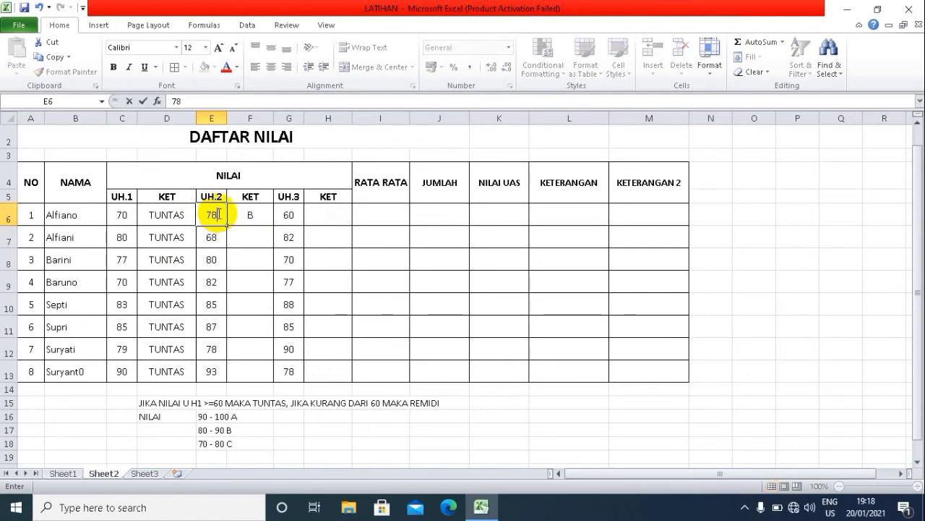
{"action": "key", "text": "Return"}
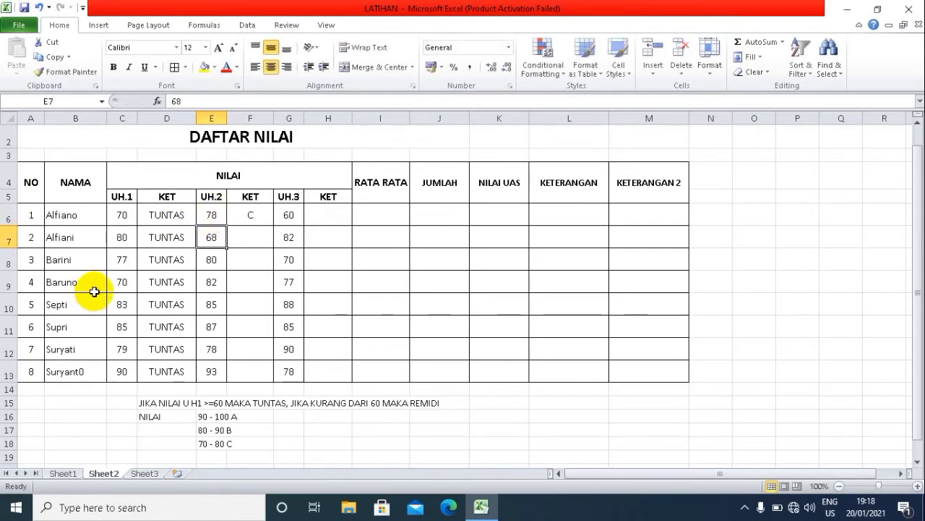
Compare the single IF formula in D6 with the nested IF formula in F6.
{"action": "left_click", "coordinate": [246, 215]}
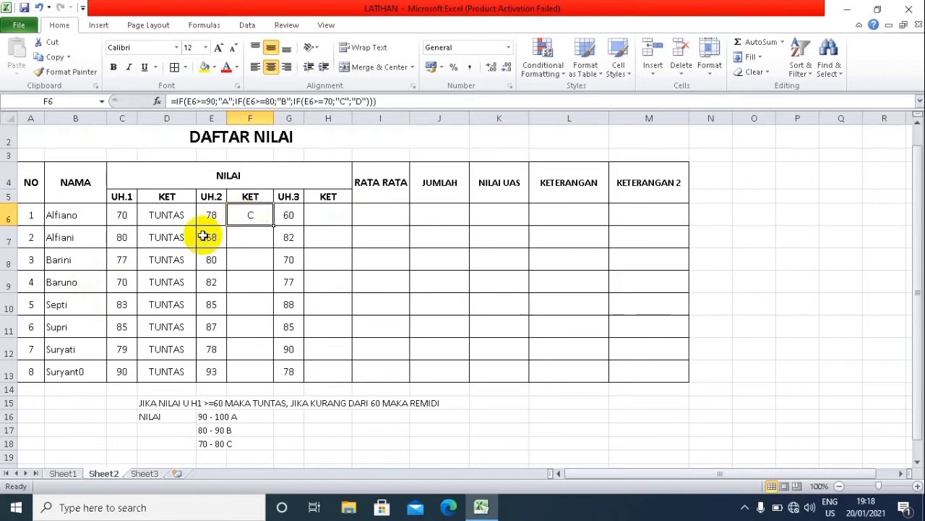
{"action": "left_click", "coordinate": [173, 214]}
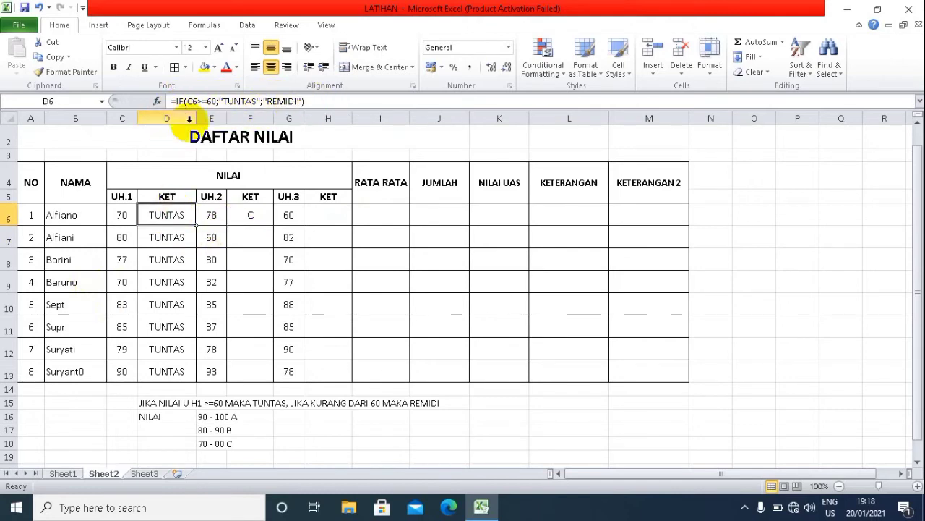
{"action": "left_click", "coordinate": [246, 219]}
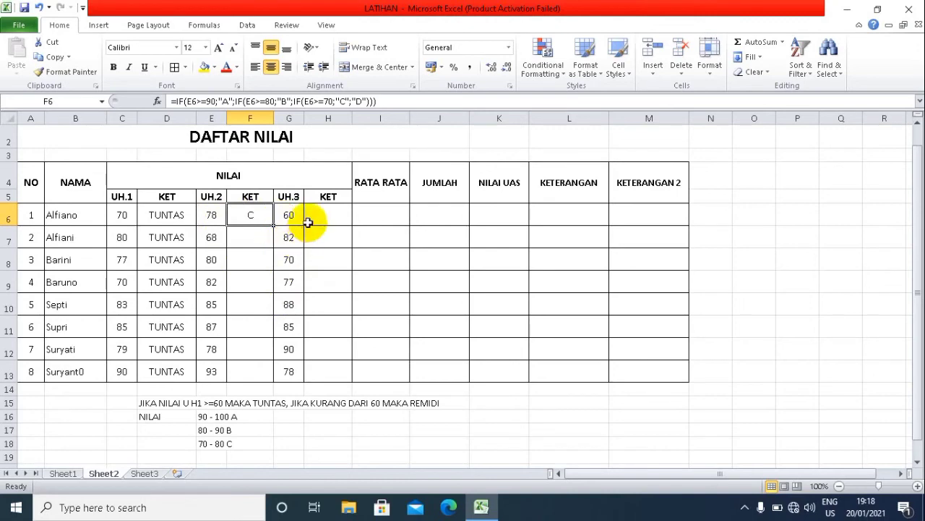
{"action": "left_click", "coordinate": [331, 215]}
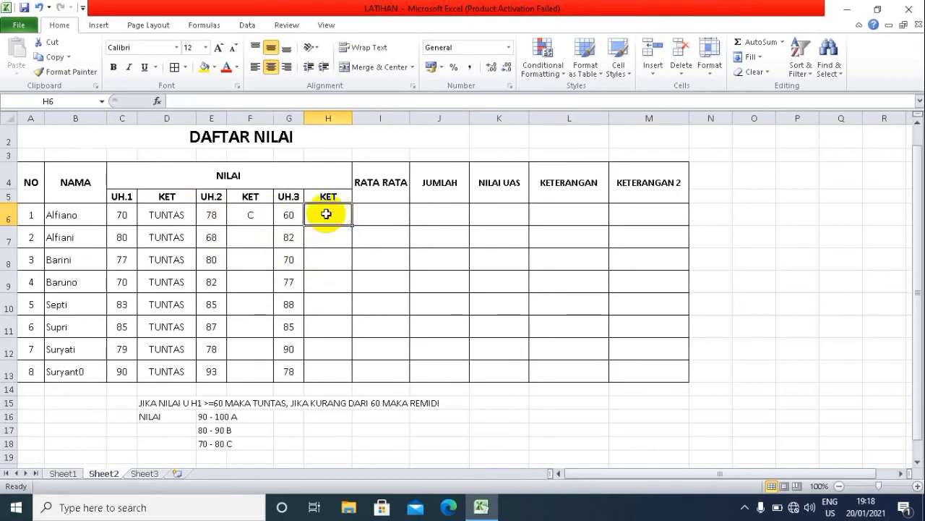
{"action": "key", "text": "Right"}
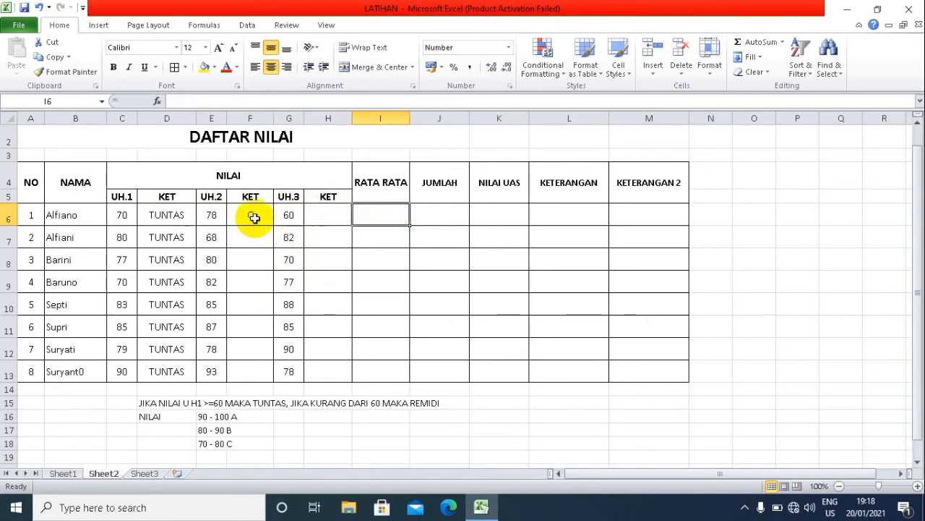
{"action": "left_click", "coordinate": [335, 214]}
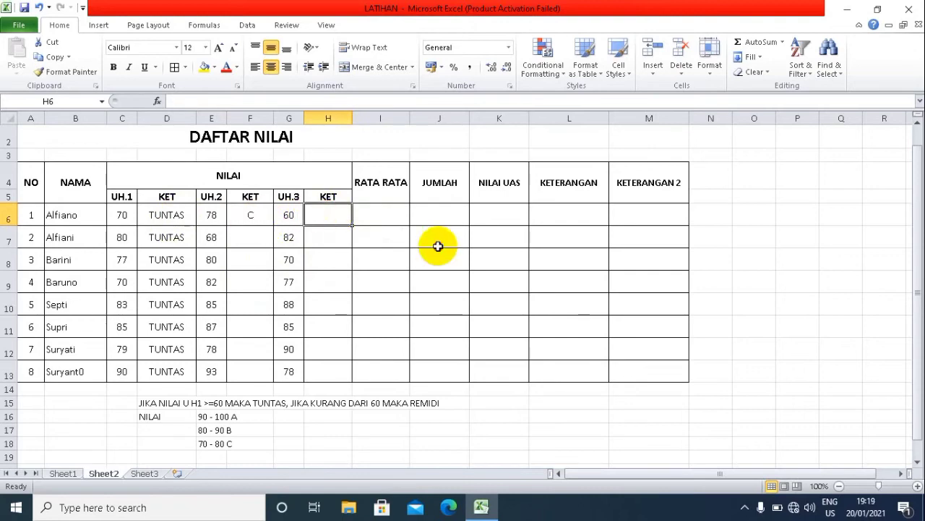
Fill the nested IF formula from F6 down the UH.2 KET column to F13.
{"action": "left_click", "coordinate": [265, 209]}
{"action": "left_click_drag", "start_coordinate": [272, 225], "coordinate": [275, 377]}
{"action": "left_click", "coordinate": [328, 238]}
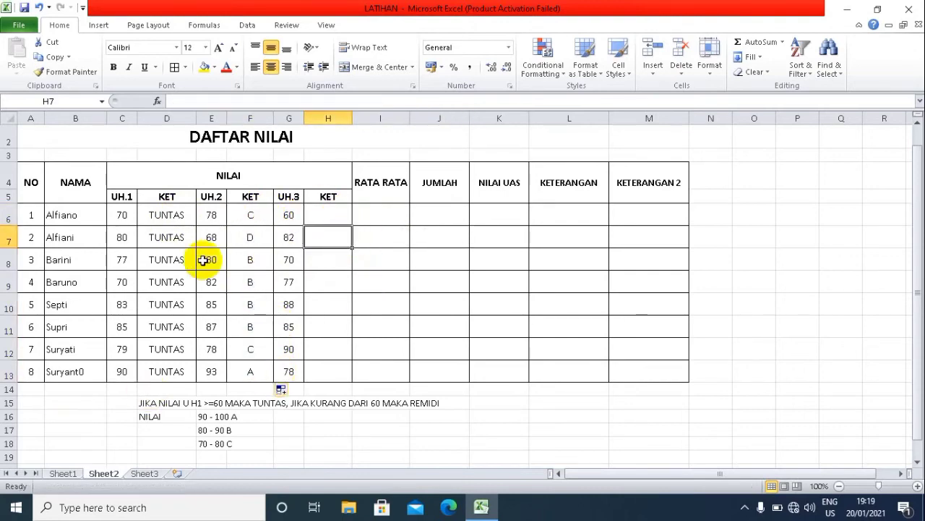
Copy the nested IF formula from F6 to H6 and fill it down the UH.3 KET column to H13.
{"action": "left_click", "coordinate": [324, 209]}
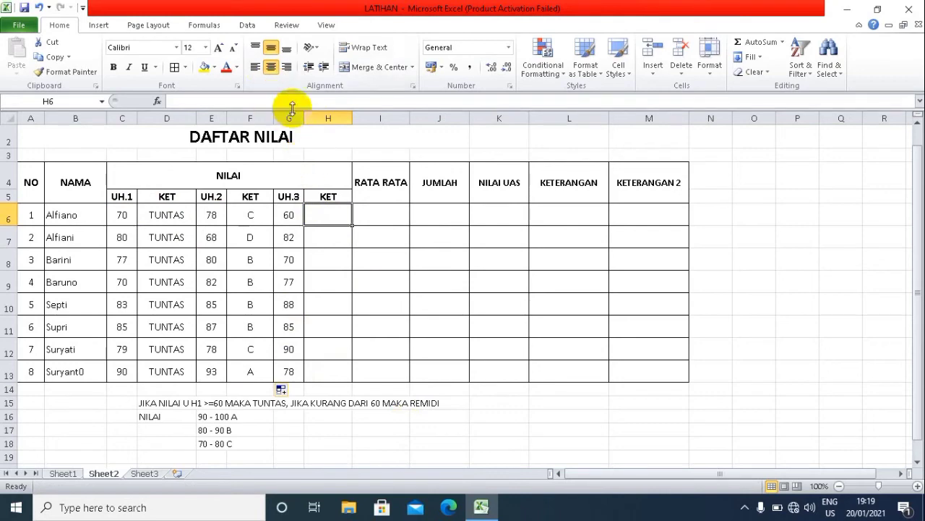
{"action": "left_click", "coordinate": [377, 210]}
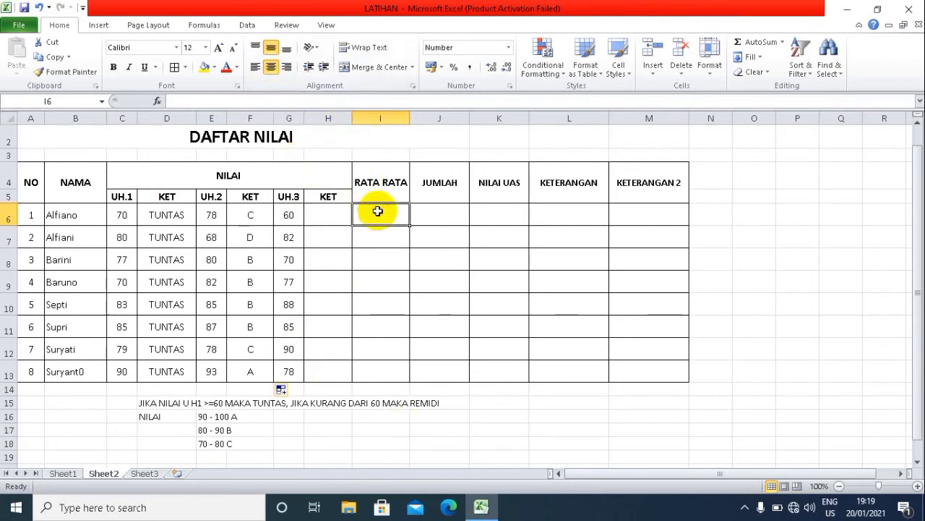
{"action": "left_click", "coordinate": [320, 218]}
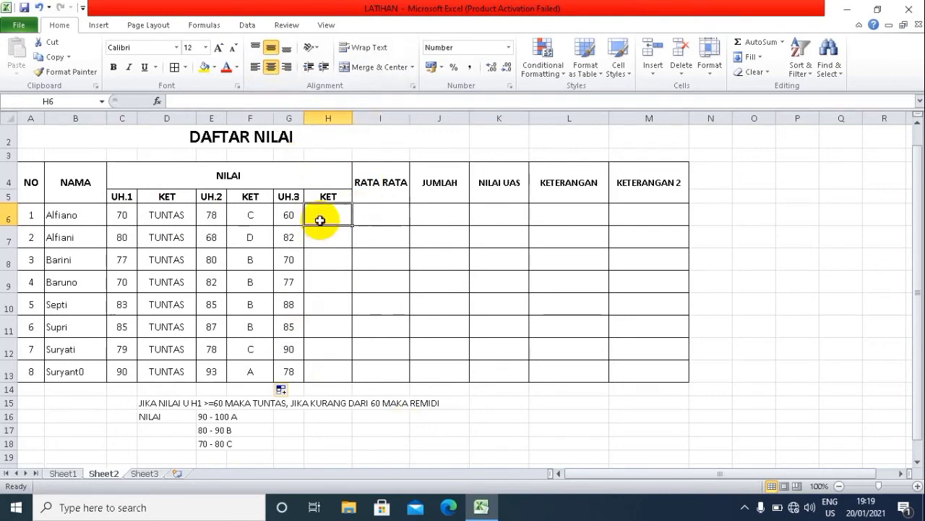
{"action": "left_click", "coordinate": [249, 216]}
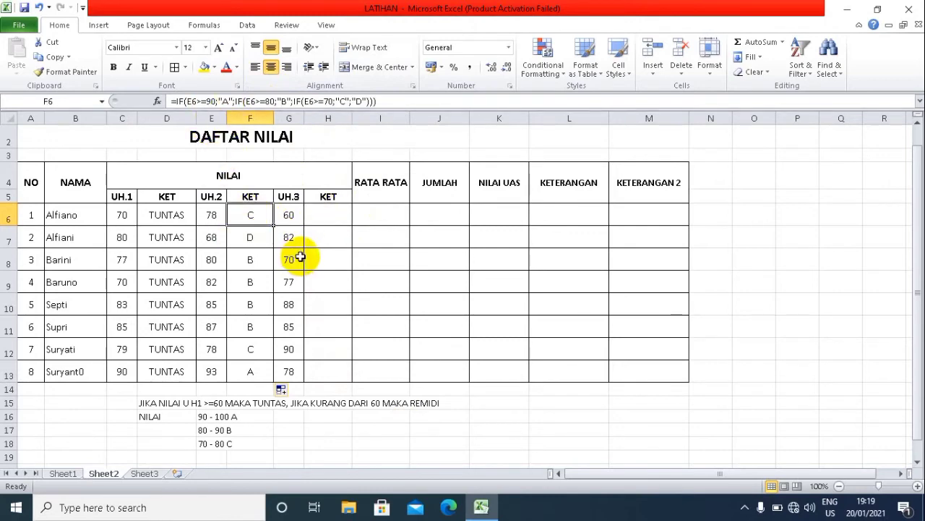
{"action": "key", "text": "ctrl+c"}
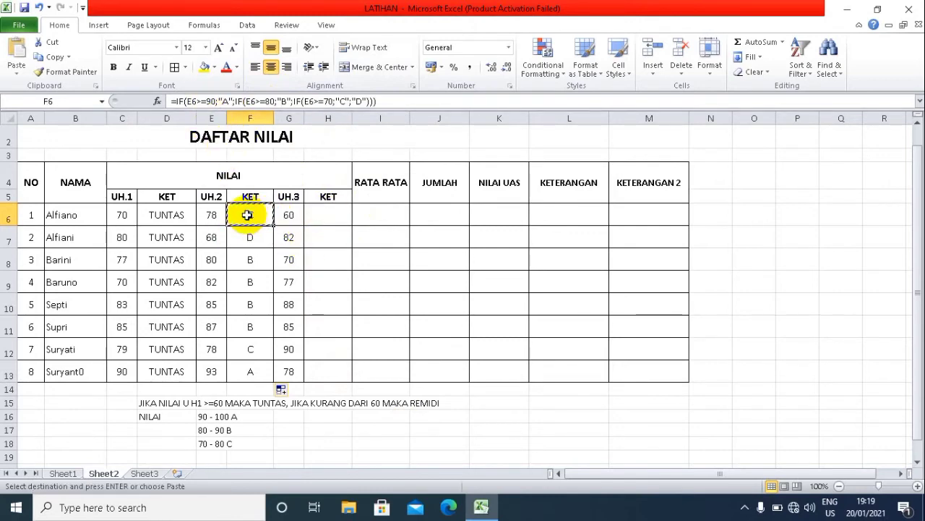
{"action": "left_click", "coordinate": [323, 214]}
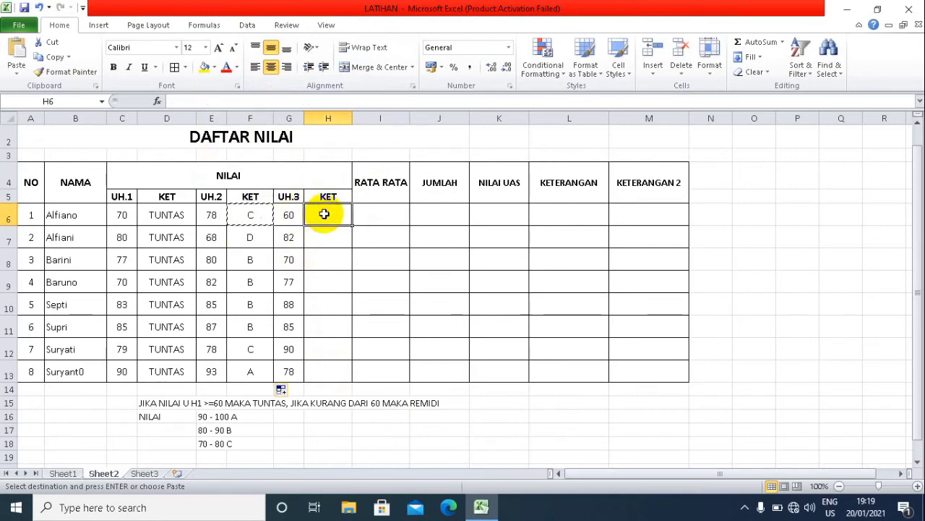
{"action": "key", "text": "ctrl+v"}
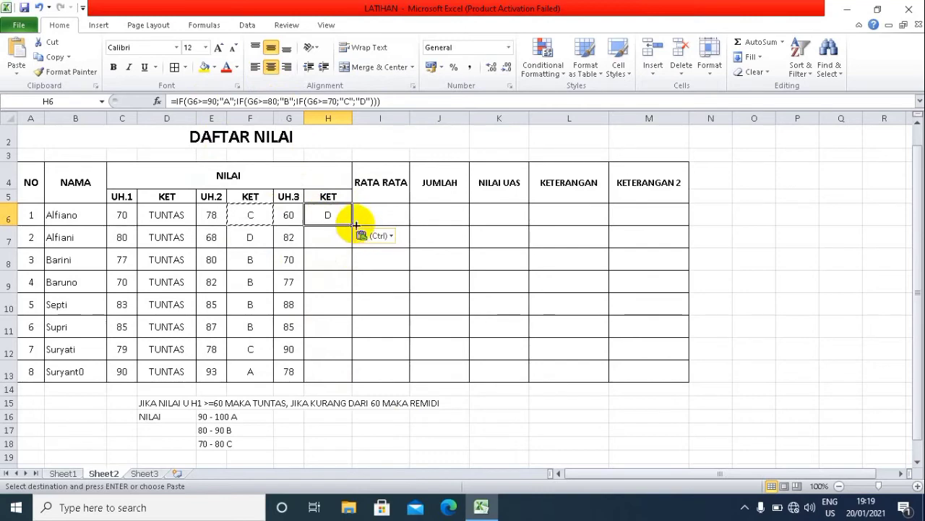
{"action": "left_click_drag", "start_coordinate": [352, 226], "coordinate": [362, 373]}
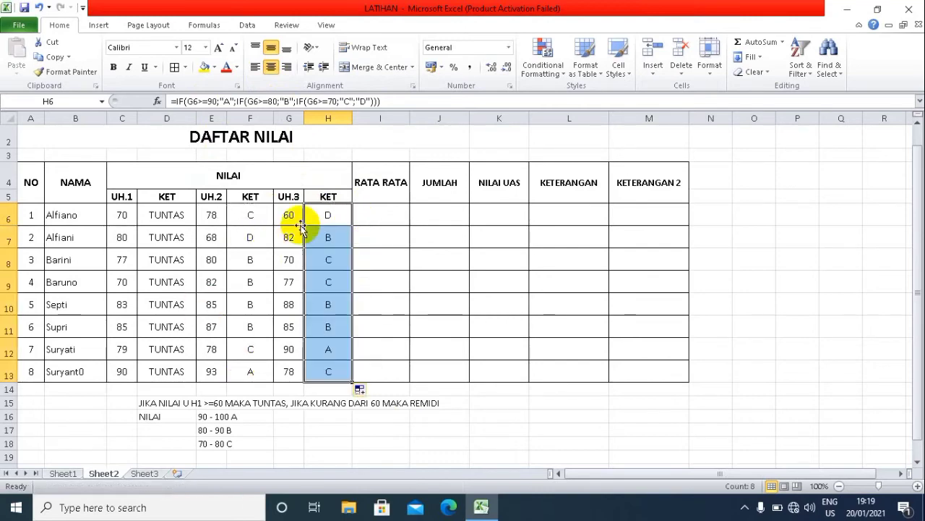
Enter the formula =AVERAGE(C6:H6) in I6 for the first student's RATA RATA.
{"action": "left_click", "coordinate": [383, 225]}
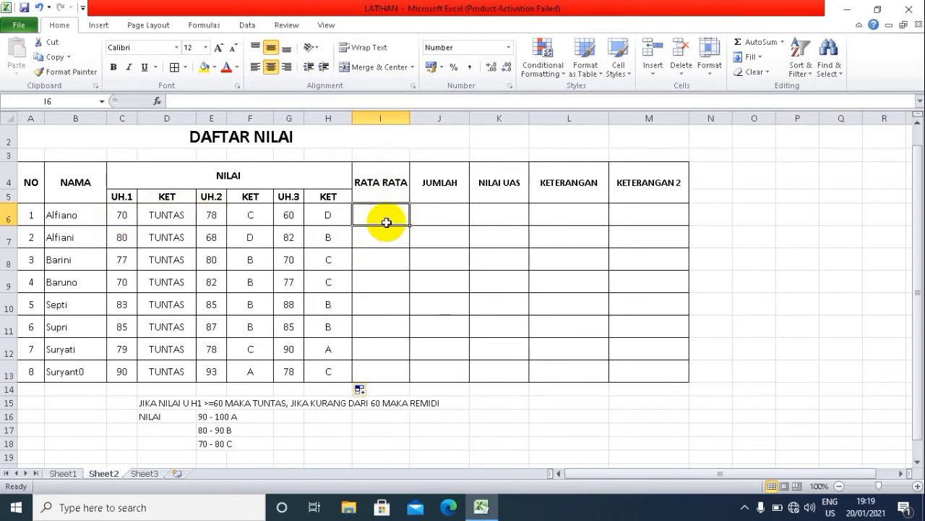
{"action": "type", "text": "=AVERAE"}
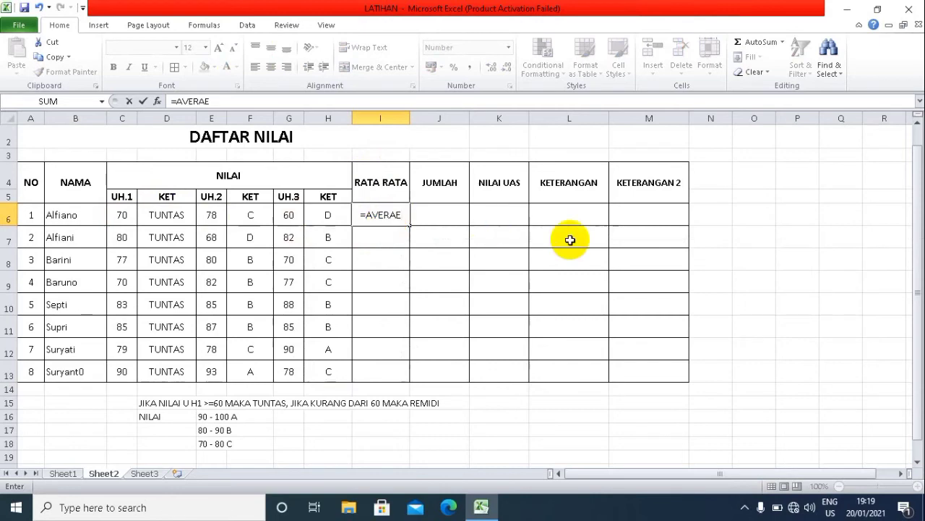
{"action": "key", "text": "BackSpace"}
{"action": "type", "text": "GE"}
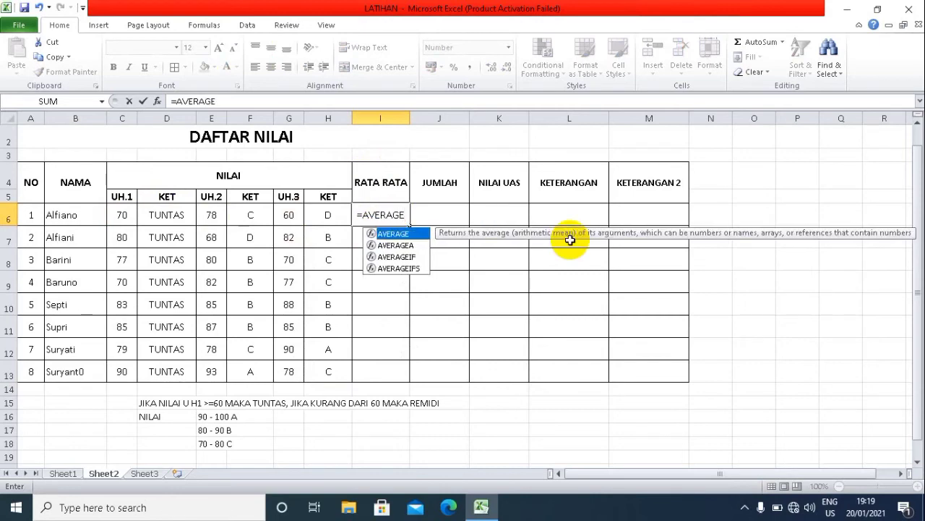
{"action": "type", "text": "("}
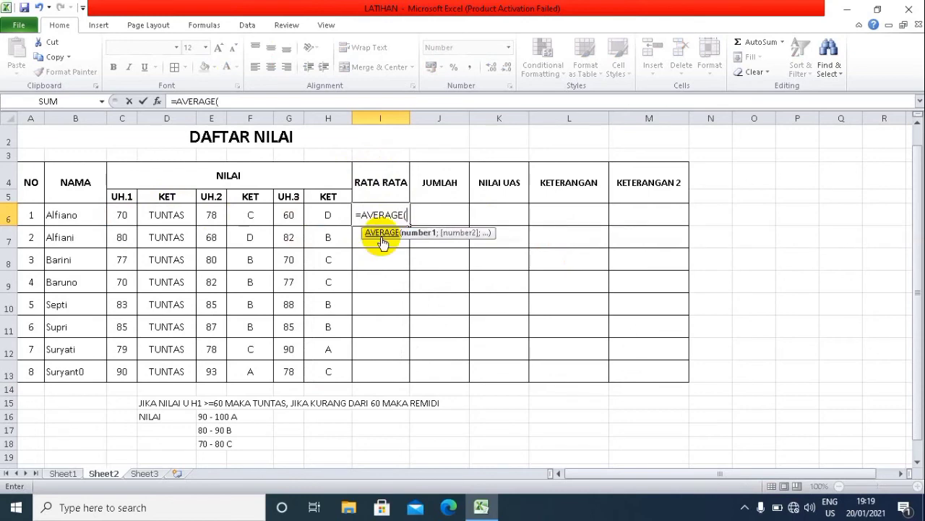
{"action": "left_click_drag", "start_coordinate": [120, 215], "coordinate": [319, 213]}
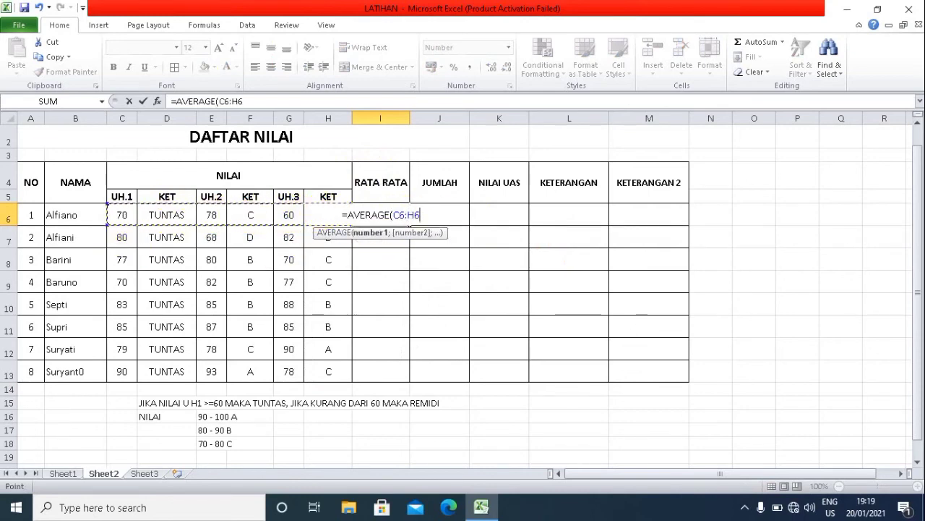
{"action": "type", "text": ")"}
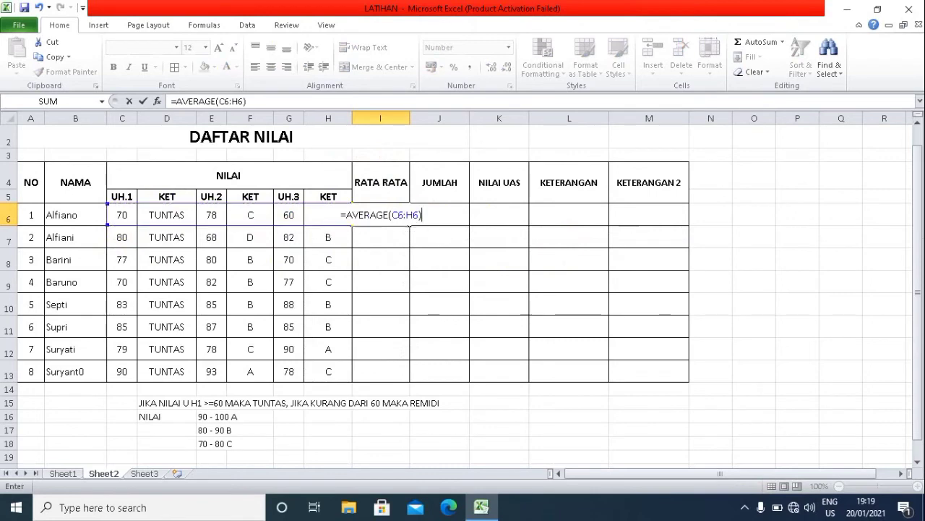
{"action": "key", "text": "Return"}
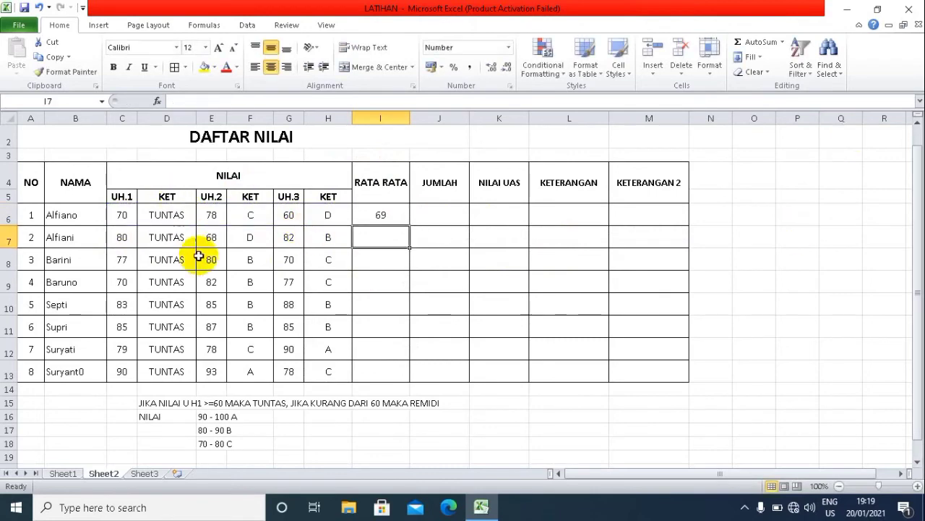
Check the averaged cells in row 6 and fill the AVERAGE formula from I6 down the RATA RATA column to I13.
{"action": "left_click", "coordinate": [162, 213]}
{"action": "left_click", "coordinate": [261, 215]}
{"action": "left_click", "coordinate": [314, 213]}
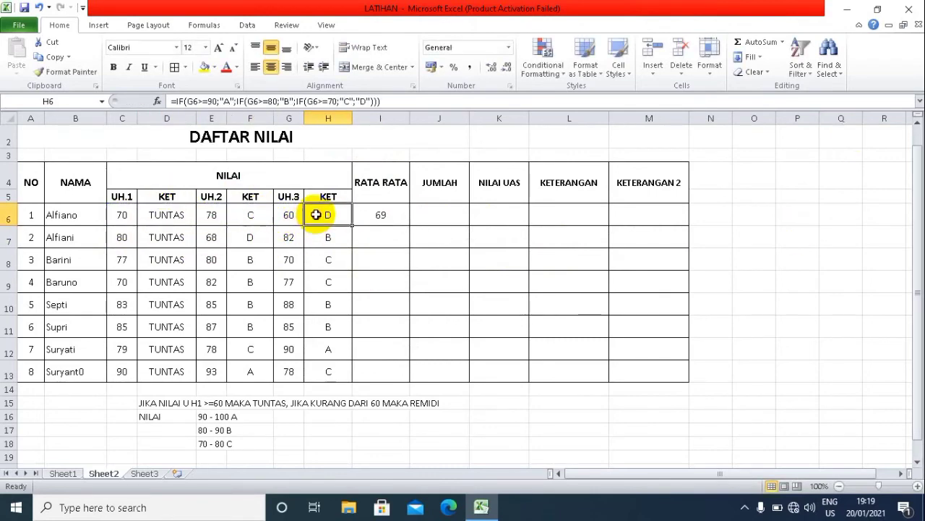
{"action": "left_click", "coordinate": [289, 215]}
{"action": "left_click", "coordinate": [124, 217]}
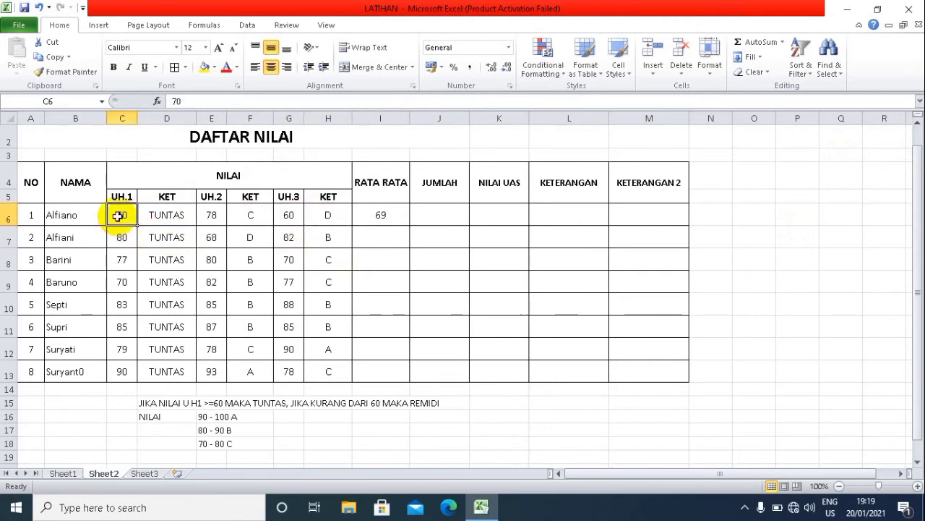
{"action": "left_click", "coordinate": [378, 217]}
{"action": "left_click_drag", "start_coordinate": [410, 228], "coordinate": [420, 376]}
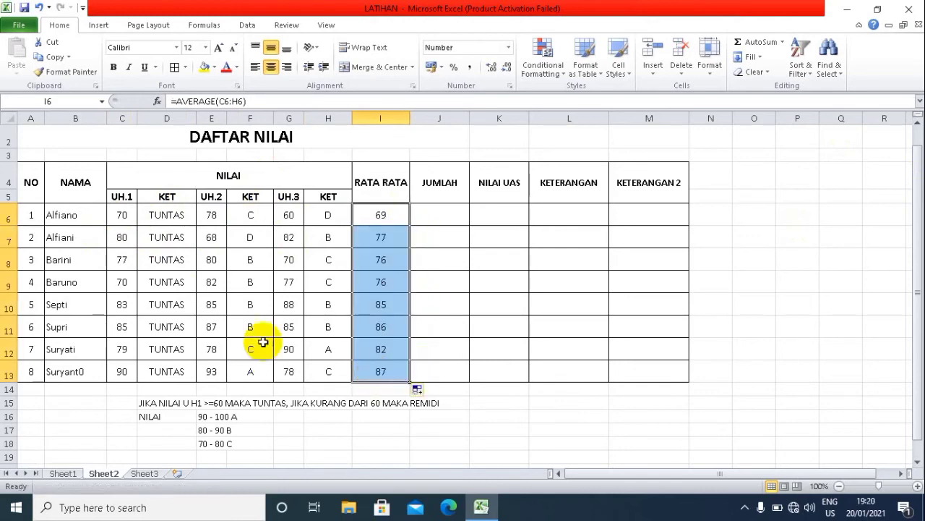
Enter =SUM(C6:H6) in J6 and fill the formula down the JUMLAH column to J13.
{"action": "left_click", "coordinate": [436, 214]}
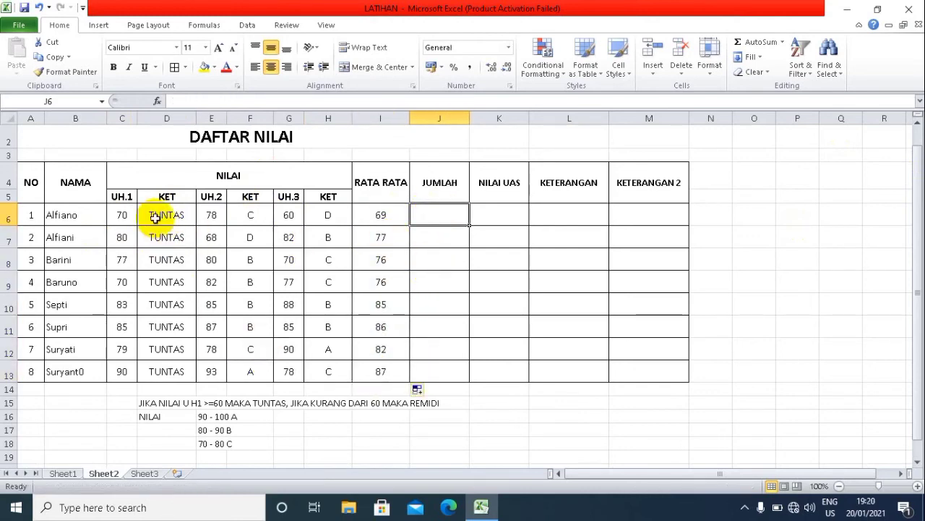
{"action": "type", "text": "=SUM"}
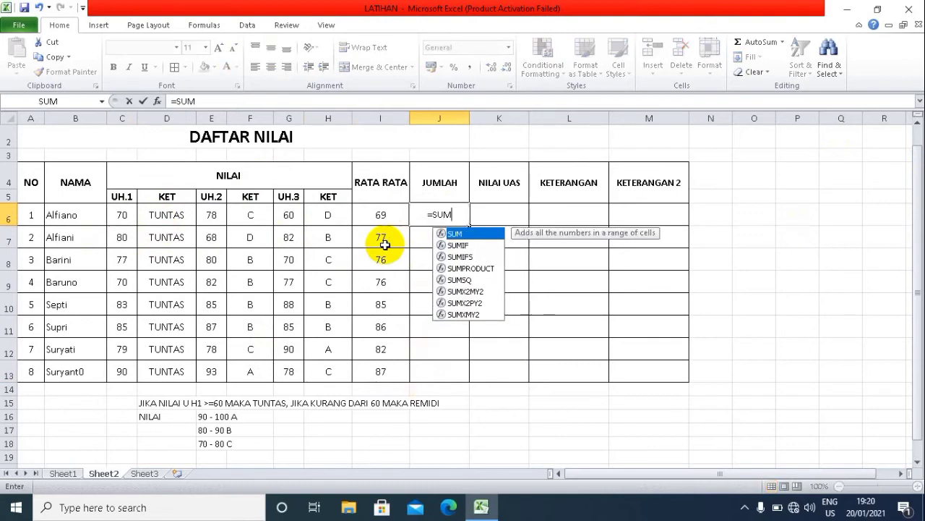
{"action": "type", "text": "("}
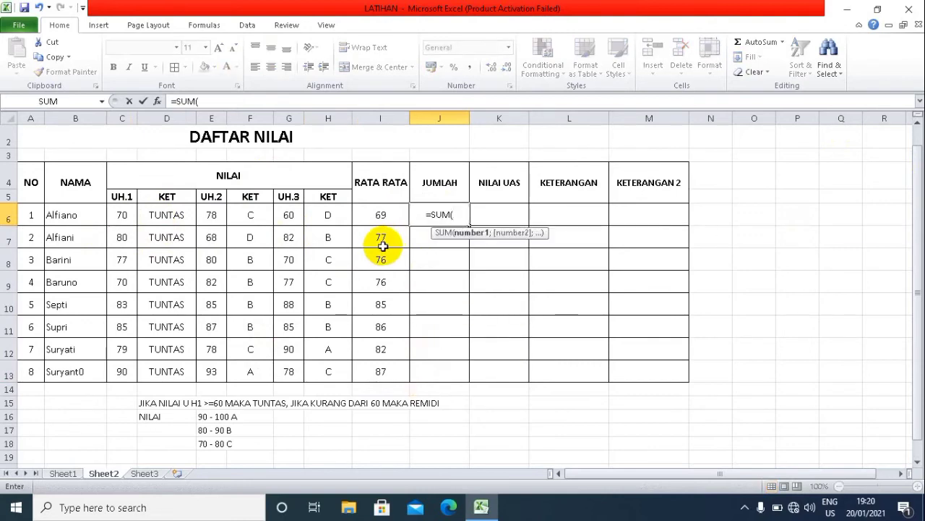
{"action": "left_click_drag", "start_coordinate": [120, 215], "coordinate": [326, 217]}
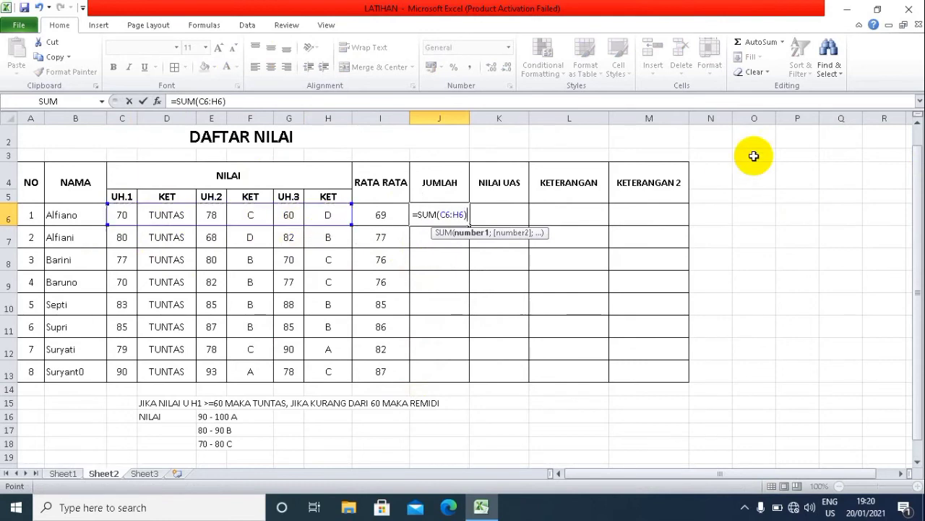
{"action": "type", "text": ")"}
{"action": "key", "text": "Return"}
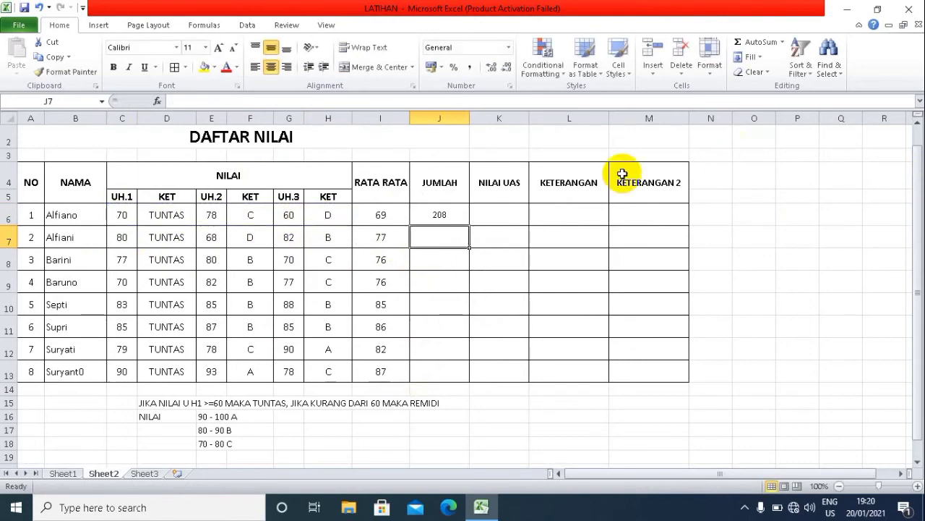
{"action": "left_click", "coordinate": [423, 215]}
{"action": "left_click_drag", "start_coordinate": [469, 225], "coordinate": [490, 382]}
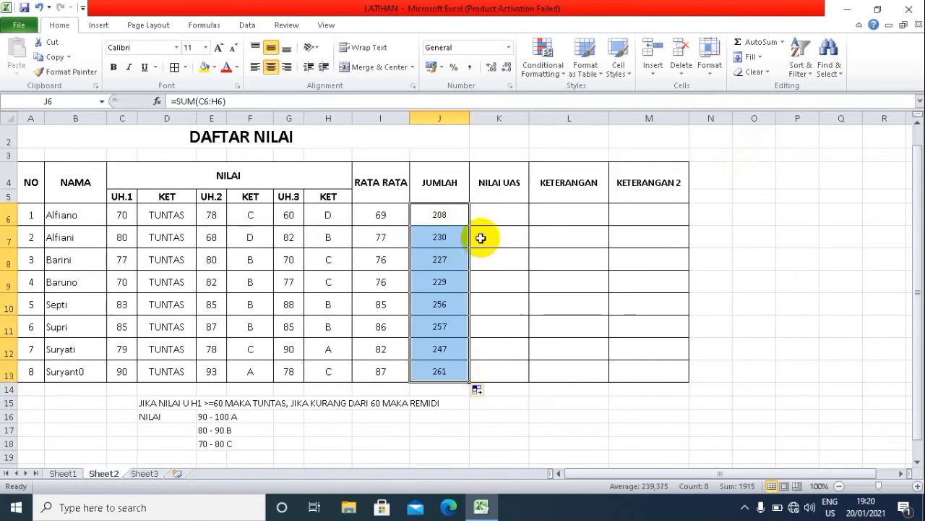
Copy the UH.1 scores in C7:C10 into the NILAI UAS column at K6:K9.
{"action": "key", "text": "Right"}
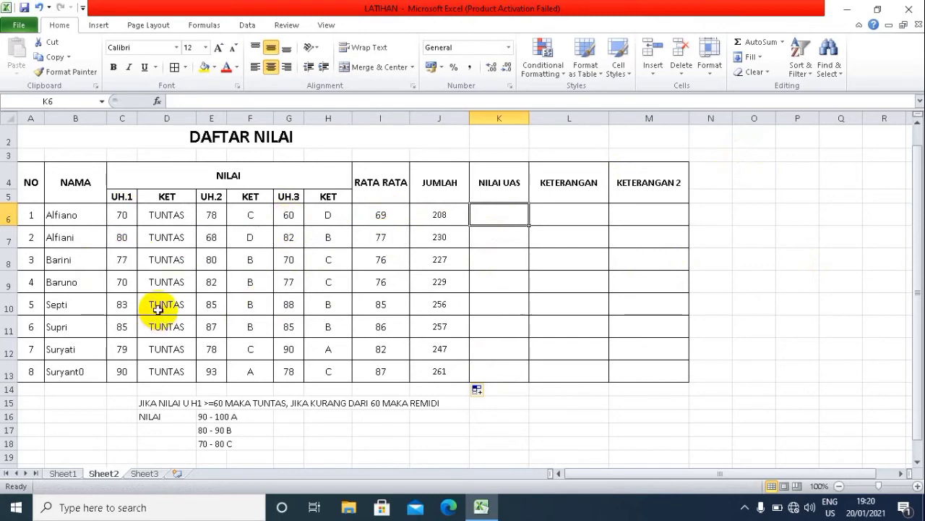
{"action": "left_click_drag", "start_coordinate": [121, 237], "coordinate": [118, 304]}
{"action": "key", "text": "ctrl+c"}
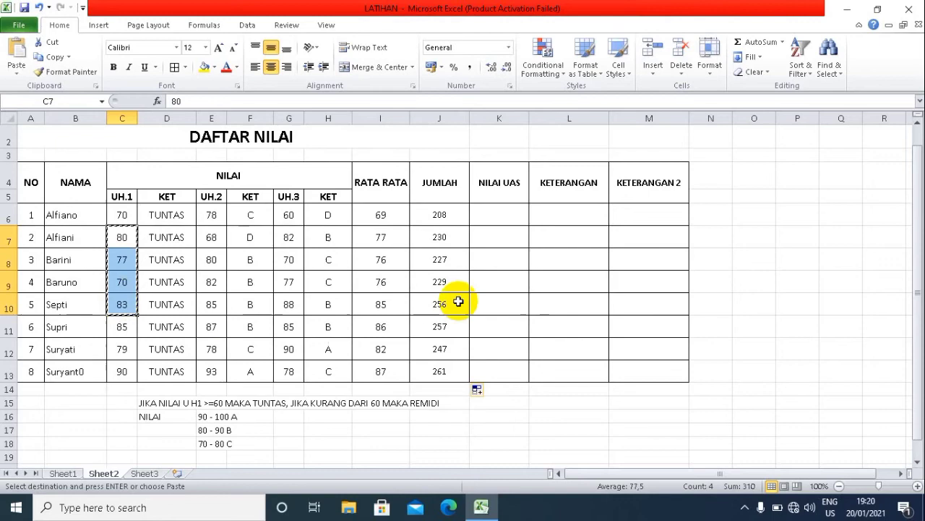
{"action": "left_click", "coordinate": [509, 216]}
{"action": "key", "text": "ctrl+v"}
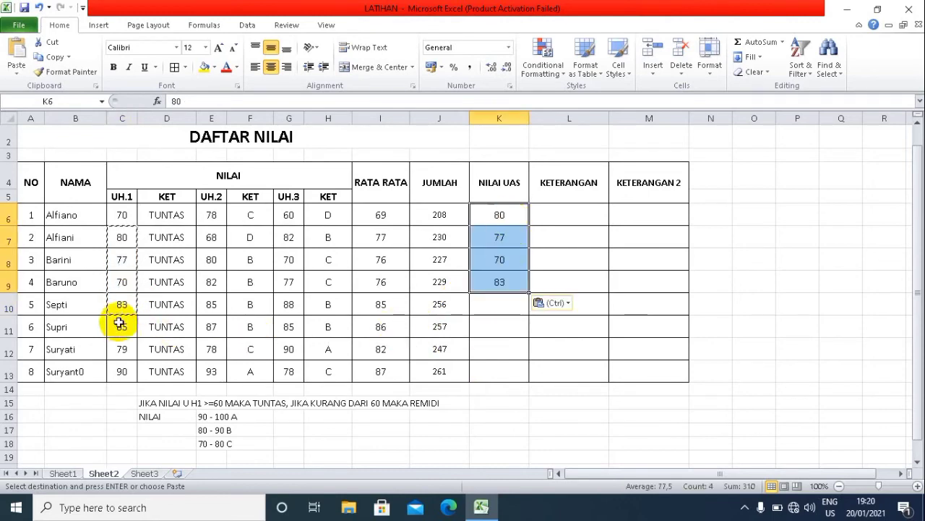
Copy the UH.2 scores in E10:E13 into the remaining NILAI UAS cells K10:K13.
{"action": "left_click_drag", "start_coordinate": [219, 302], "coordinate": [218, 367]}
{"action": "key", "text": "ctrl+c"}
{"action": "left_click", "coordinate": [501, 301]}
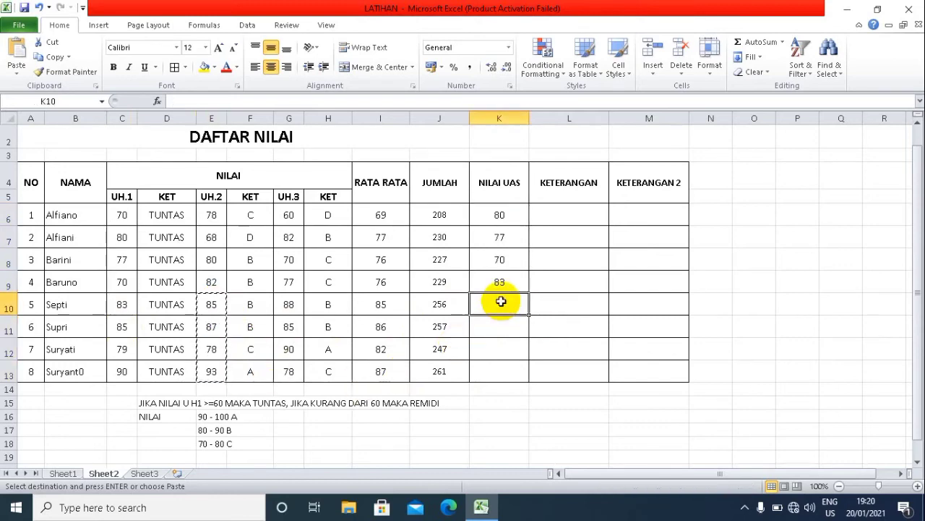
{"action": "key", "text": "ctrl+v"}
{"action": "left_click", "coordinate": [571, 303]}
{"action": "left_click", "coordinate": [557, 220]}
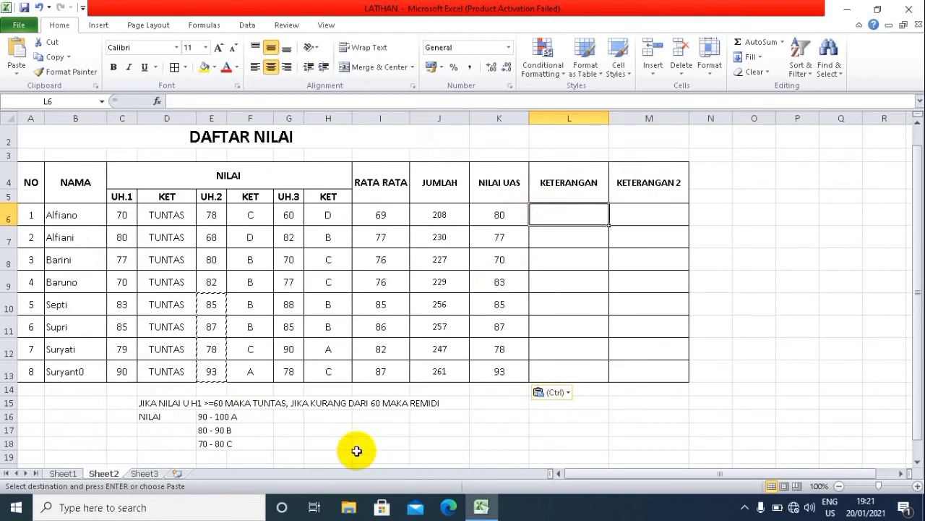
{"action": "left_click", "coordinate": [154, 456]}
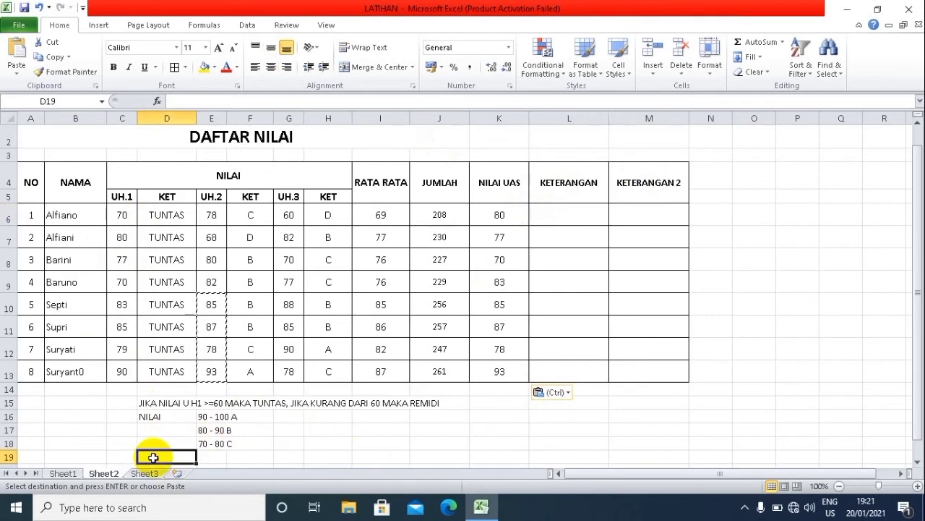
{"action": "scroll", "coordinate": [157, 455], "scroll_direction": "down", "scroll_amount": 2}
{"action": "scroll", "coordinate": [325, 398], "scroll_direction": "up", "scroll_amount": 2}
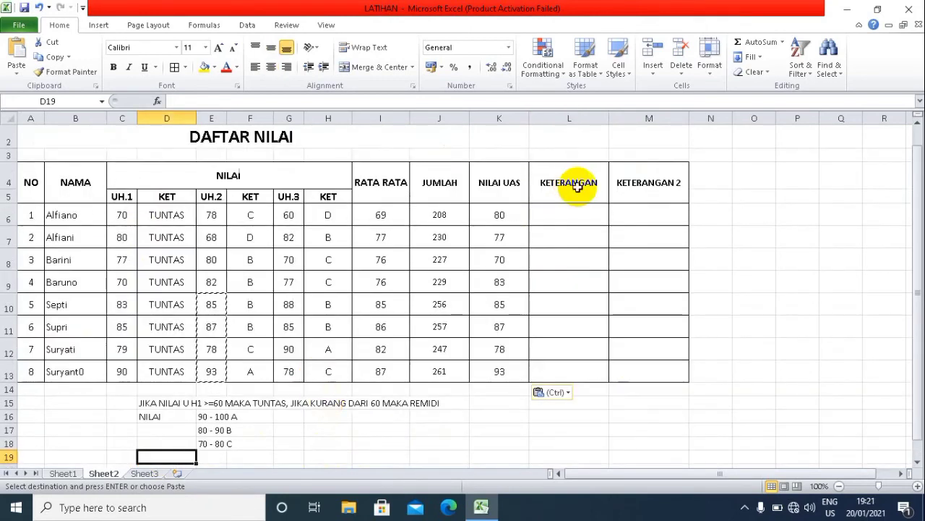
{"action": "left_click", "coordinate": [376, 432]}
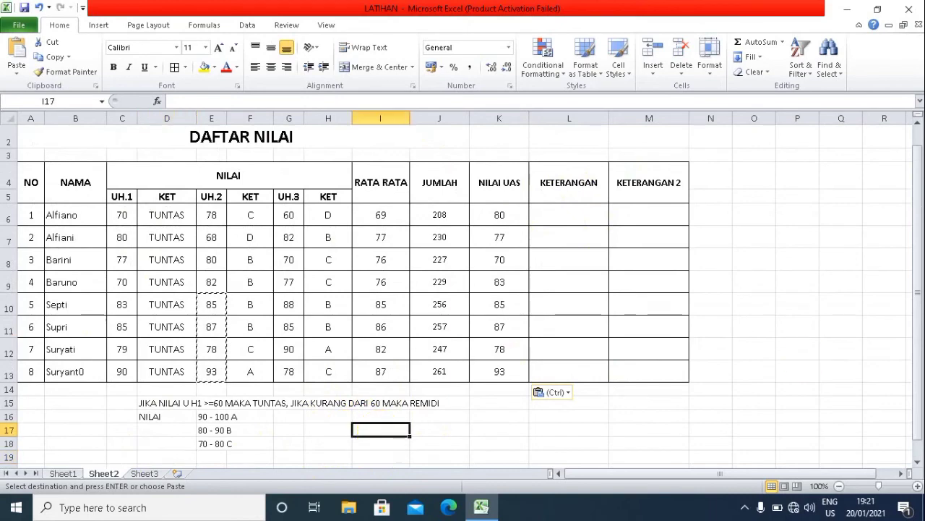
{"action": "type", "text": "j"}
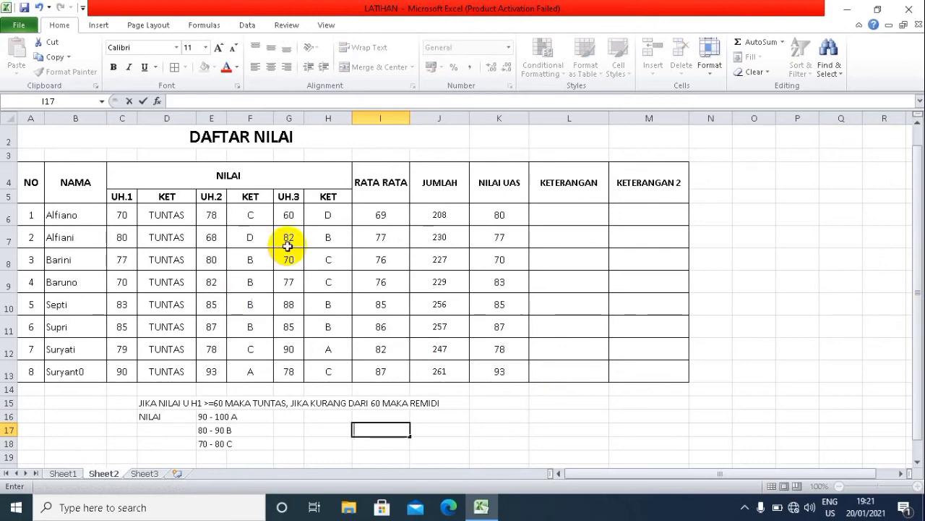
{"action": "left_click", "coordinate": [558, 208]}
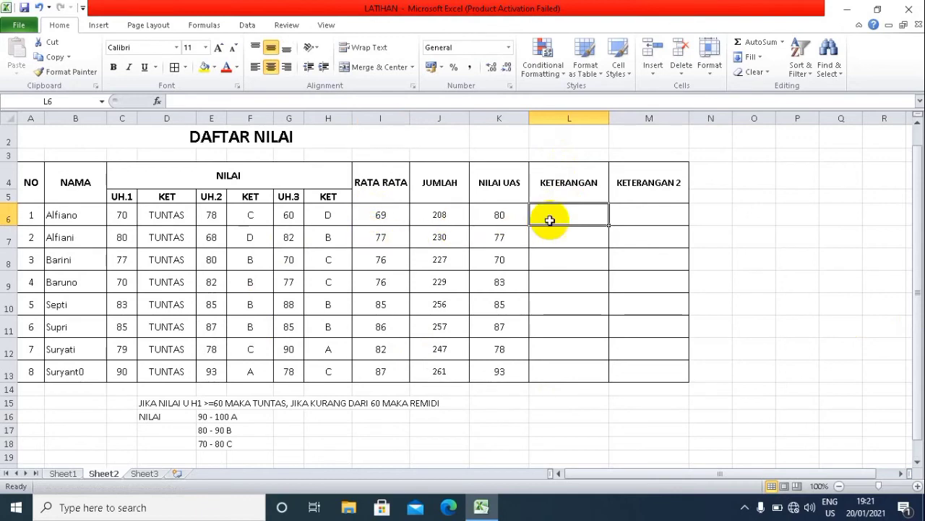
{"action": "left_click", "coordinate": [382, 217]}
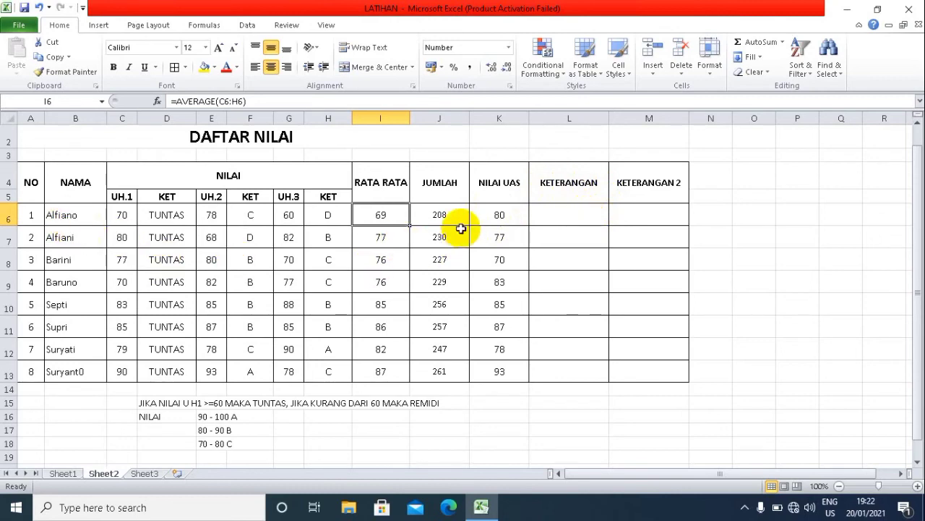
Begin an IF formula in L6 with the logical test AND(I6>=60;K6>=50).
{"action": "left_click", "coordinate": [551, 218]}
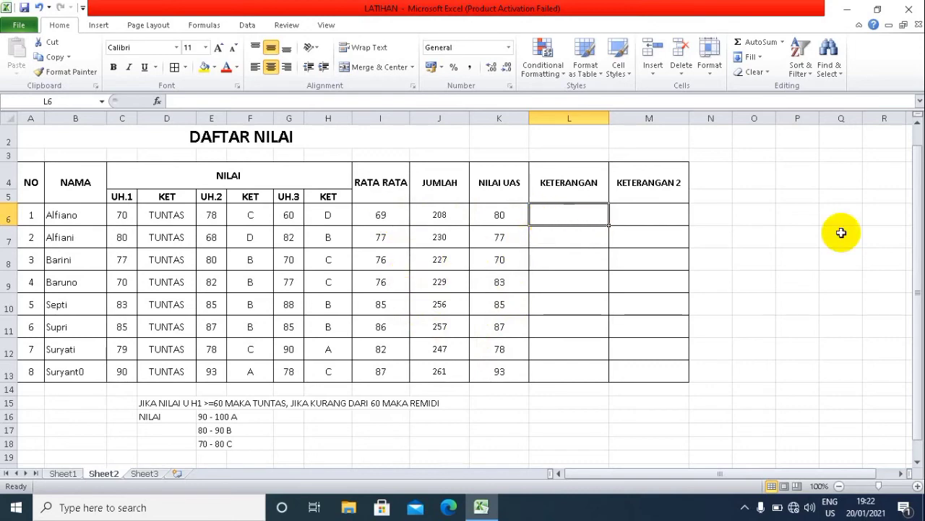
{"action": "type", "text": "="}
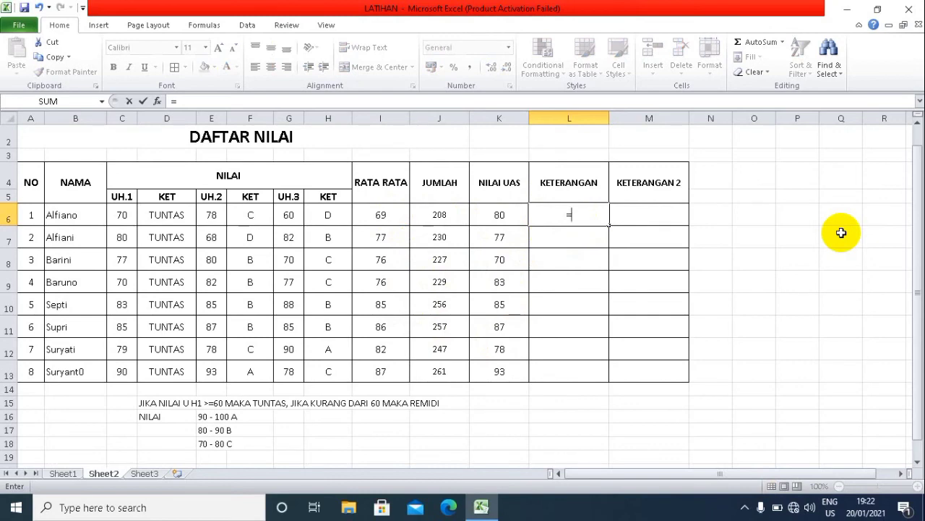
{"action": "type", "text": "i"}
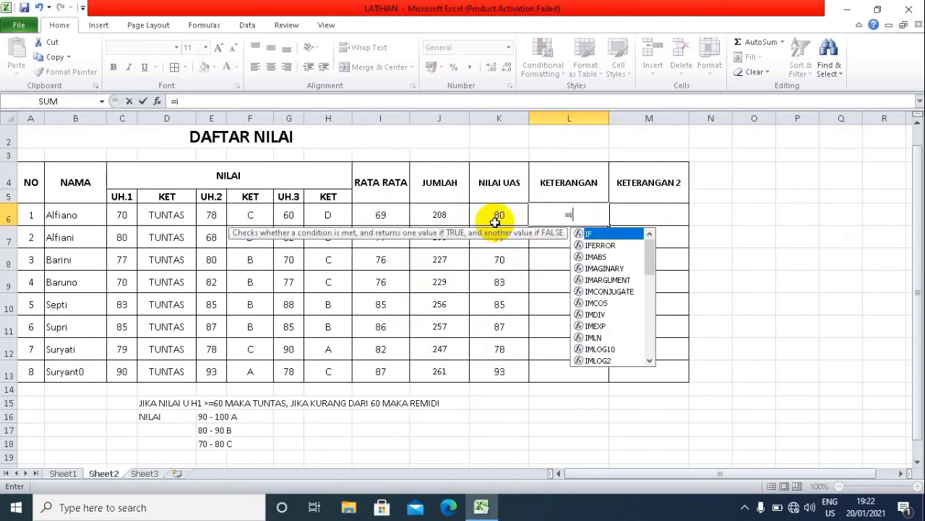
{"action": "type", "text": "f("}
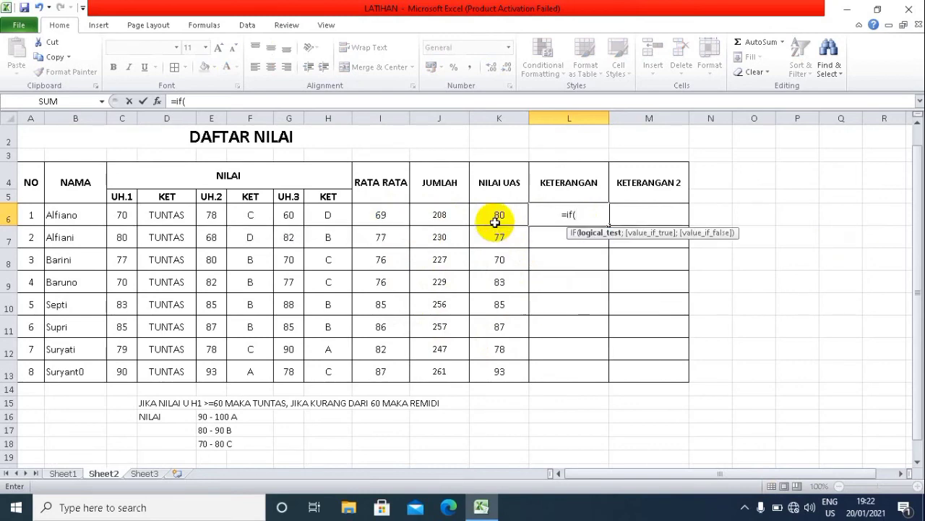
{"action": "type", "text": "an"}
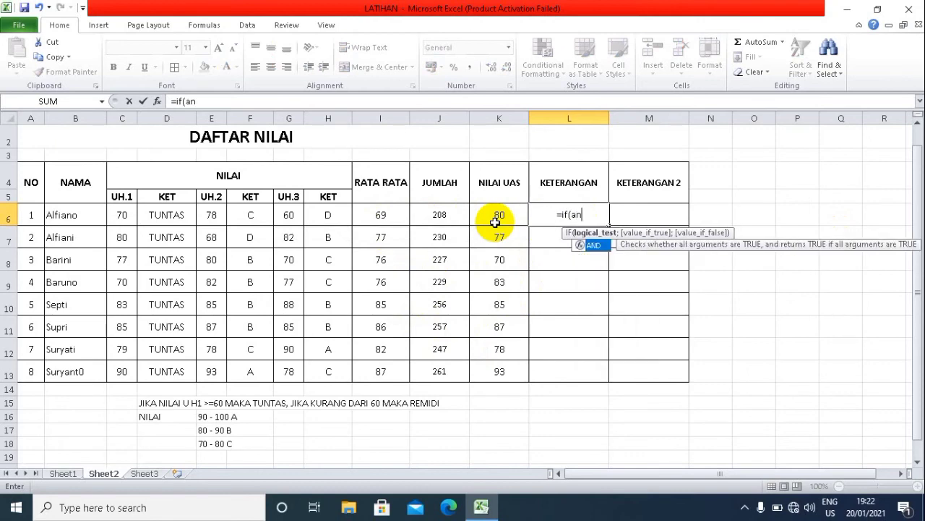
{"action": "type", "text": "d("}
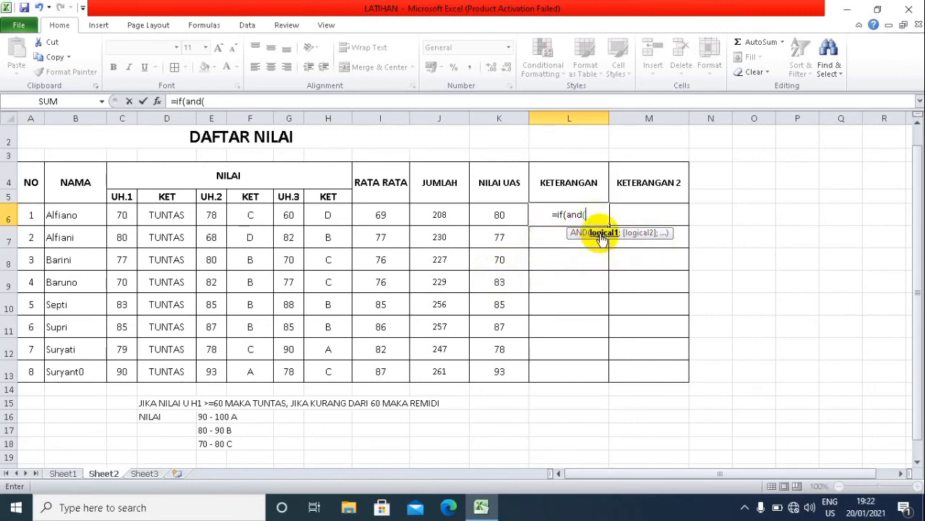
{"action": "left_click", "coordinate": [381, 216]}
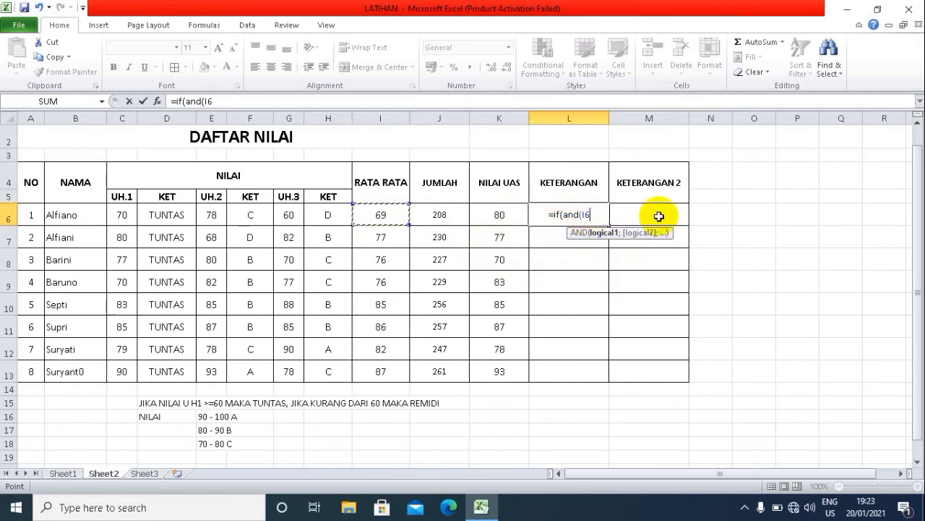
{"action": "type", "text": ">=60"}
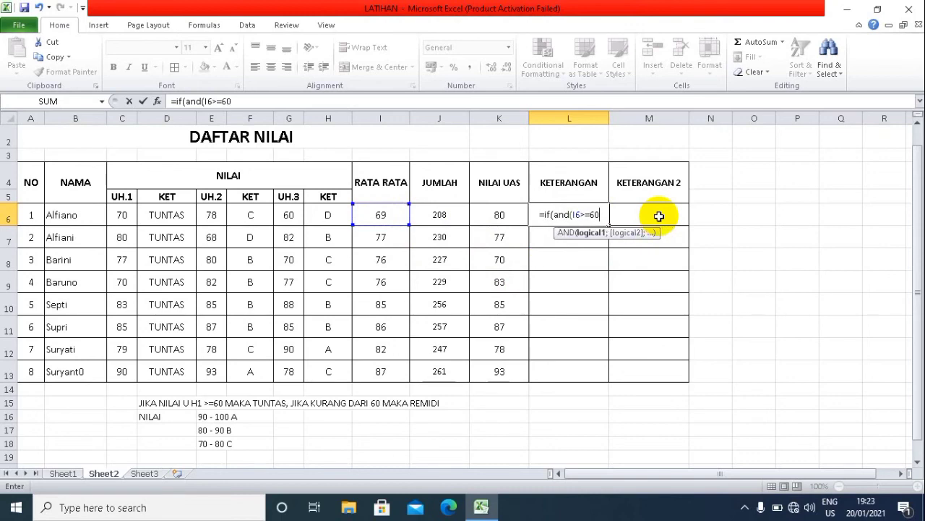
{"action": "type", "text": ";"}
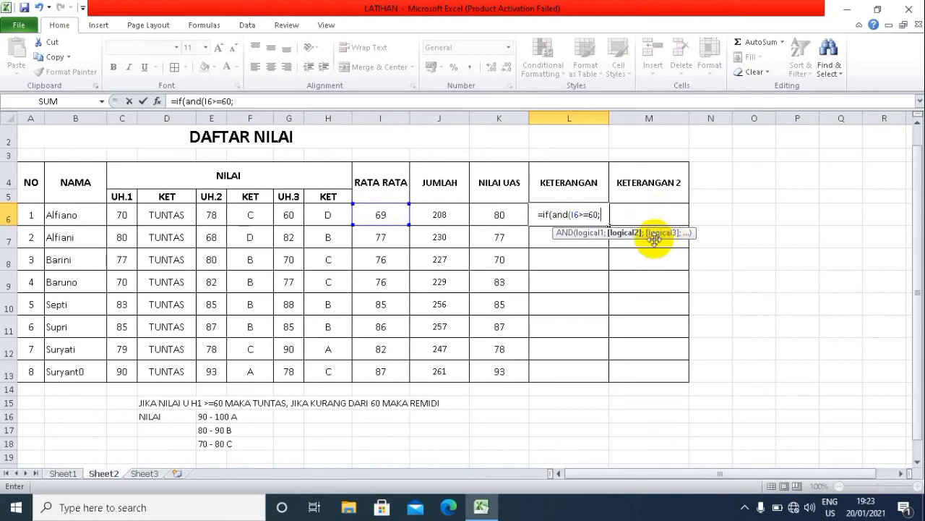
{"action": "left_click", "coordinate": [499, 214]}
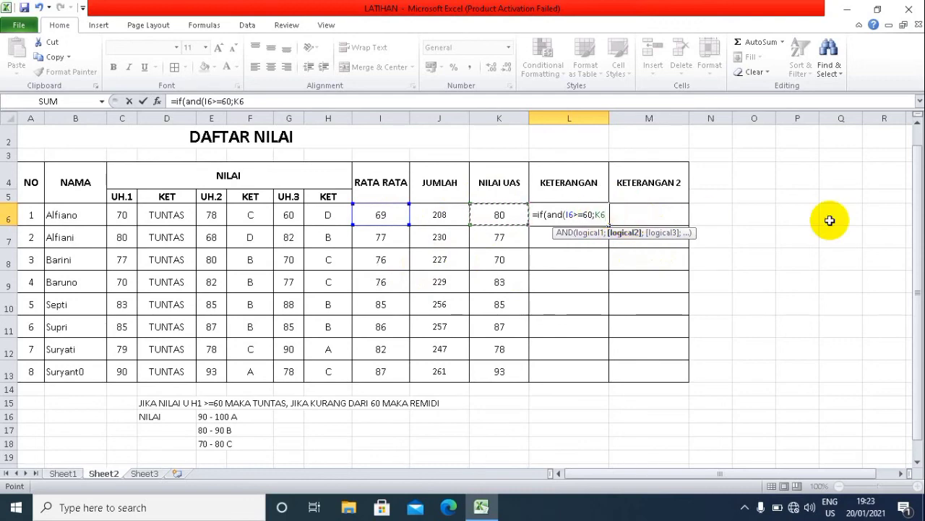
{"action": "type", "text": ">="}
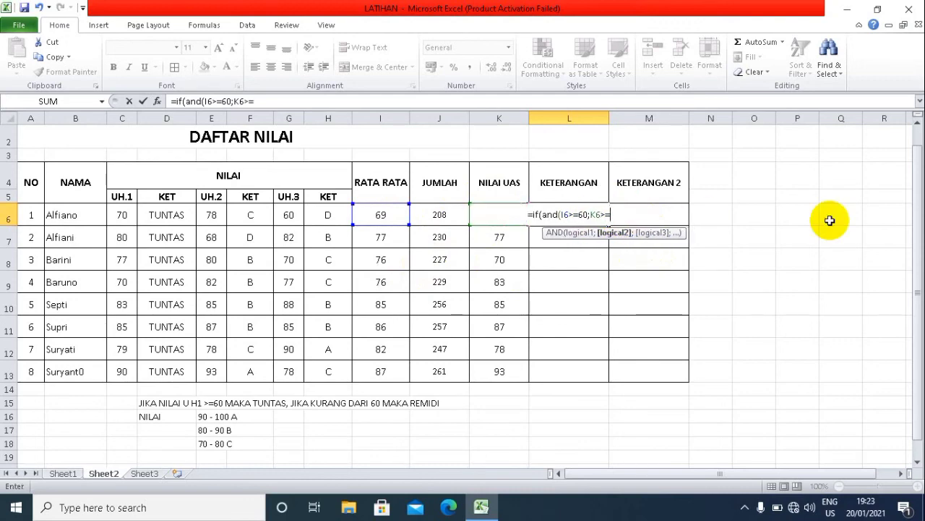
{"action": "type", "text": "50"}
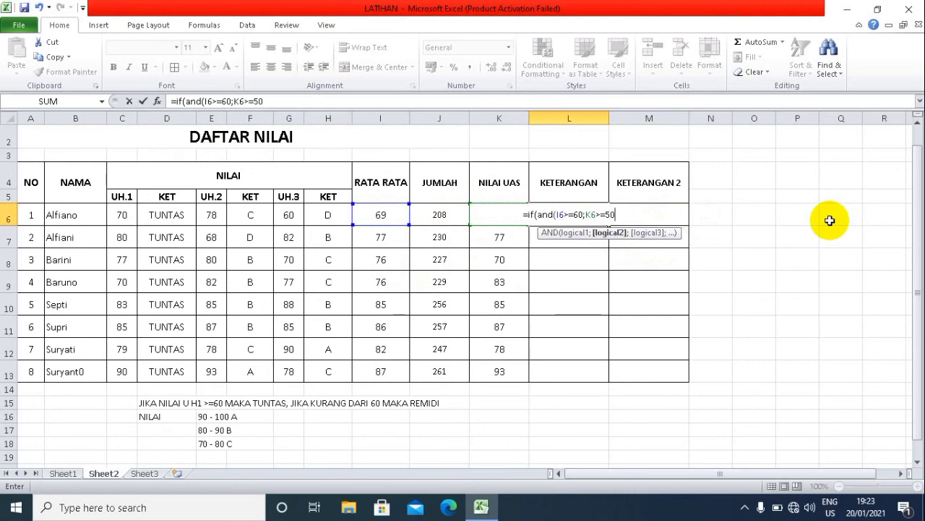
{"action": "type", "text": ")"}
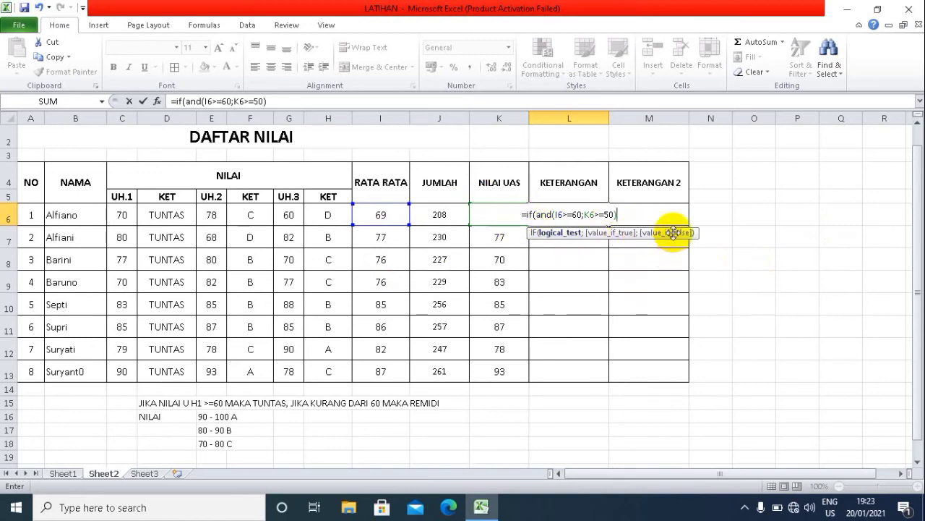
Complete the L6 formula with "LULUS" as the true value and "TIDAK LULUS" as the false value, and enter it.
{"action": "type", "text": ";"}
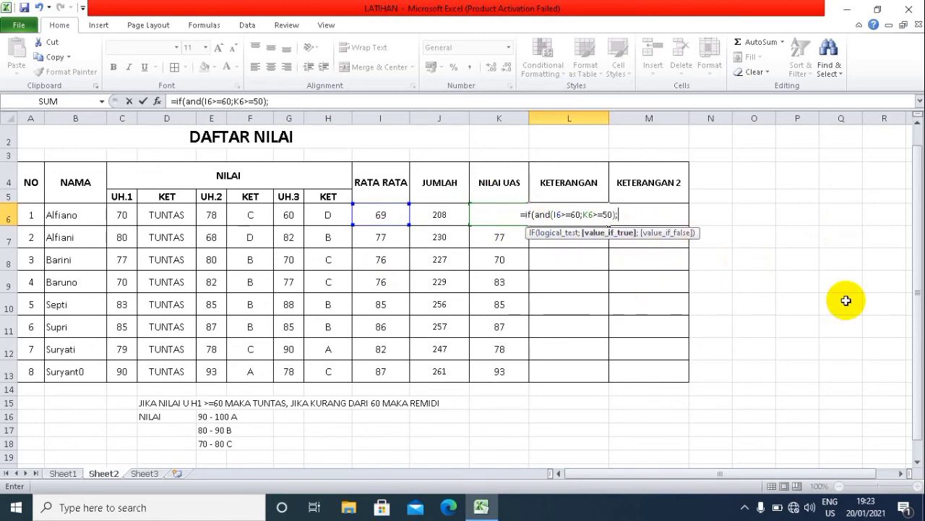
{"action": "type", "text": "\"lul"}
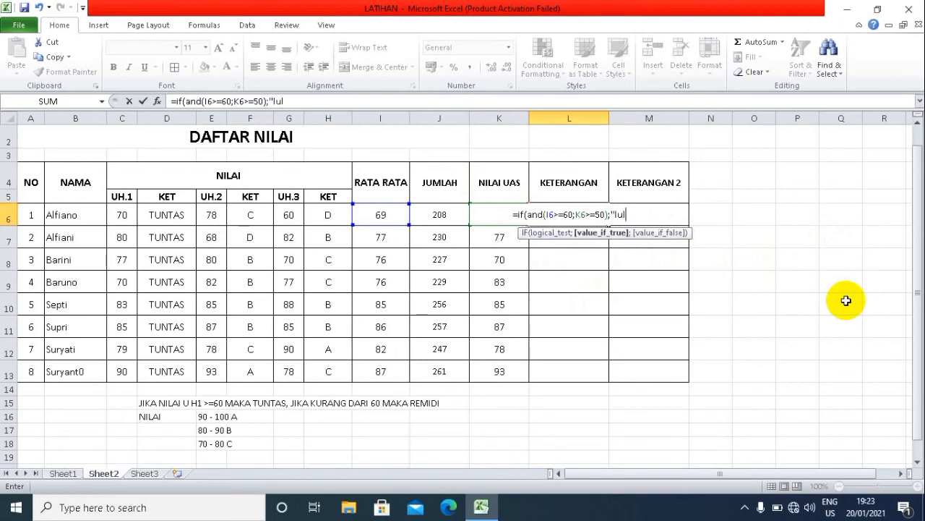
{"action": "key", "text": "BackSpace"}
{"action": "key", "text": "BackSpace"}
{"action": "key", "text": "BackSpace"}
{"action": "type", "text": "LULUS\""}
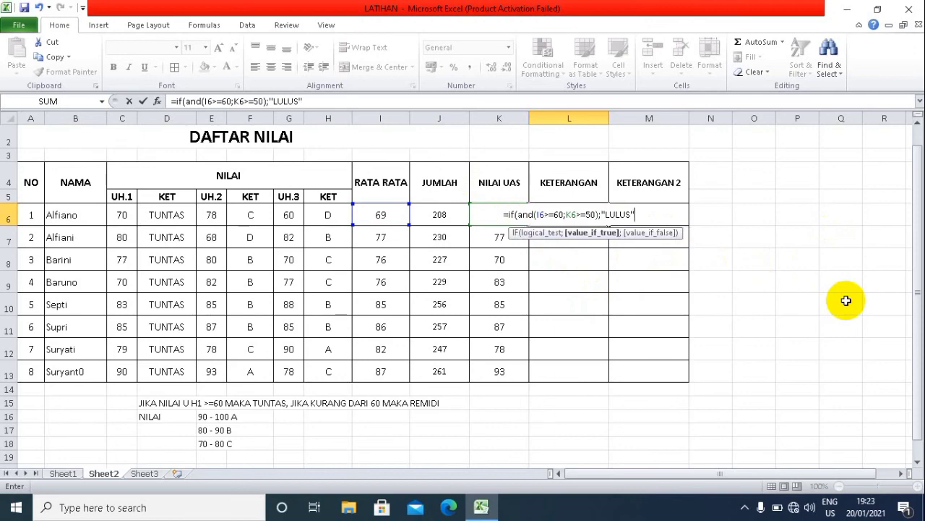
{"action": "type", "text": ";"}
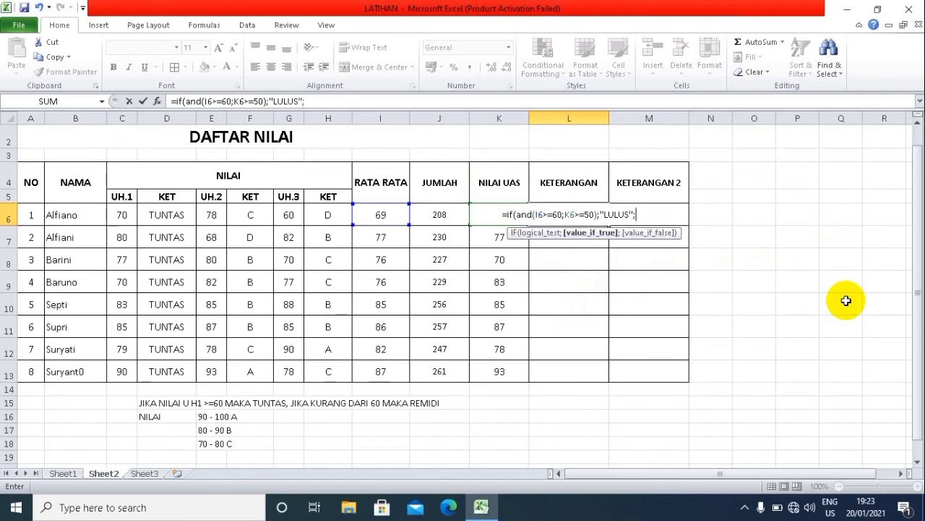
{"action": "type", "text": "\""}
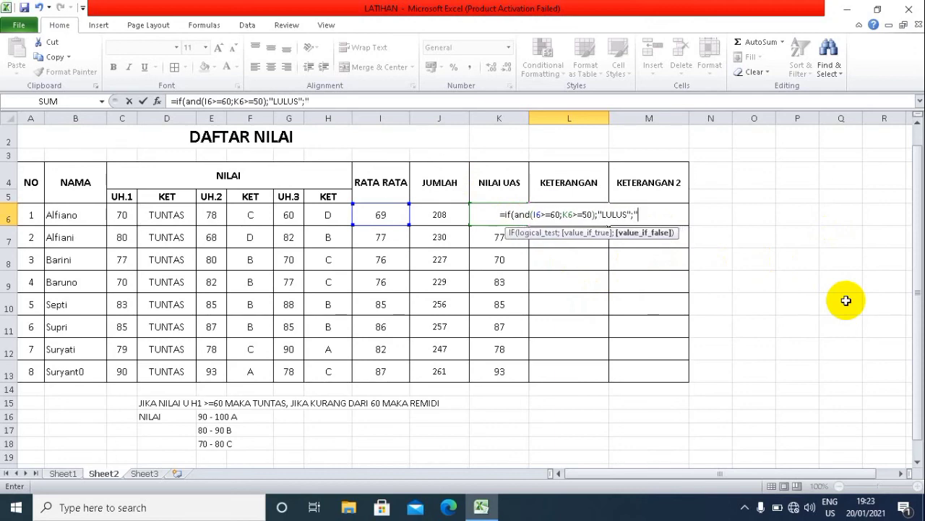
{"action": "type", "text": "TIDAK L"}
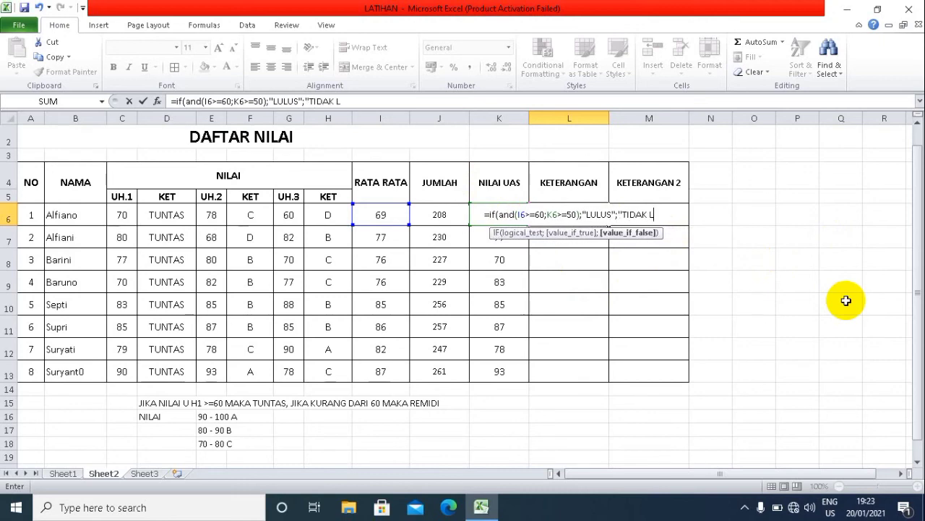
{"action": "type", "text": "ULUS\""}
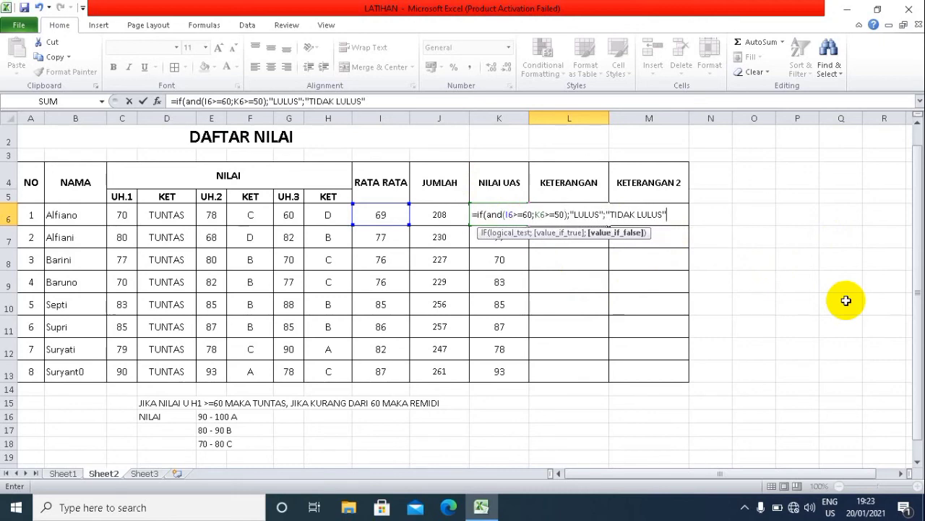
{"action": "type", "text": ")"}
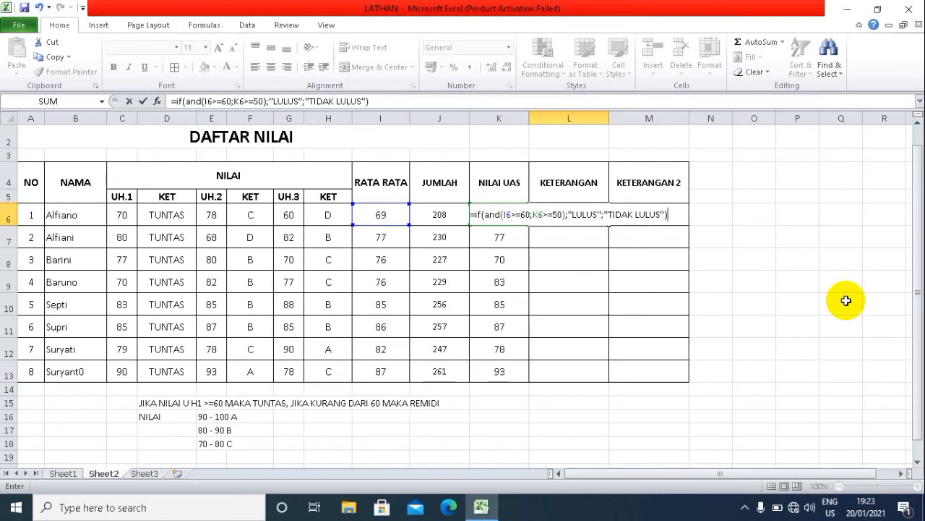
{"action": "key", "text": "Return"}
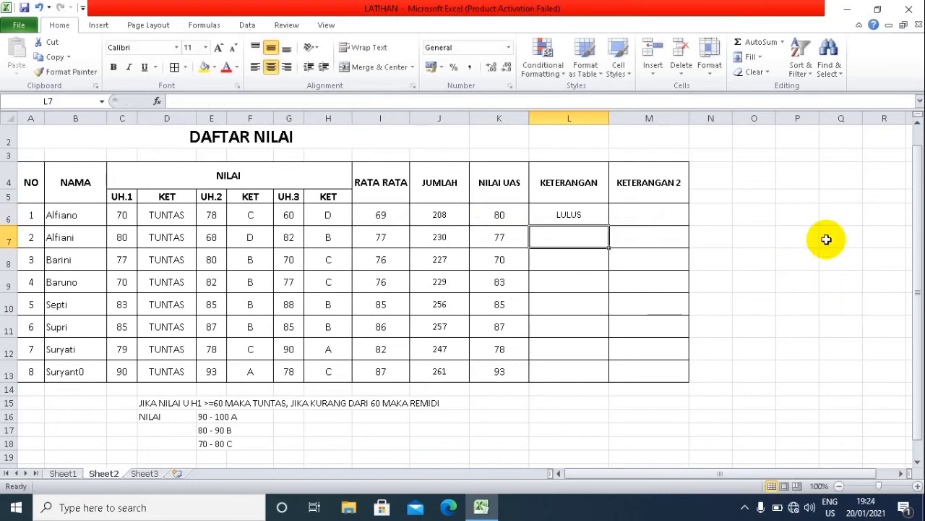
Review the IF formula in L6 and replace the RATA RATA value in I6 with 50 to test it.
{"action": "left_click", "coordinate": [575, 217]}
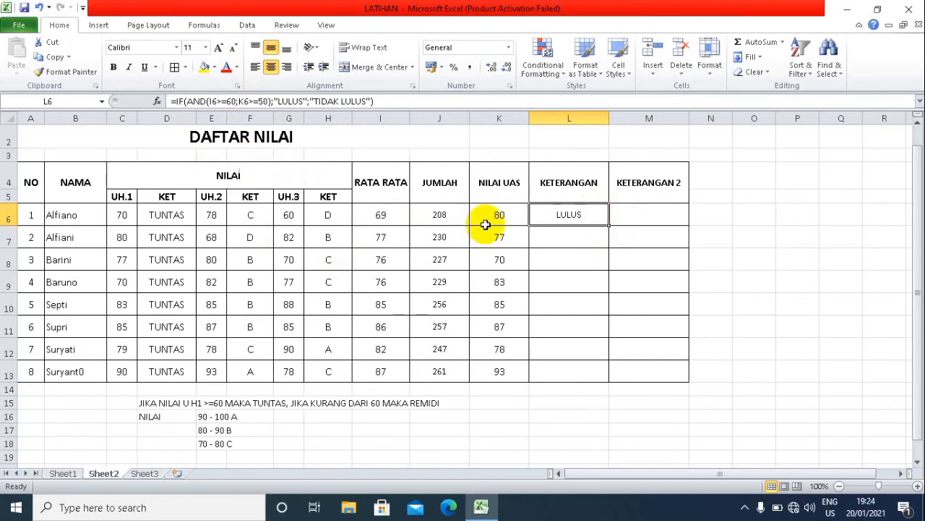
{"action": "left_click", "coordinate": [397, 214]}
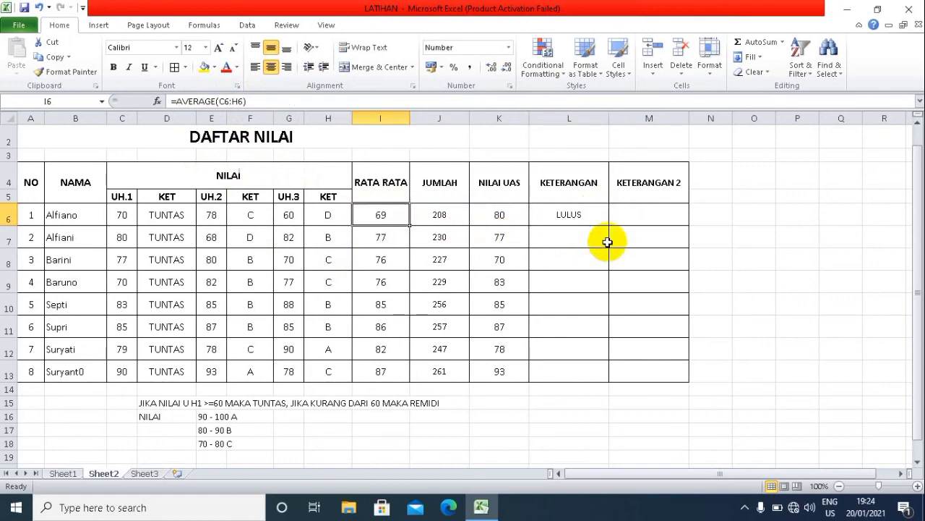
{"action": "type", "text": "50"}
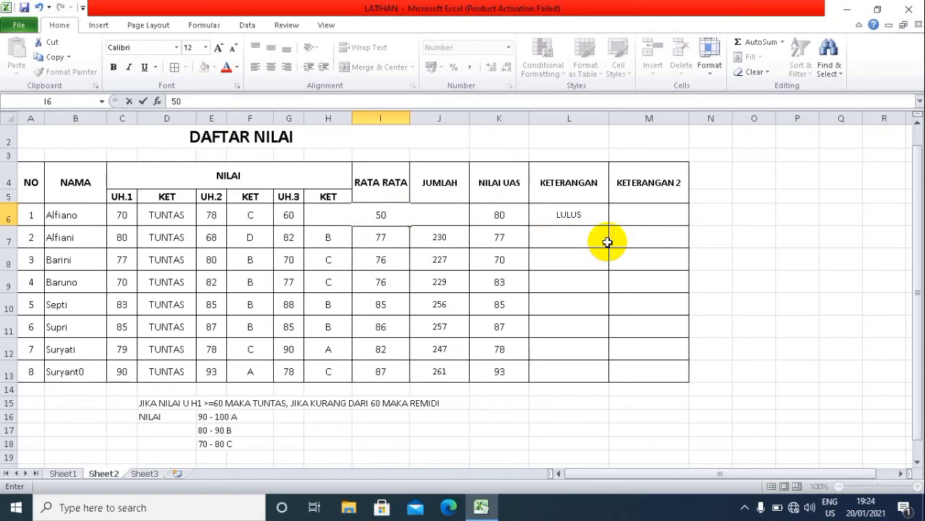
{"action": "key", "text": "Return"}
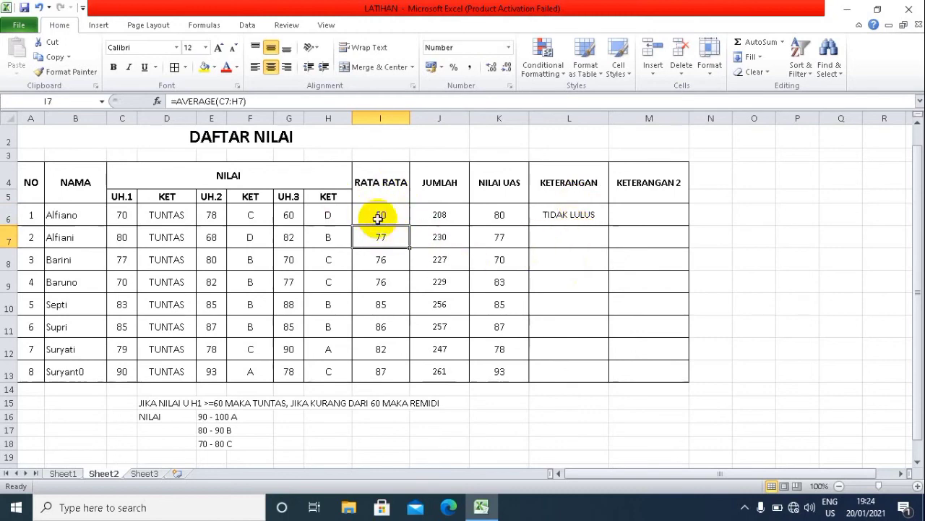
Replace AND with OR in the L6 formula, giving =IF(OR(I6>=60;K6>=50);"LULUS";"TIDAK LULUS").
{"action": "left_click", "coordinate": [554, 214]}
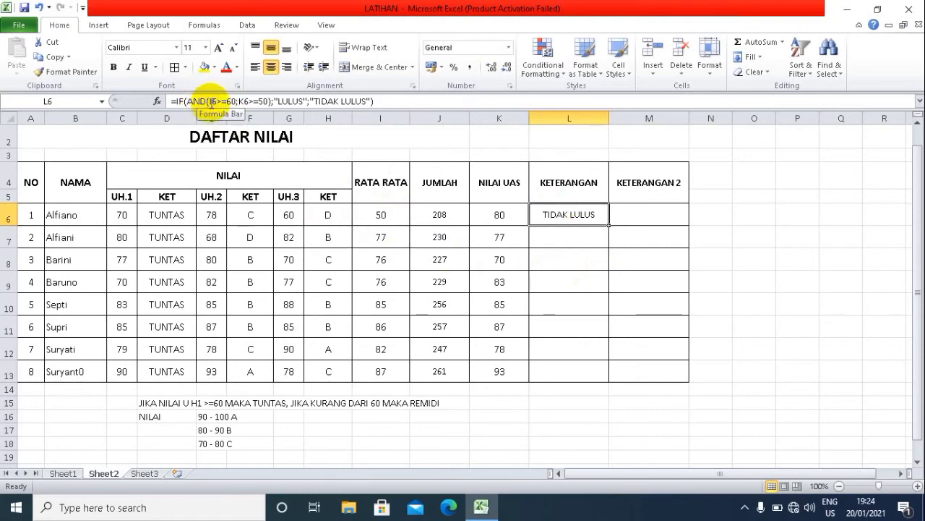
{"action": "left_click_drag", "start_coordinate": [207, 101], "coordinate": [186, 102]}
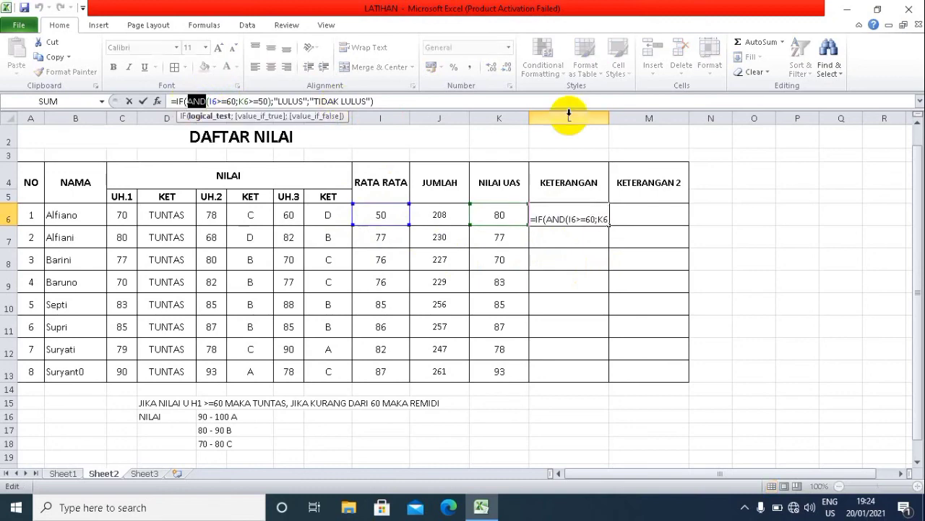
{"action": "type", "text": "OR"}
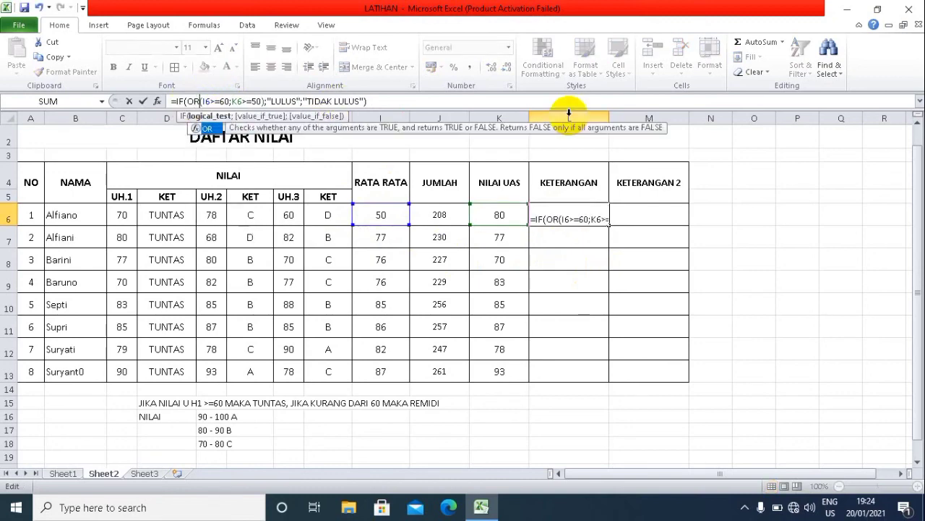
{"action": "key", "text": "Return"}
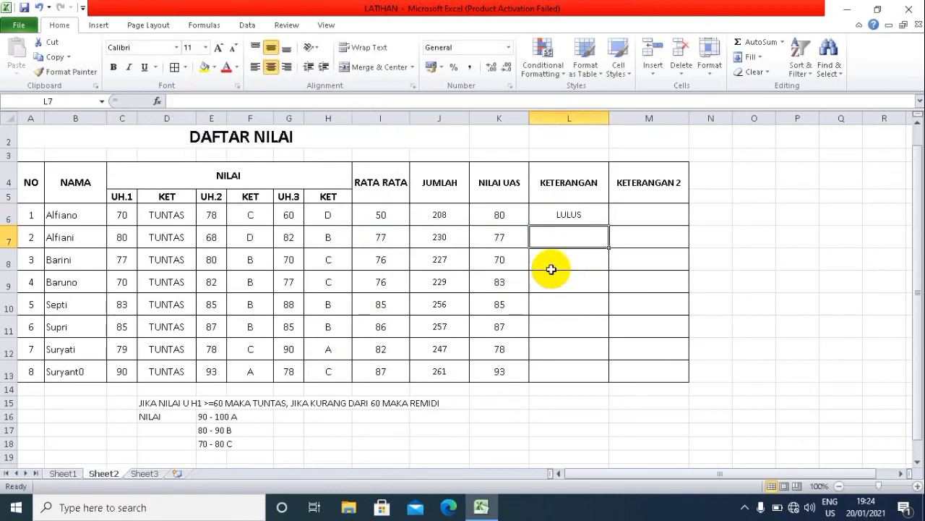
Check cells L6 and I6, and fill the OR formula from L6 down the KETERANGAN column to L13.
{"action": "left_click", "coordinate": [570, 207]}
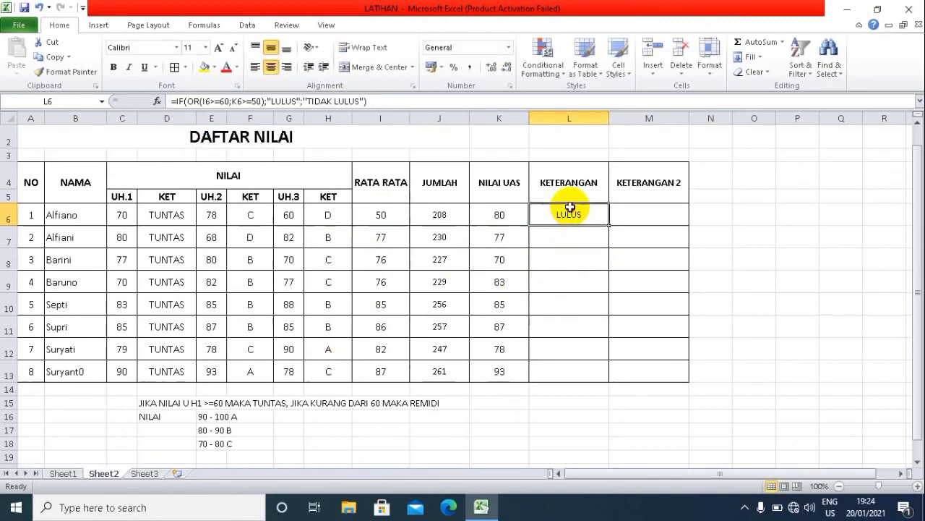
{"action": "left_click", "coordinate": [396, 212]}
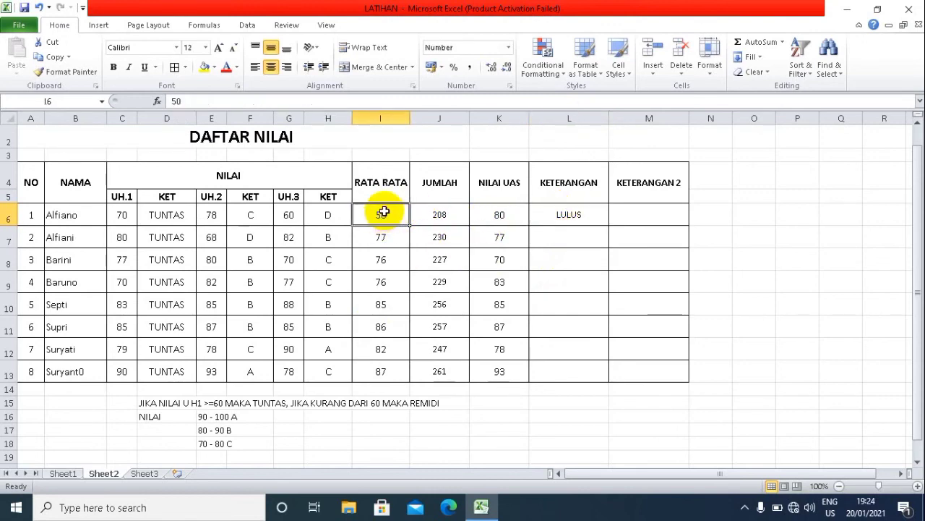
{"action": "left_click", "coordinate": [568, 214]}
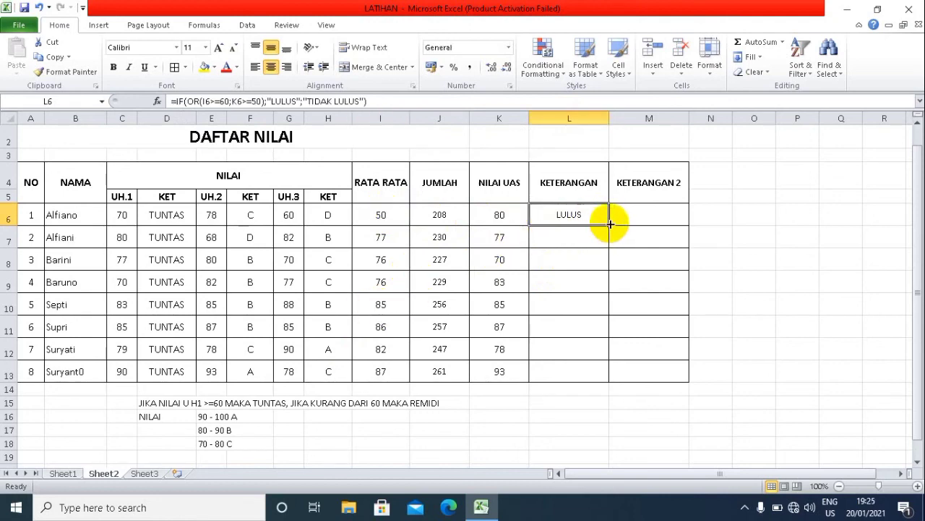
{"action": "left_click_drag", "start_coordinate": [609, 223], "coordinate": [606, 376]}
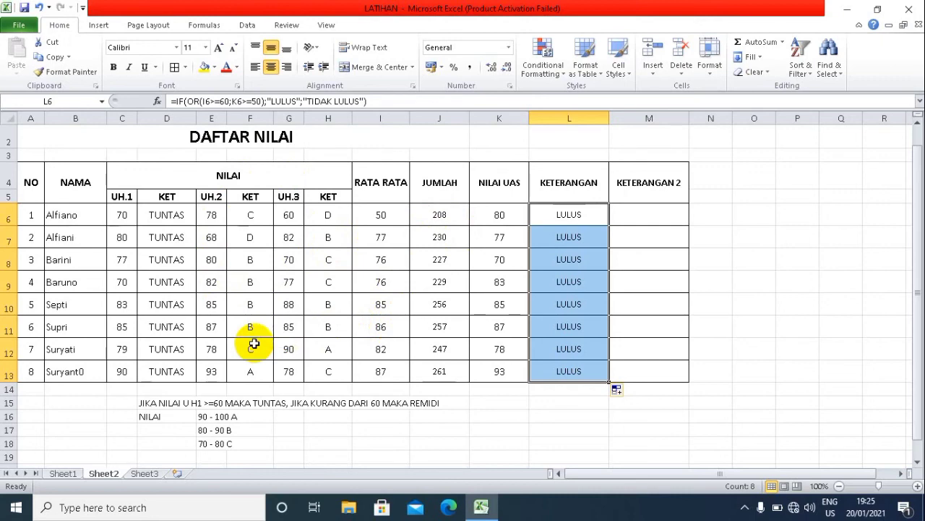
Delete the entire KETERANGAN 2 column (M) and minimize the workbook window.
{"action": "left_click", "coordinate": [647, 119]}
{"action": "right_click", "coordinate": [649, 120]}
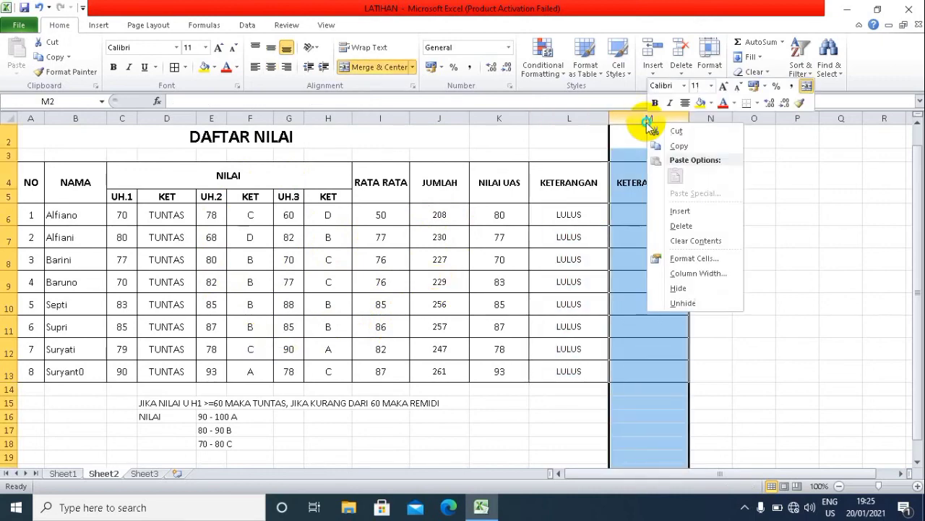
{"action": "left_click", "coordinate": [690, 227]}
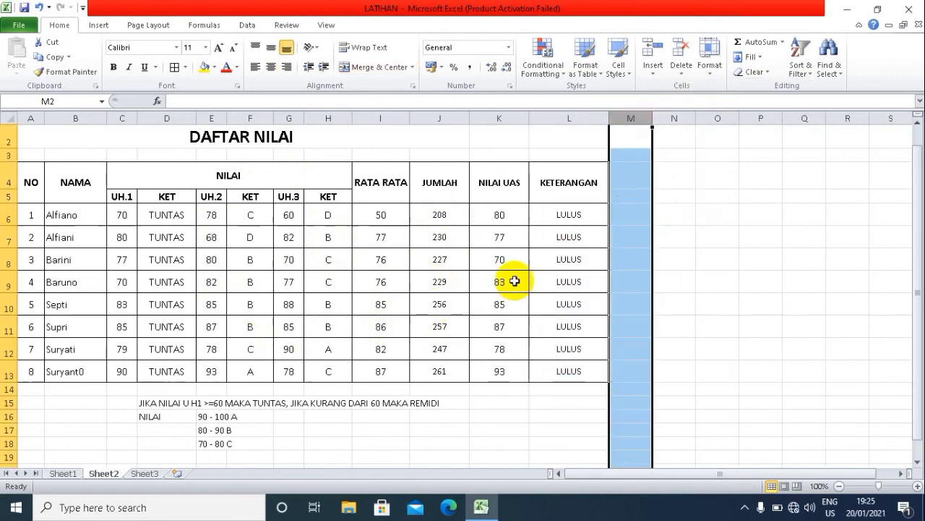
{"action": "left_click", "coordinate": [337, 427]}
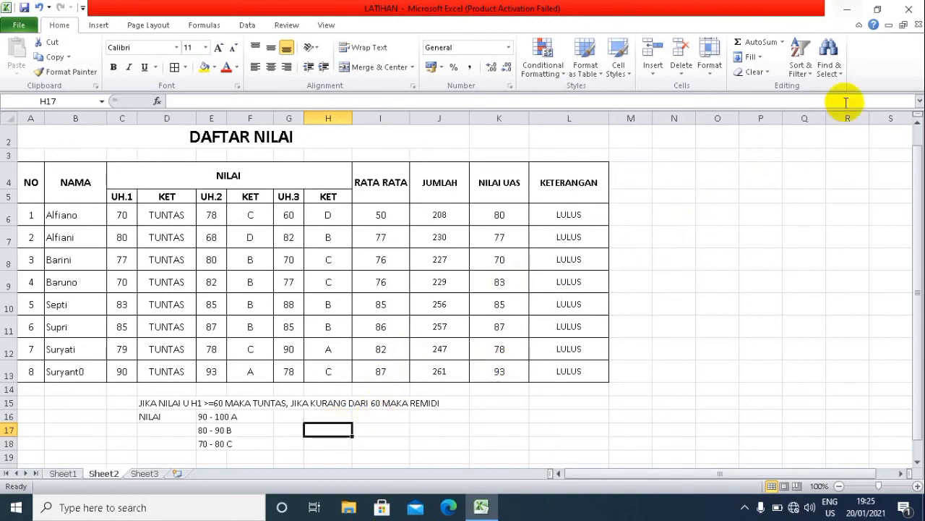
{"action": "left_click", "coordinate": [847, 9]}
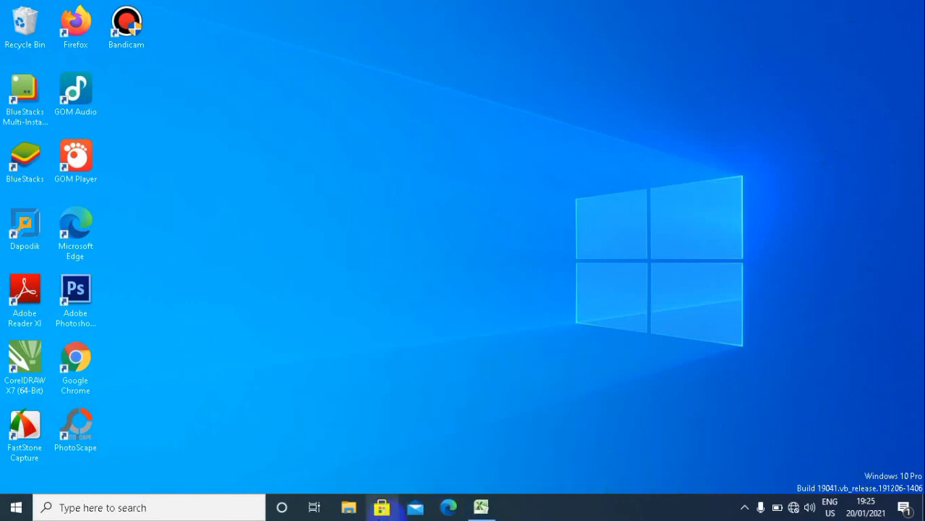